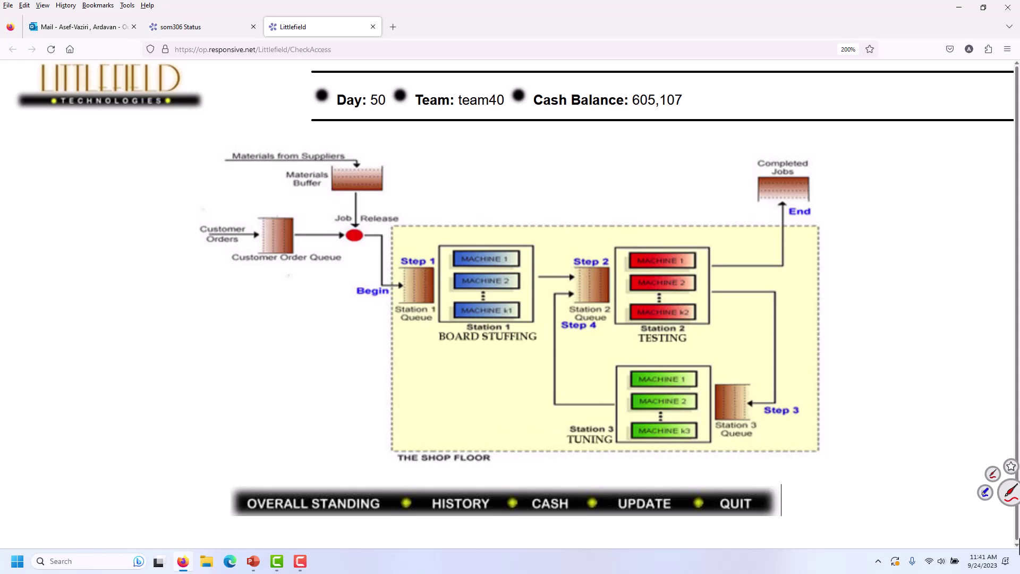
# Plot jobs accepted per day in Littlefield and download its data, after confirming rejected jobs were zero
pyautogui.click(283, 250)
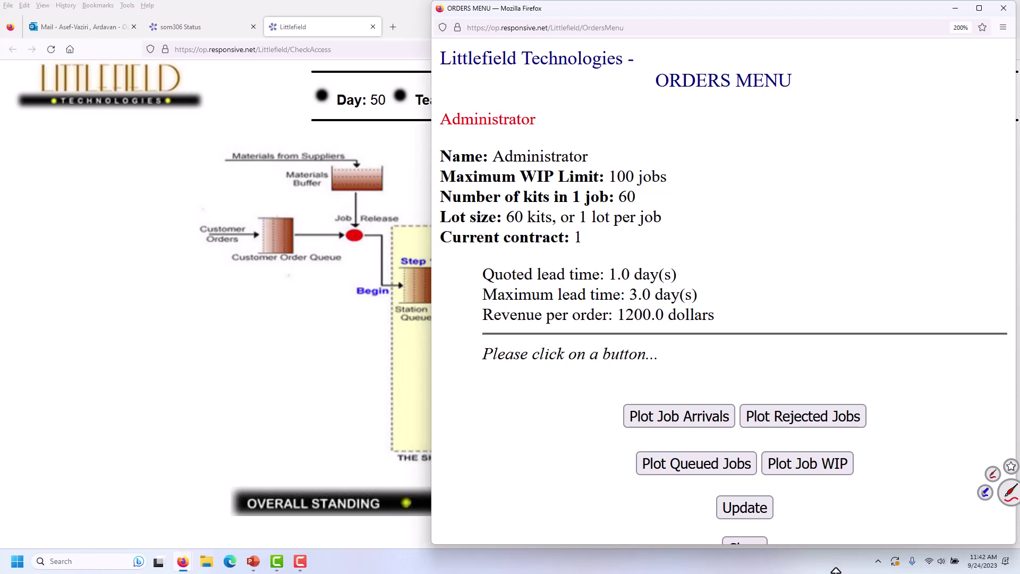
pyautogui.click(799, 412)
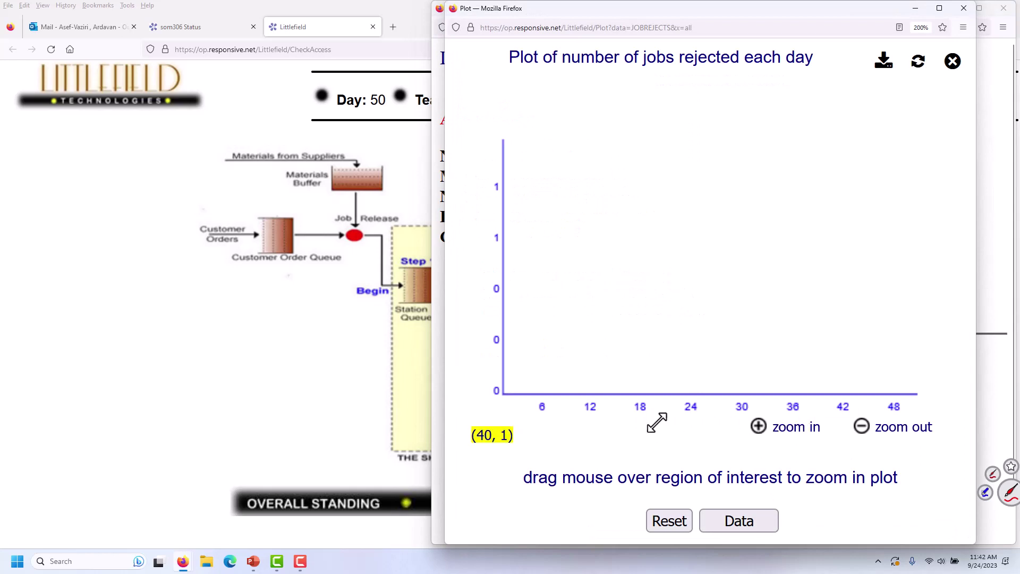
pyautogui.hotkey('ctrl', 'w')
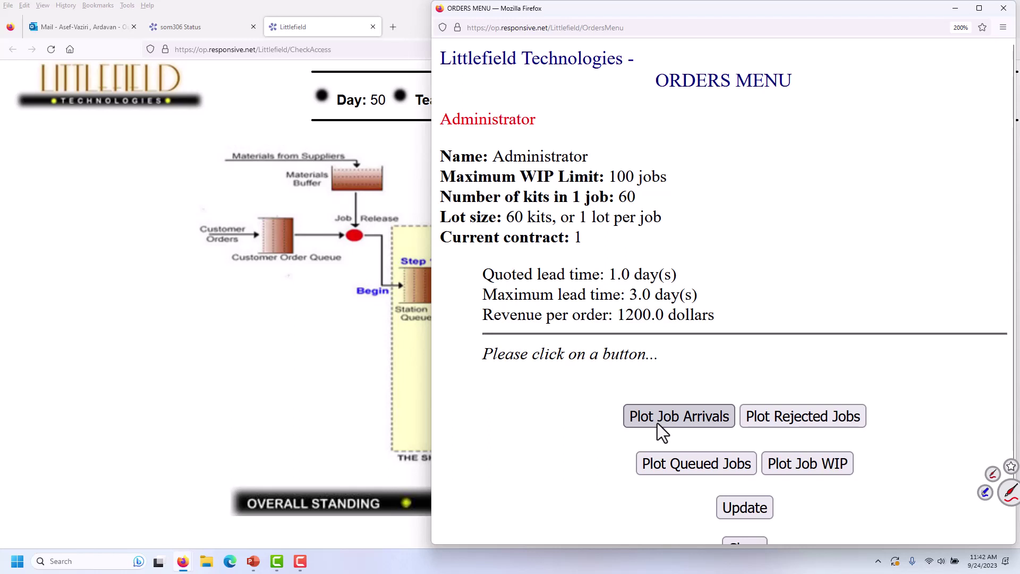
pyautogui.click(658, 423)
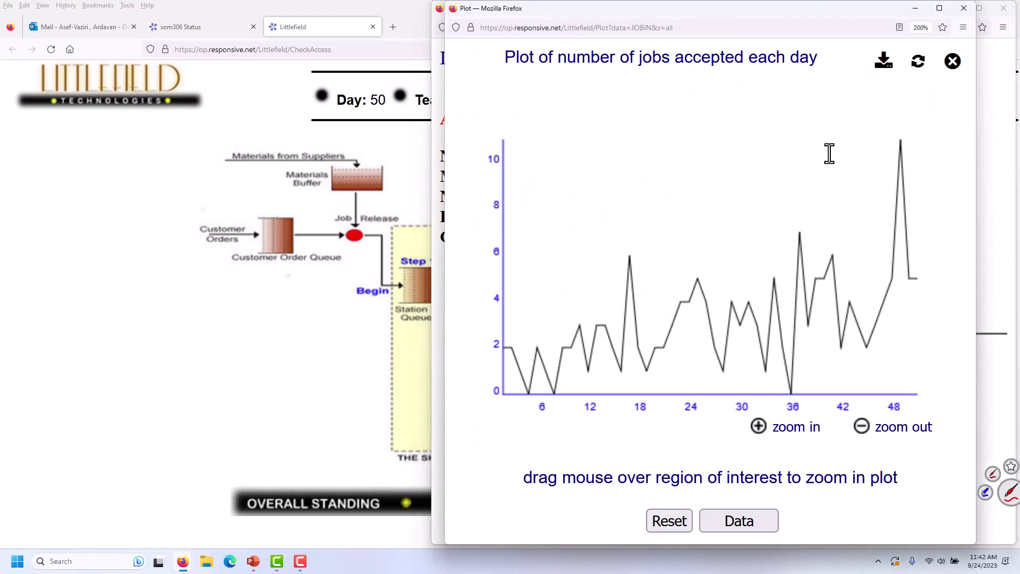
pyautogui.click(883, 60)
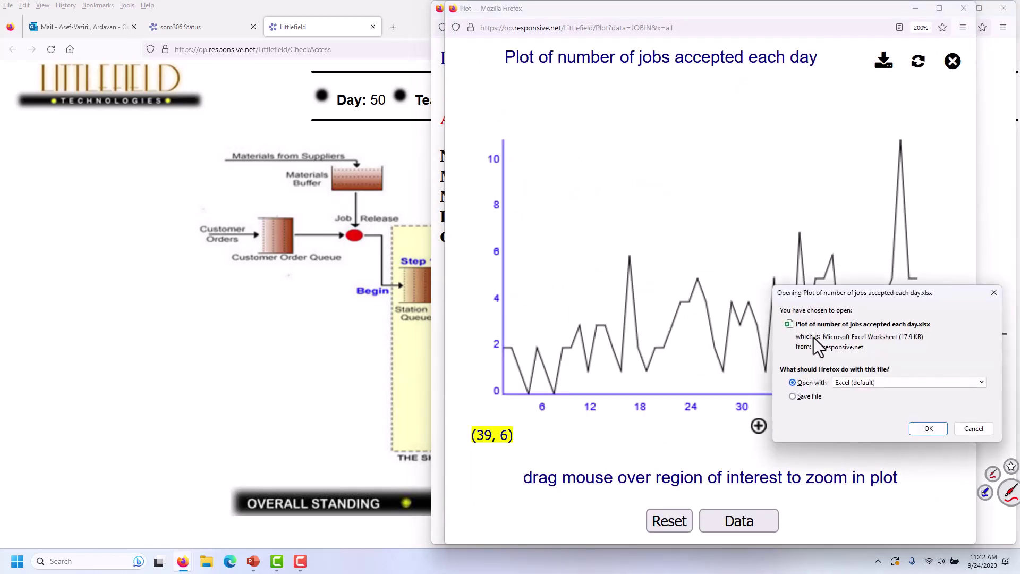
# Open the downloaded data in Excel with editing enabled and insert a plain scatter chart of A1:B51
pyautogui.press('Return')
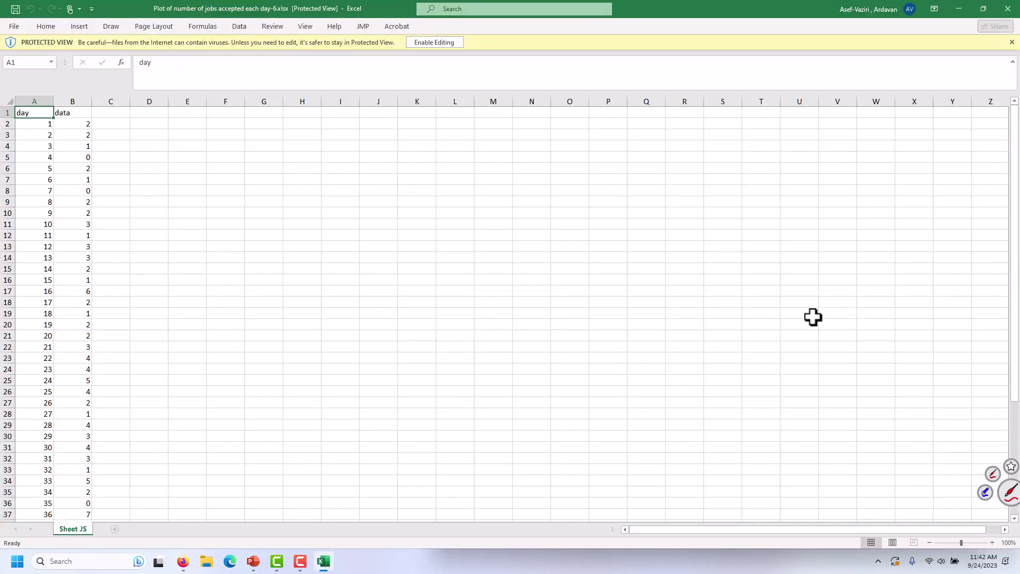
pyautogui.click(424, 44)
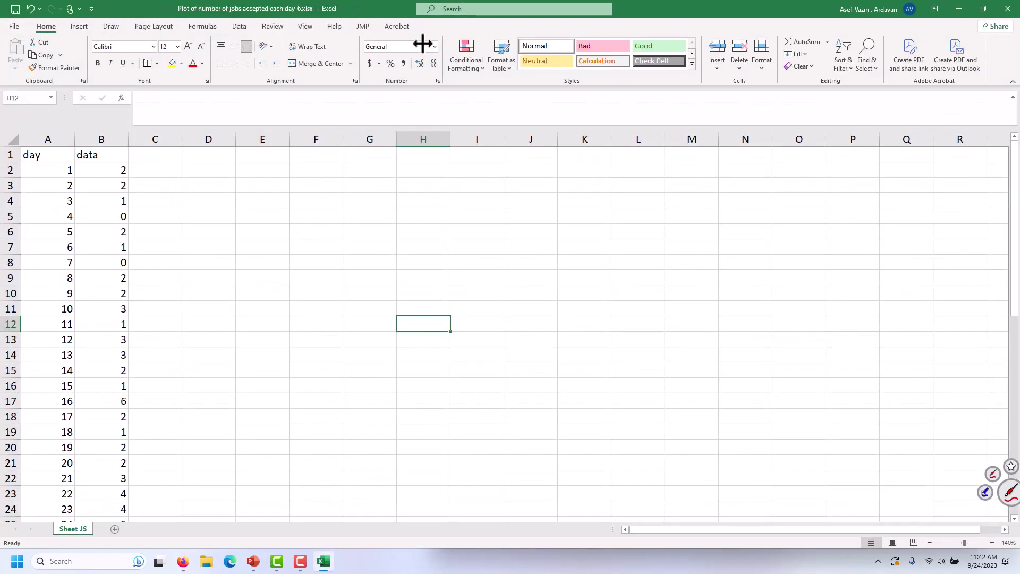
pyautogui.moveTo(43, 155); pyautogui.dragTo(110, 157)
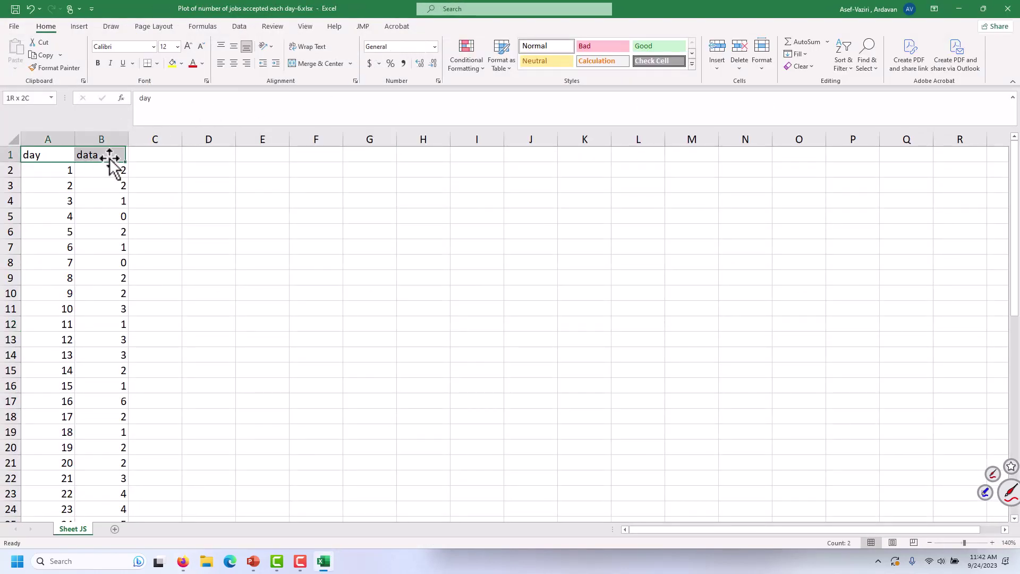
pyautogui.hotkey('ctrl', 'shift', 'Down')
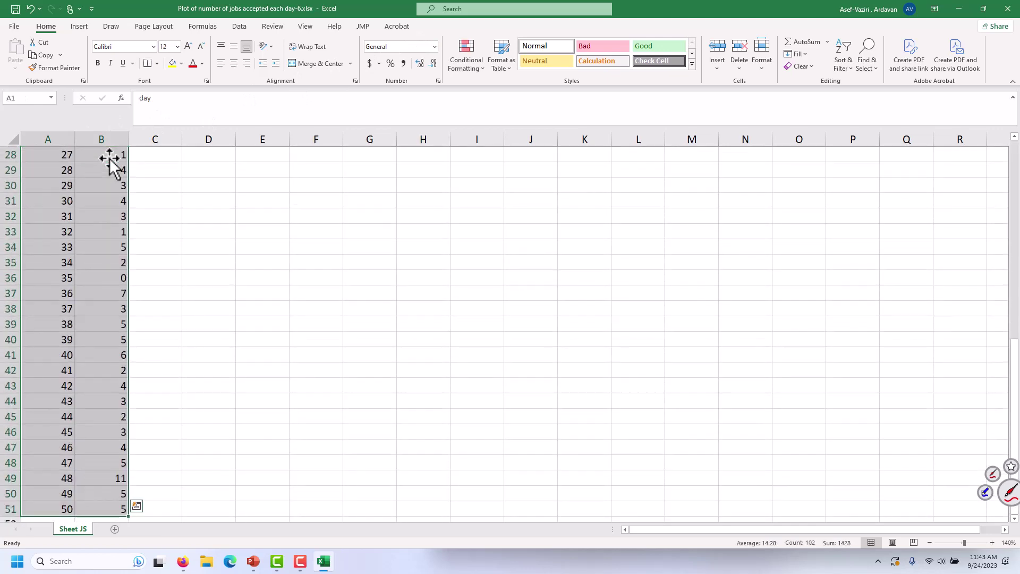
pyautogui.click(80, 26)
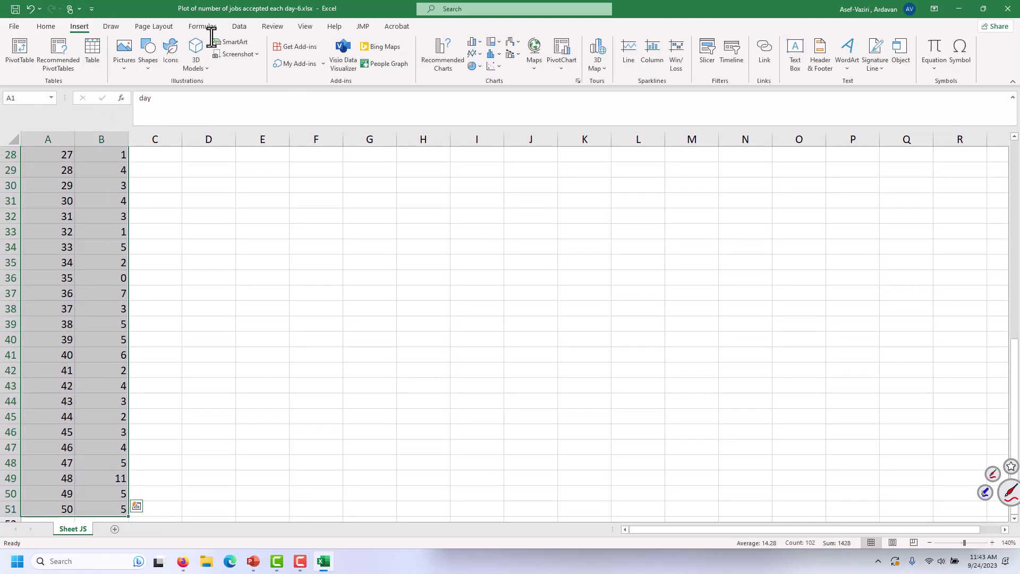
pyautogui.click(497, 65)
pyautogui.click(501, 98)
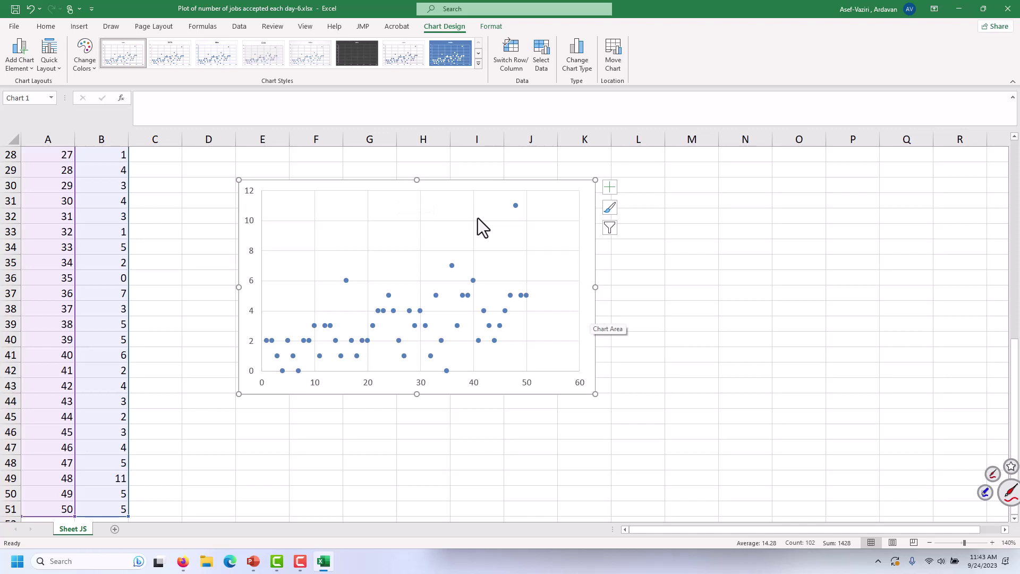
# Add a linear trendline showing its equation and R-squared, and move the label to the upper right
pyautogui.click(474, 283)
pyautogui.rightClick(474, 283)
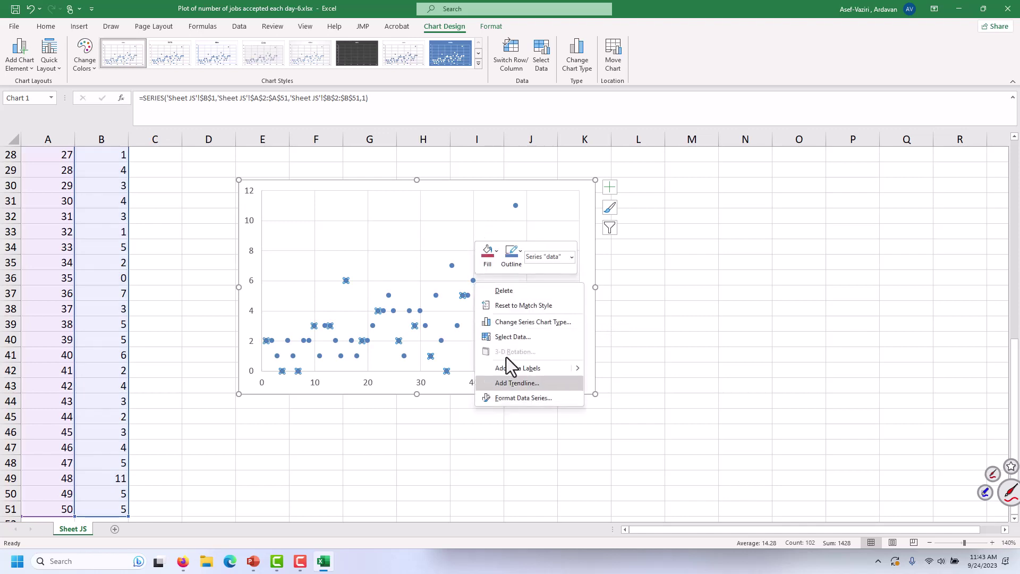
pyautogui.click(517, 383)
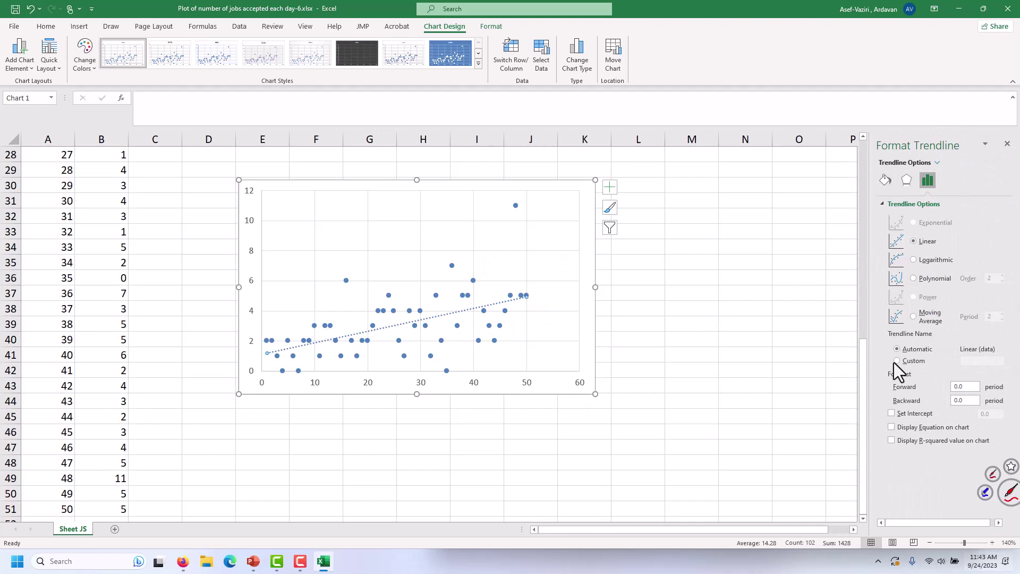
pyautogui.click(893, 441)
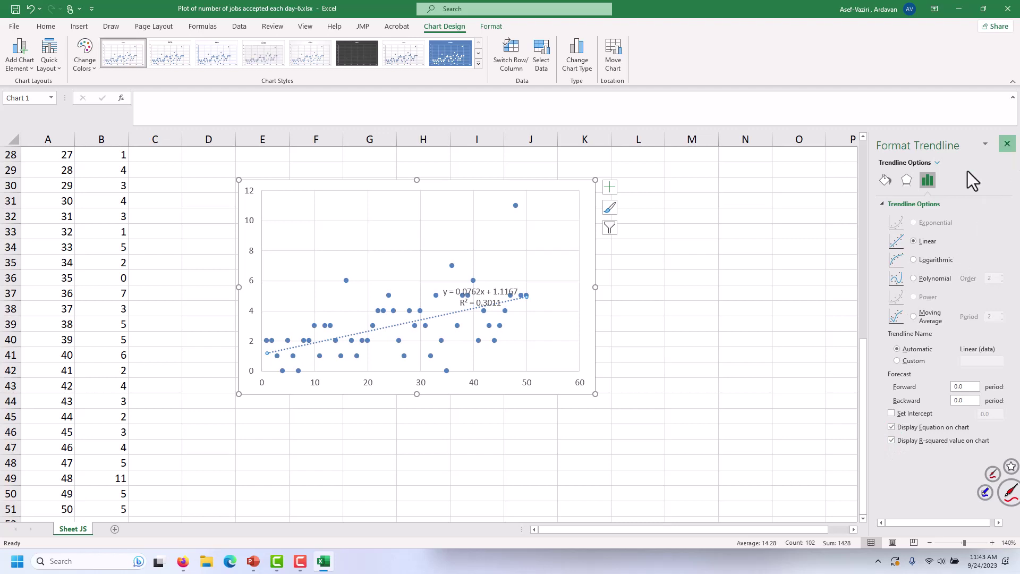
pyautogui.click(1007, 144)
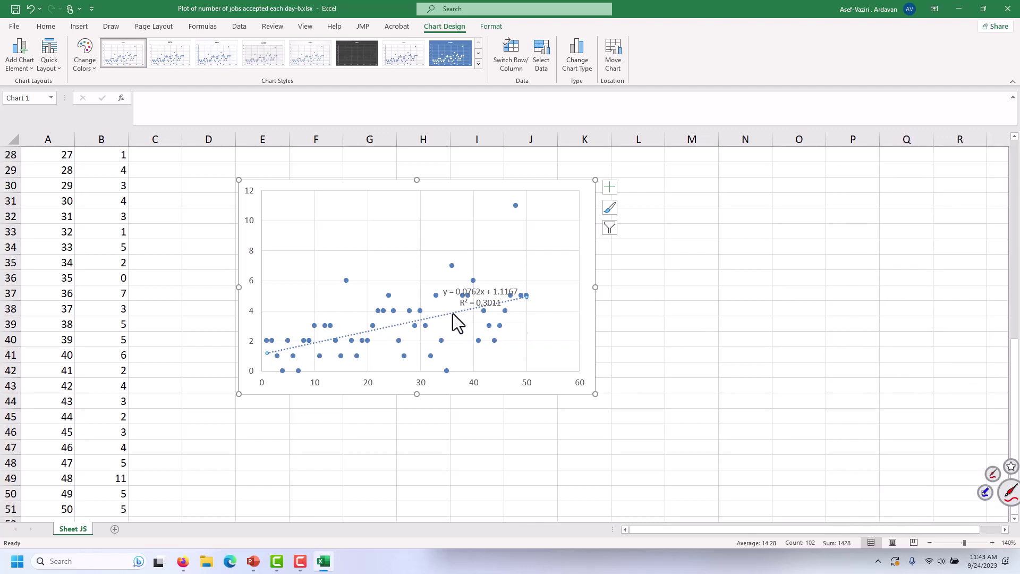
pyautogui.moveTo(452, 313); pyautogui.dragTo(553, 232)
# Point out the slope 0.0762 and the R² value 0.3011 in the trendline label
pyautogui.keyDown('ctrl'); pyautogui.scroll(5, 553, 232); pyautogui.keyUp('ctrl')
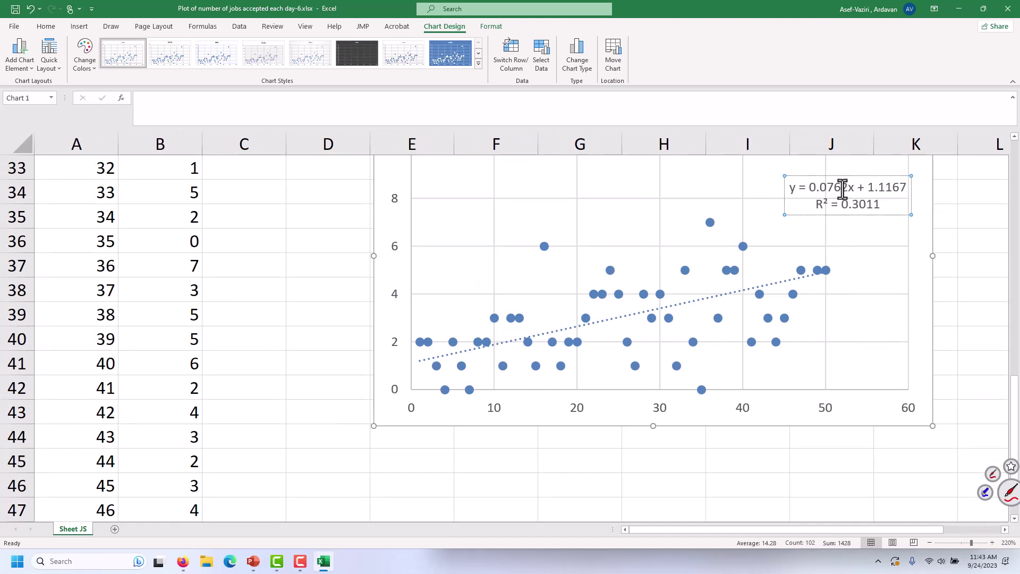
pyautogui.moveTo(848, 188); pyautogui.dragTo(816, 196)
pyautogui.click(875, 205)
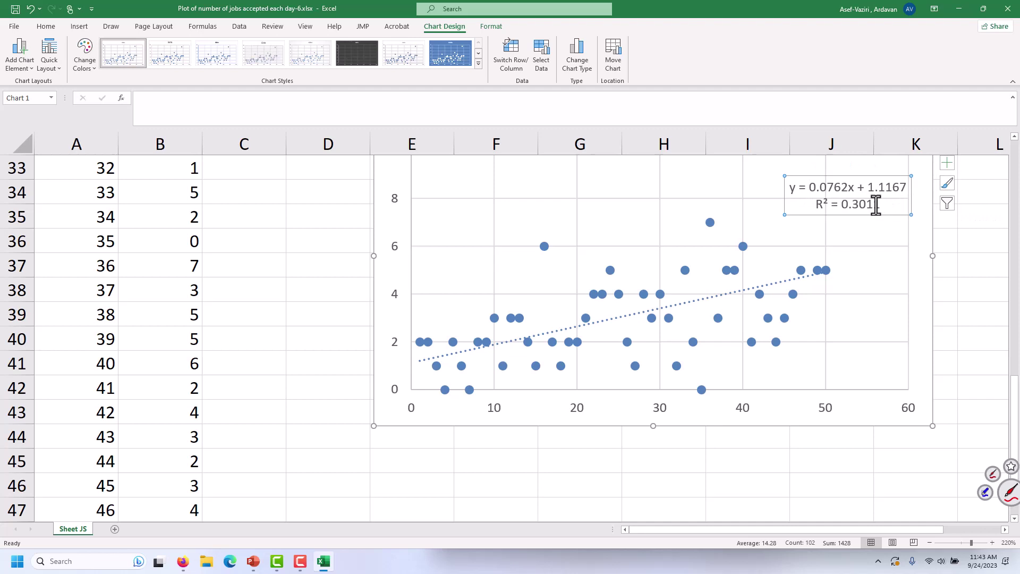
pyautogui.moveTo(876, 205)
pyautogui.mouseDown()
pyautogui.moveTo(844, 209)
pyautogui.moveTo(881, 206)
pyautogui.mouseUp()
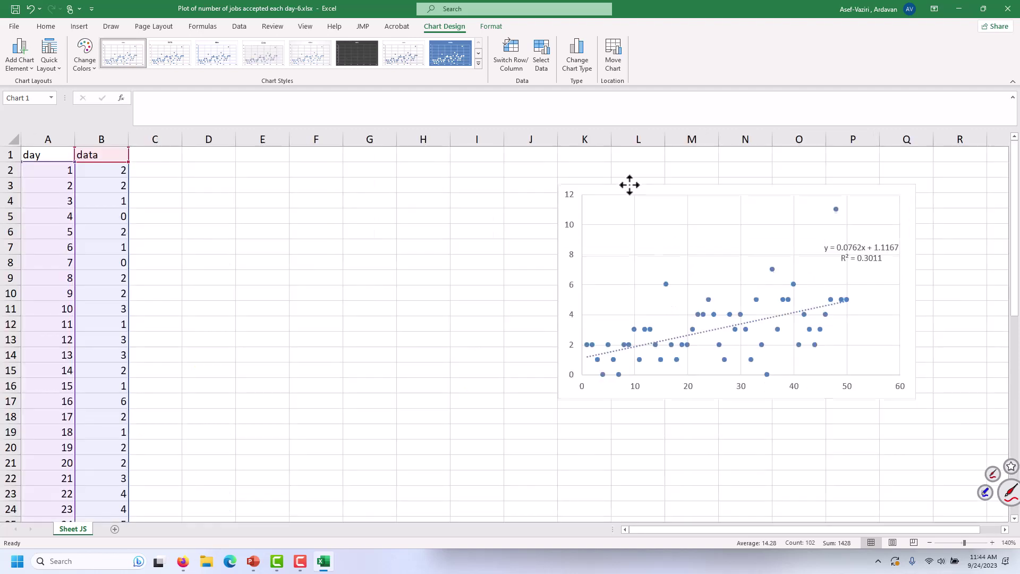
# Choose Regression from the Data Analysis tools
pyautogui.click(629, 184)
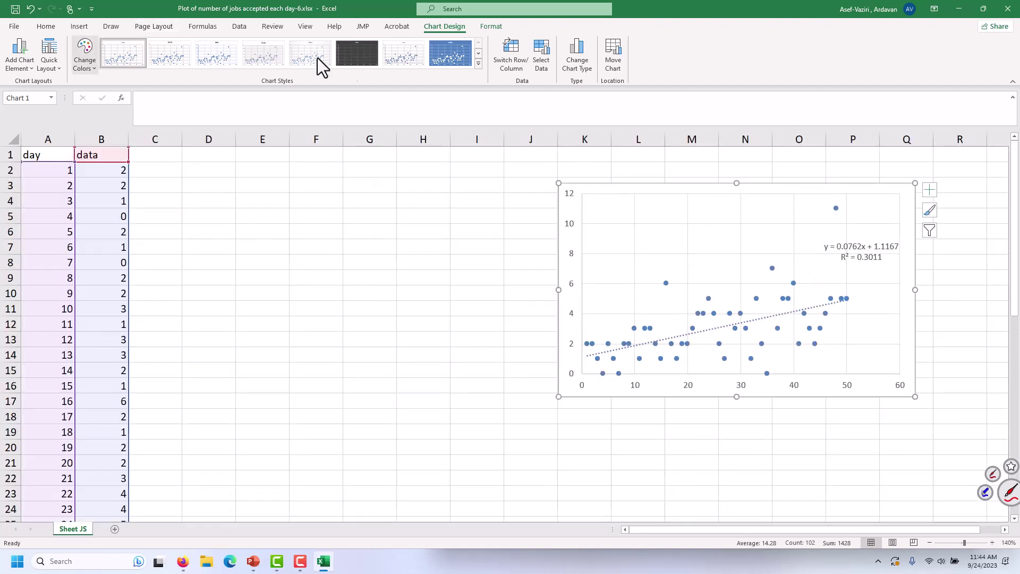
pyautogui.click(239, 26)
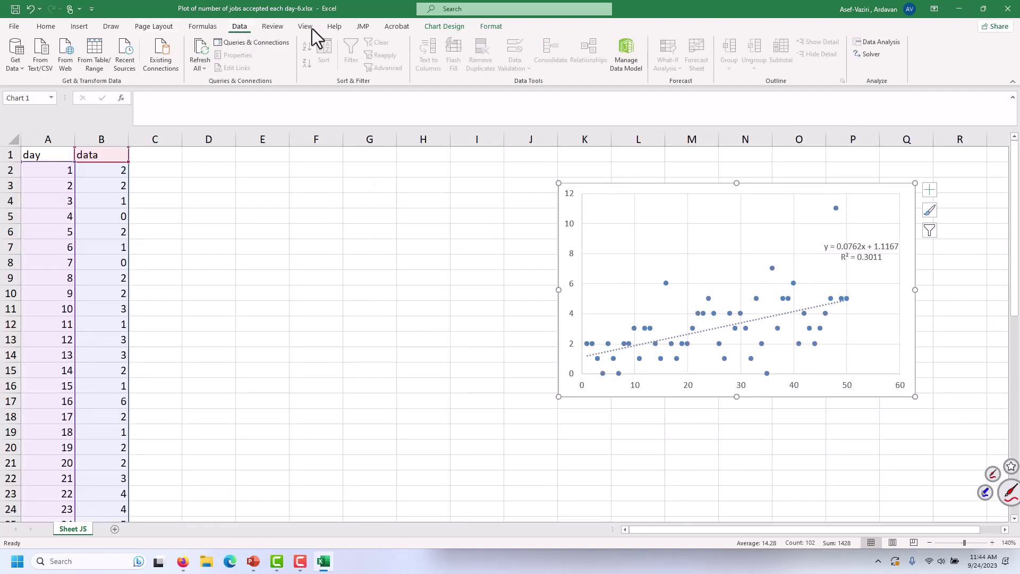
pyautogui.click(881, 42)
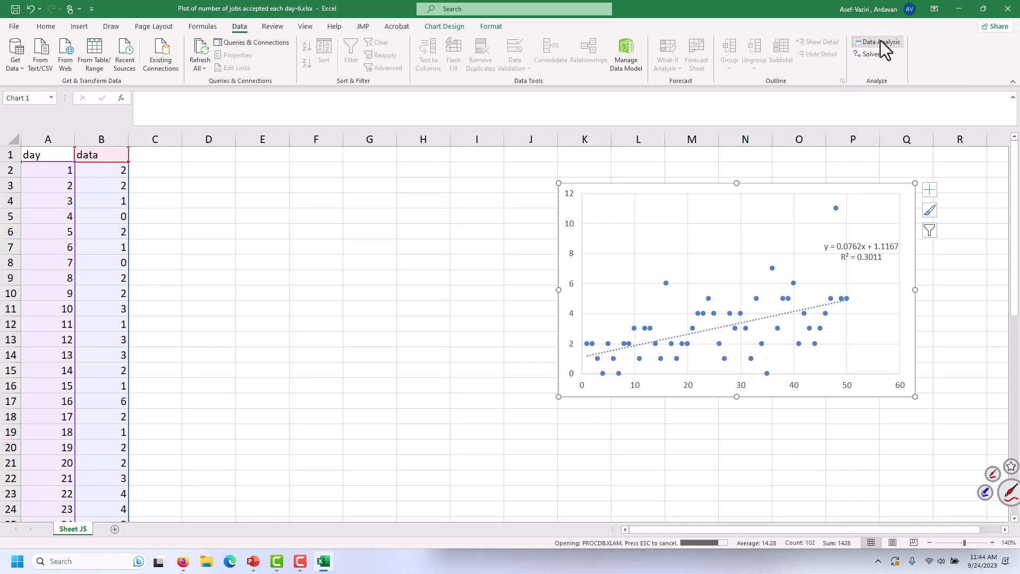
pyautogui.moveTo(647, 259); pyautogui.dragTo(643, 287)
pyautogui.doubleClick(531, 264)
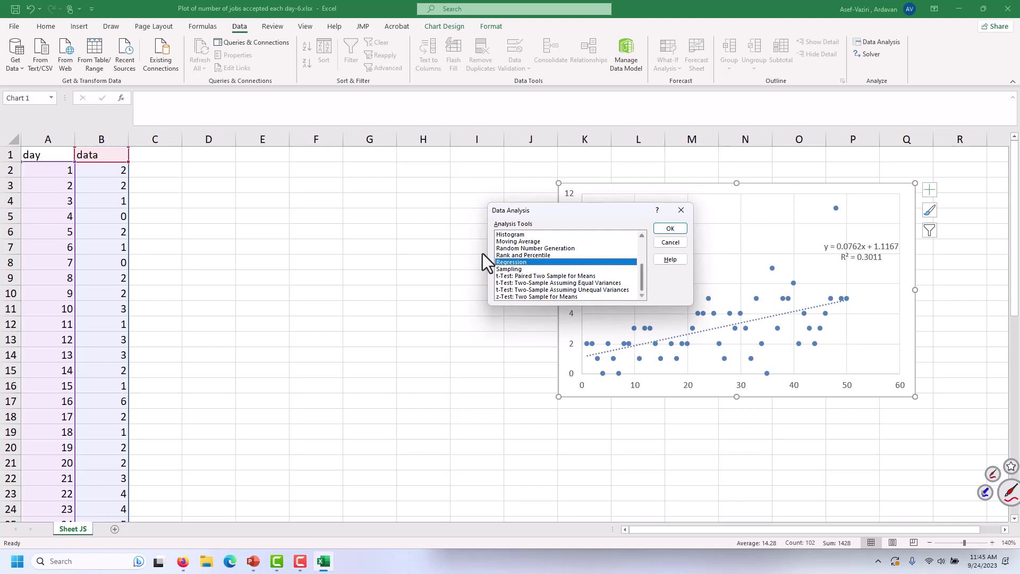
# Run the regression with Y range B2:B51, X range A2:A51 and output at C1
pyautogui.moveTo(100, 173); pyautogui.dragTo(116, 500)
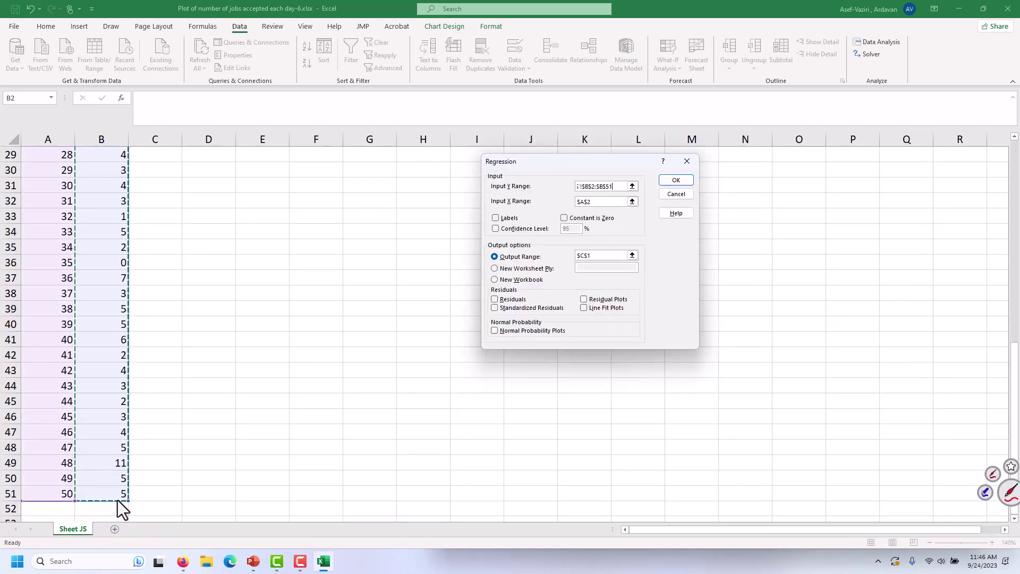
pyautogui.click(607, 203)
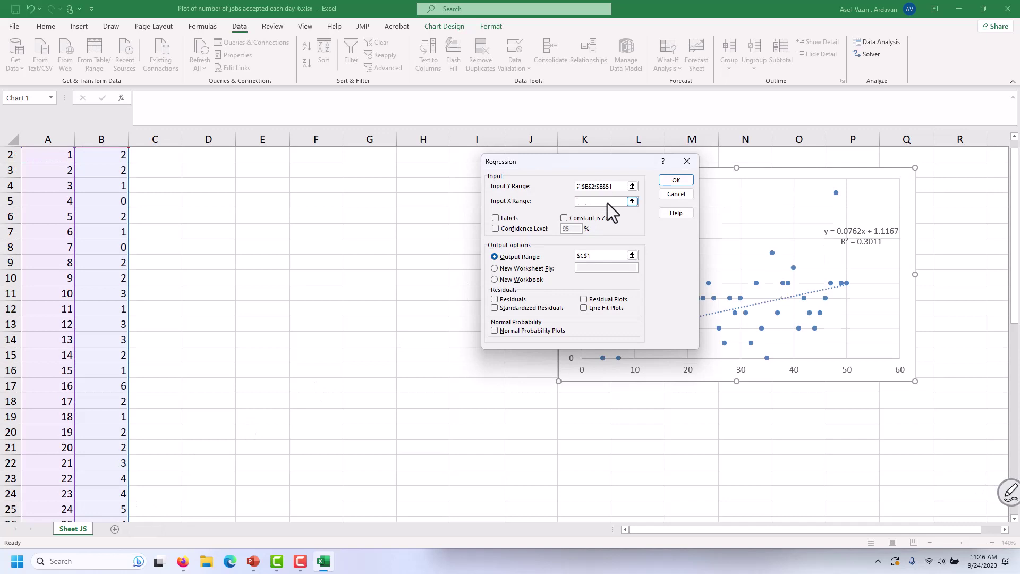
pyautogui.click(46, 171)
pyautogui.moveTo(45, 183); pyautogui.dragTo(57, 497)
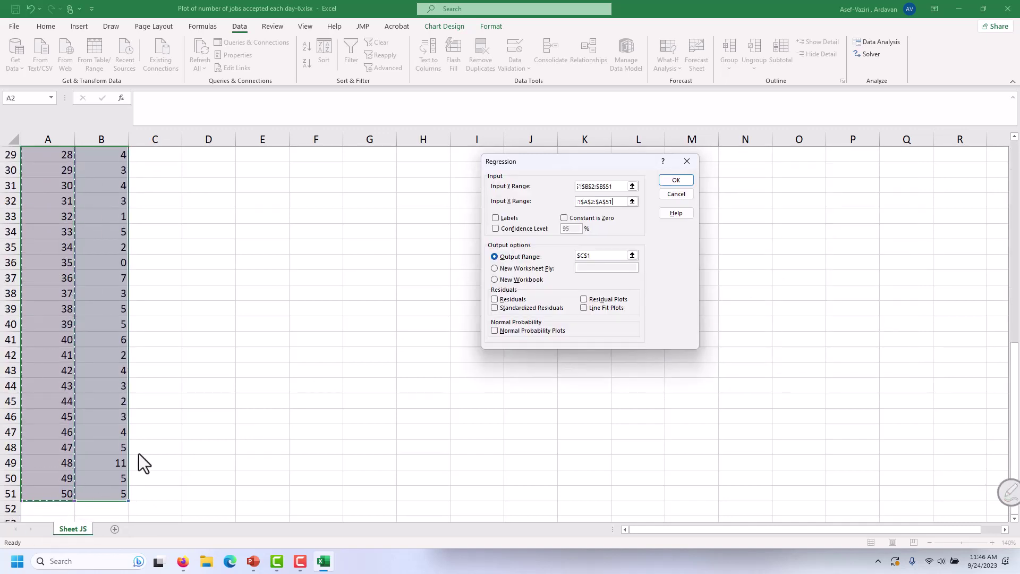
pyautogui.click(495, 271)
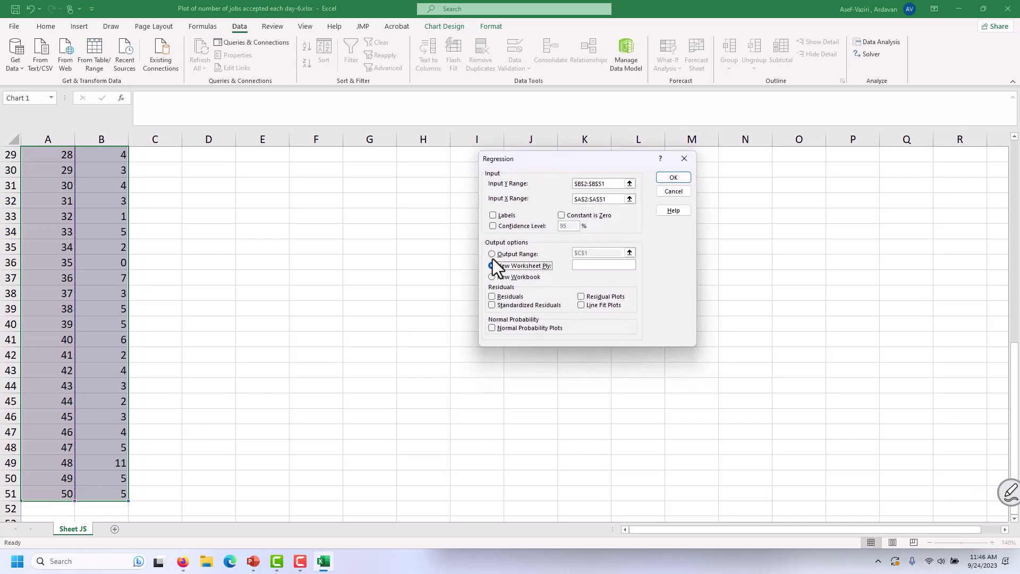
pyautogui.click(492, 254)
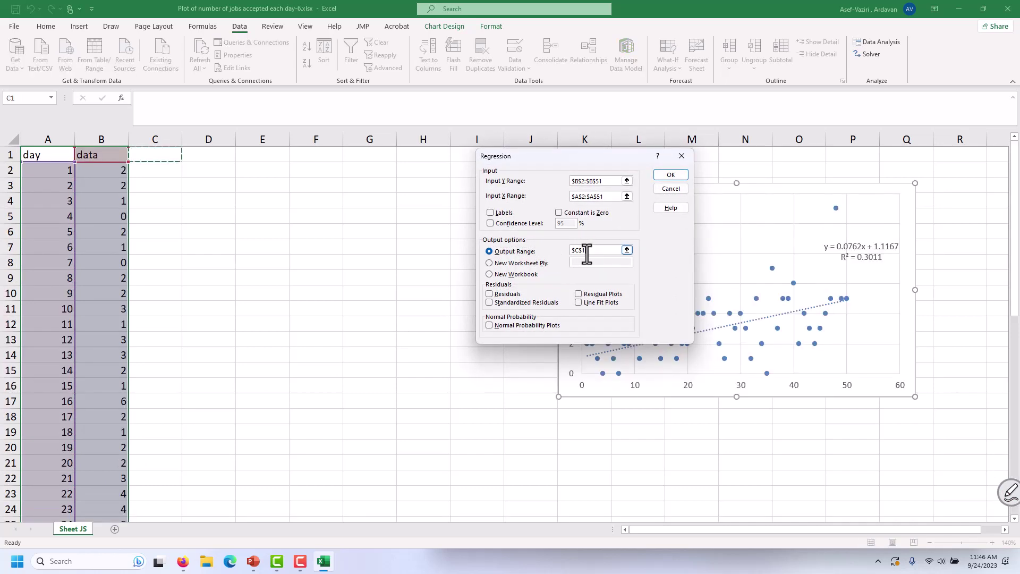
pyautogui.press('Delete')
pyautogui.click(158, 154)
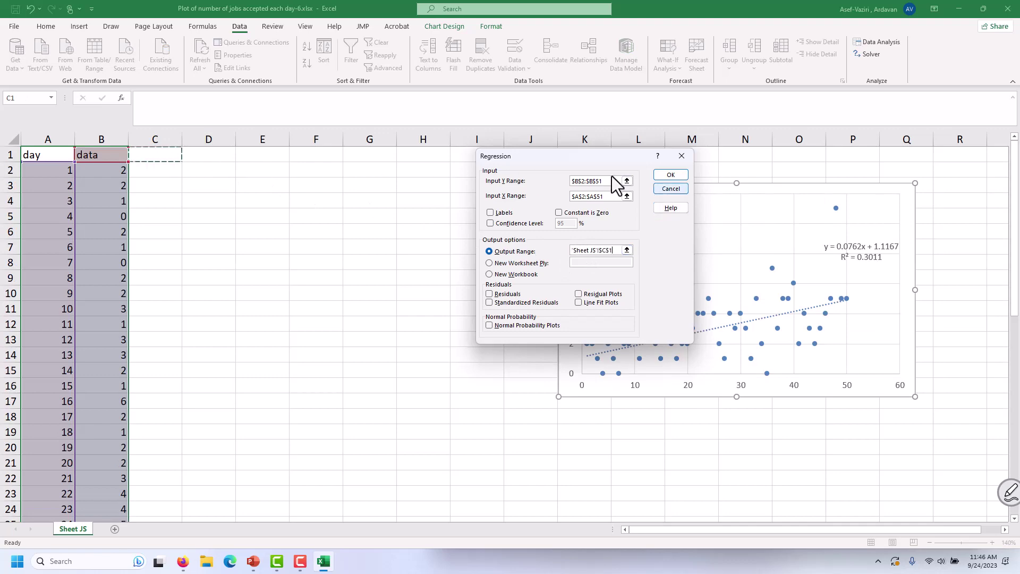
pyautogui.click(665, 177)
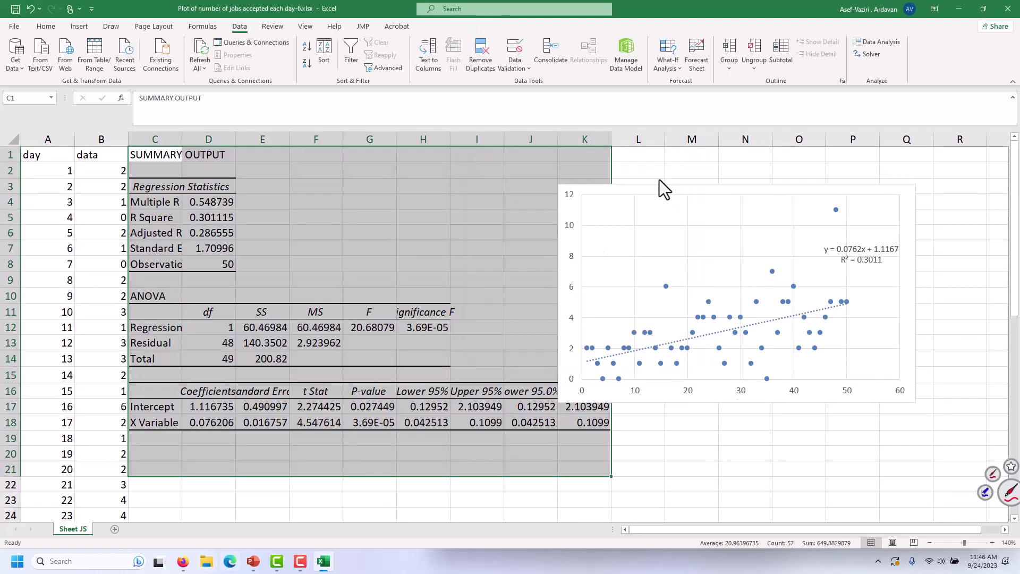
# Make the intercept in D17 bold red and bold the 1.1167 intercept in the trendline label
pyautogui.moveTo(638, 186); pyautogui.dragTo(702, 154)
pyautogui.click(217, 406)
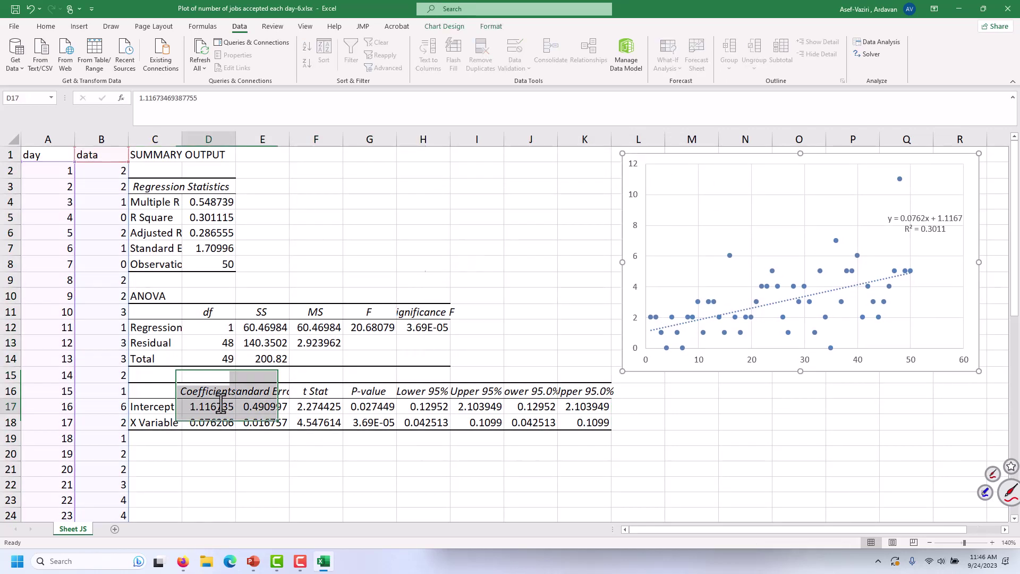
pyautogui.click(53, 27)
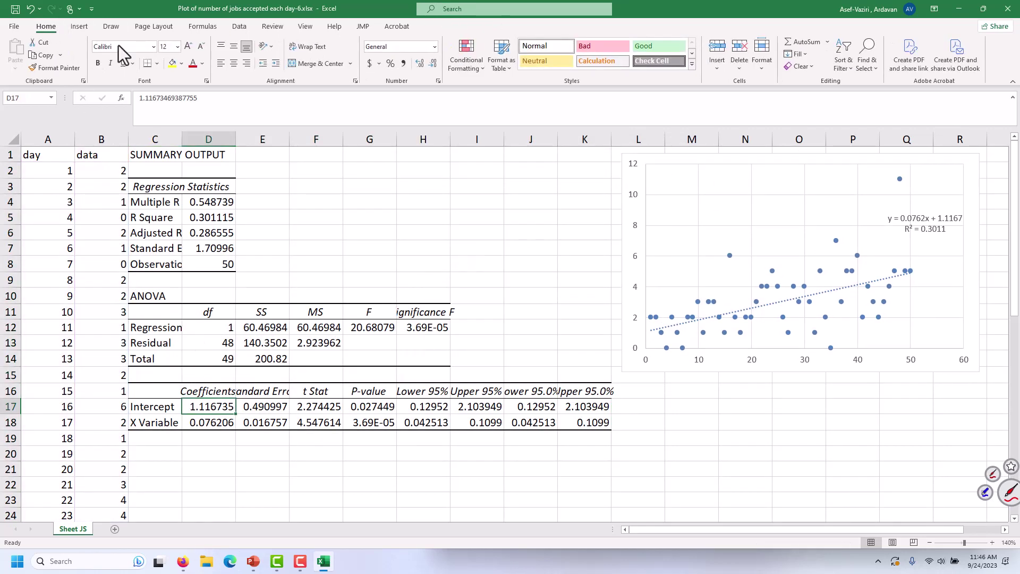
pyautogui.click(193, 64)
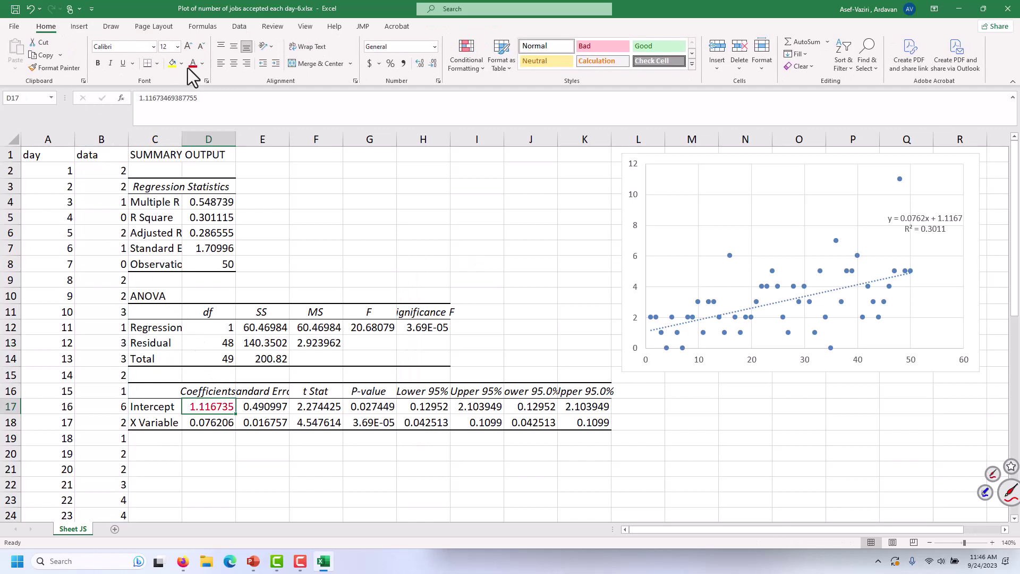
pyautogui.click(97, 63)
pyautogui.click(921, 214)
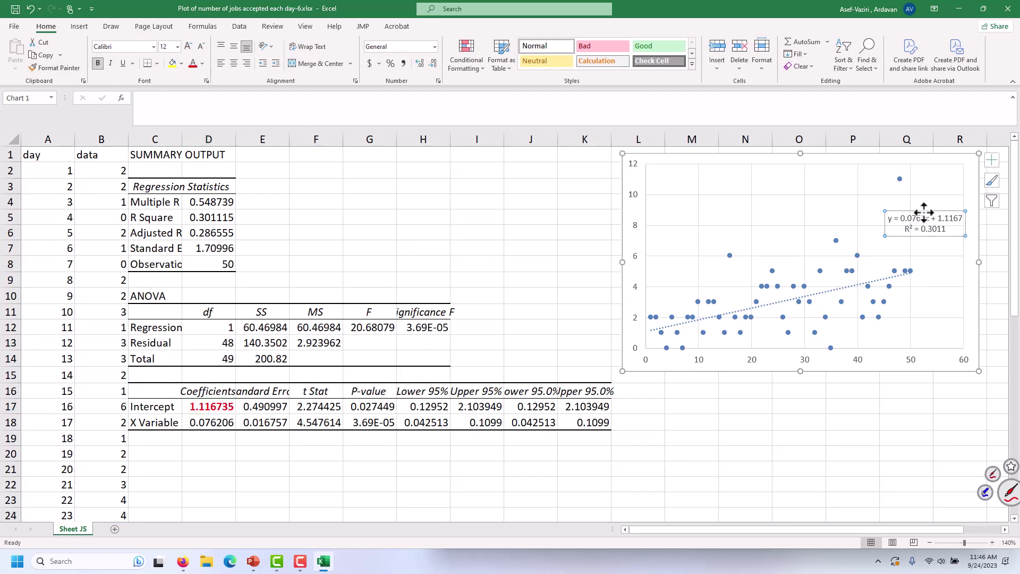
pyautogui.moveTo(936, 217); pyautogui.dragTo(963, 217)
pyautogui.hotkey('ctrl', 'b')
# Bold the slope in D18 and make the label's 0.0762 slope bold red
pyautogui.click(216, 423)
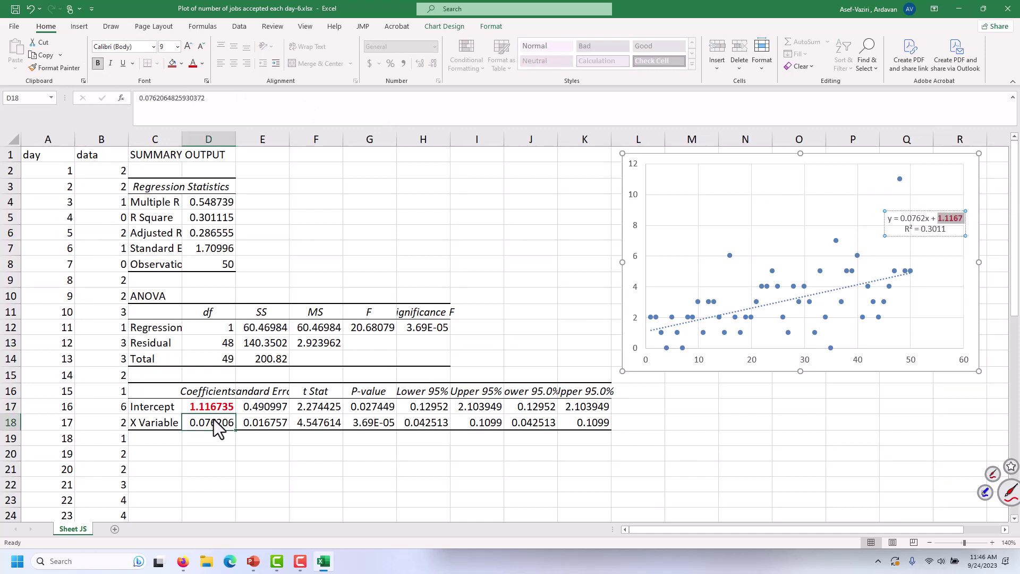
pyautogui.click(97, 64)
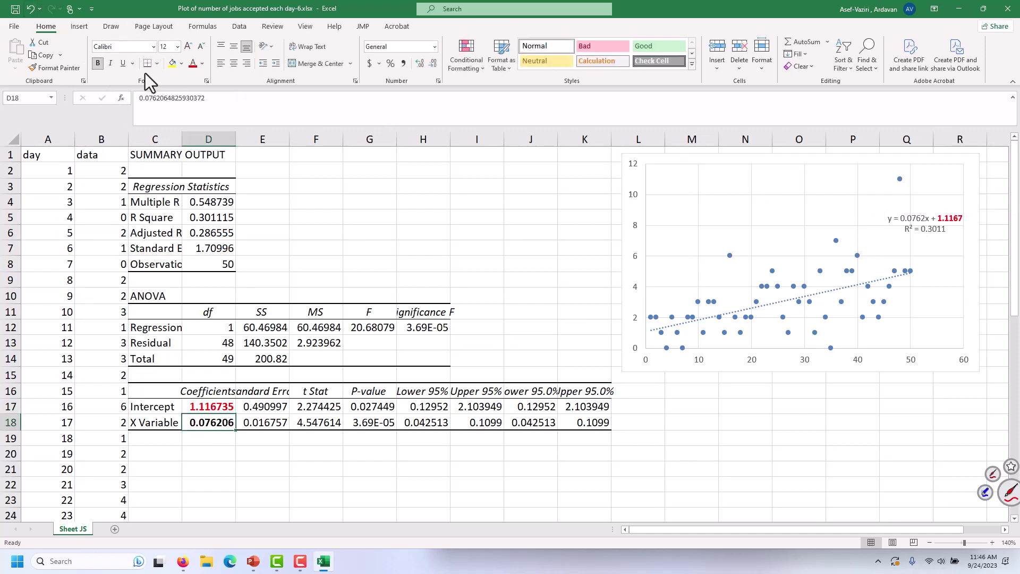
pyautogui.click(927, 218)
pyautogui.moveTo(927, 219); pyautogui.dragTo(904, 219)
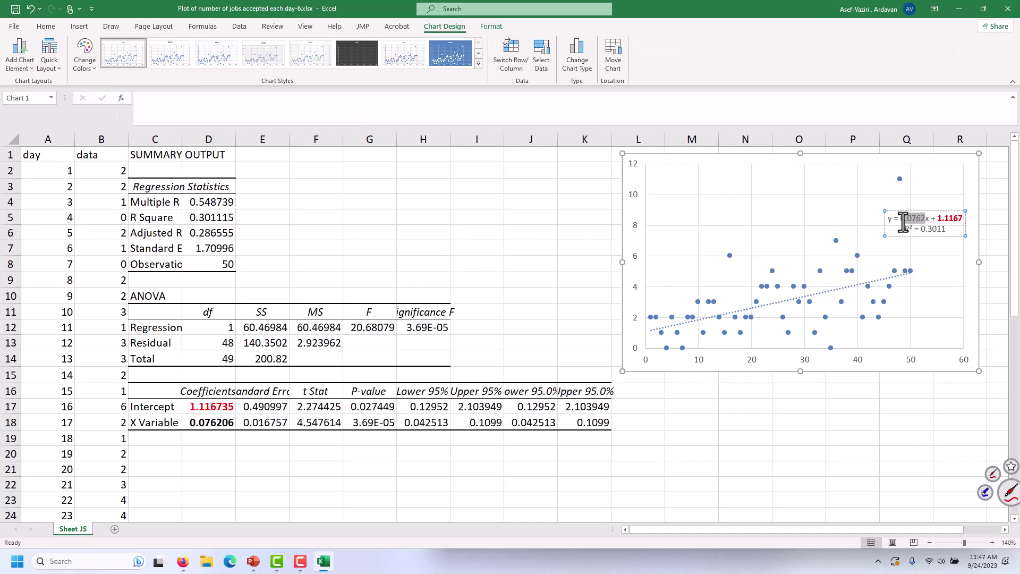
pyautogui.hotkey('ctrl', 'b')
pyautogui.click(370, 223)
# Make R Square in D5 bold red and bold the label's R² value 0.3011
pyautogui.click(228, 219)
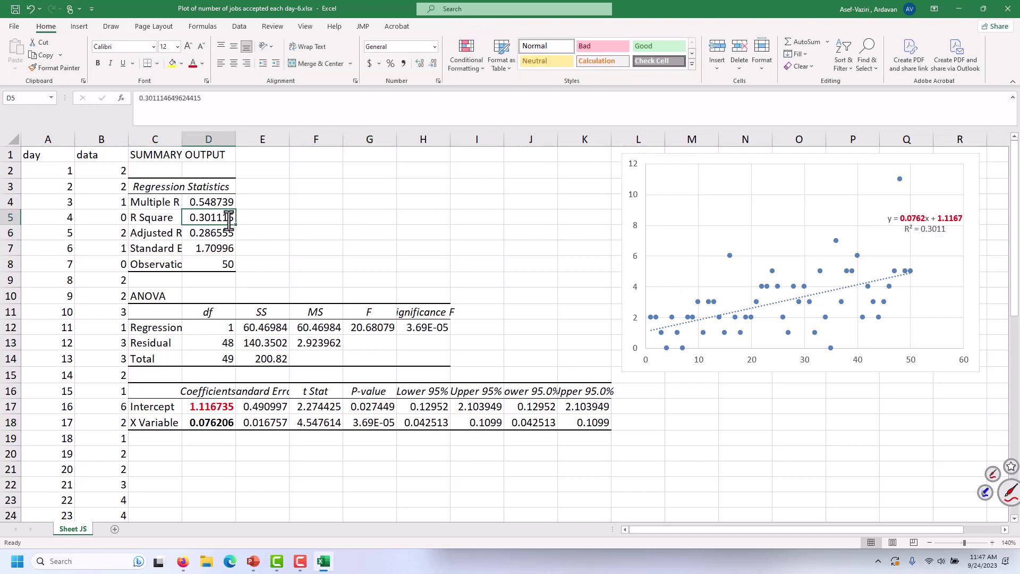
pyautogui.click(193, 63)
pyautogui.hotkey('ctrl', 'b')
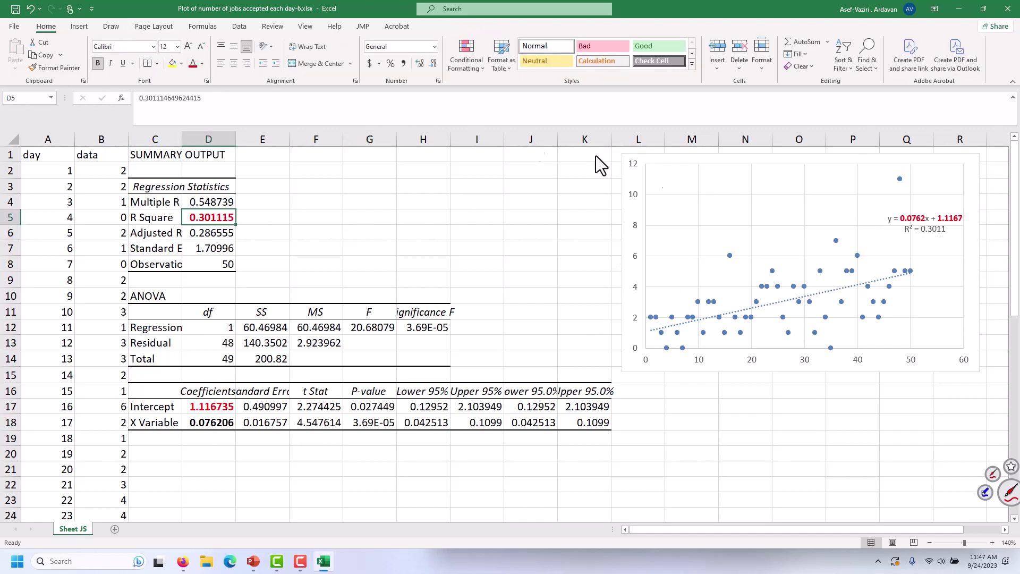
pyautogui.click(927, 223)
pyautogui.moveTo(945, 229); pyautogui.dragTo(920, 229)
pyautogui.hotkey('ctrl', 'b')
pyautogui.press('Escape')
pyautogui.press('Escape')
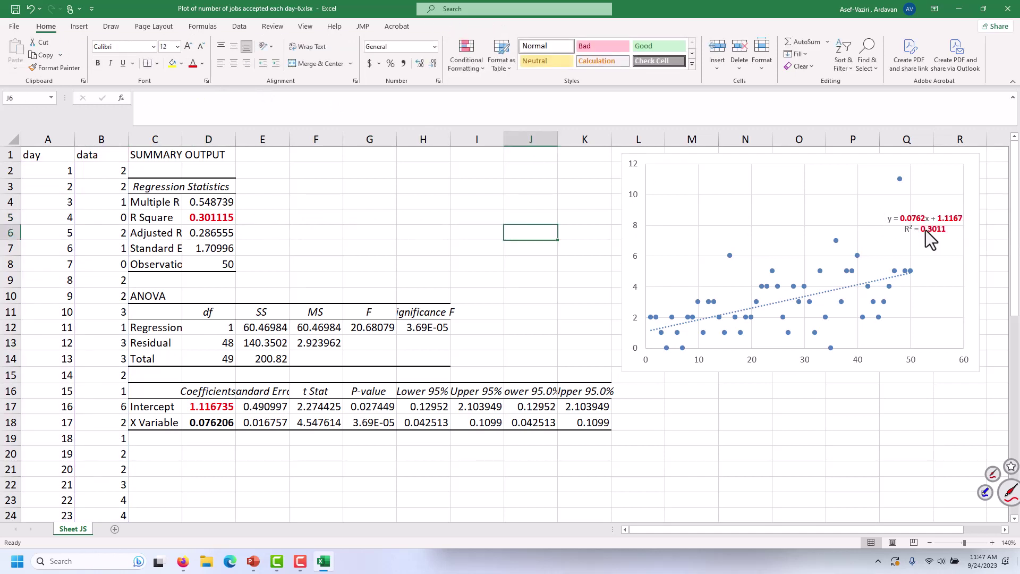
pyautogui.click(188, 203)
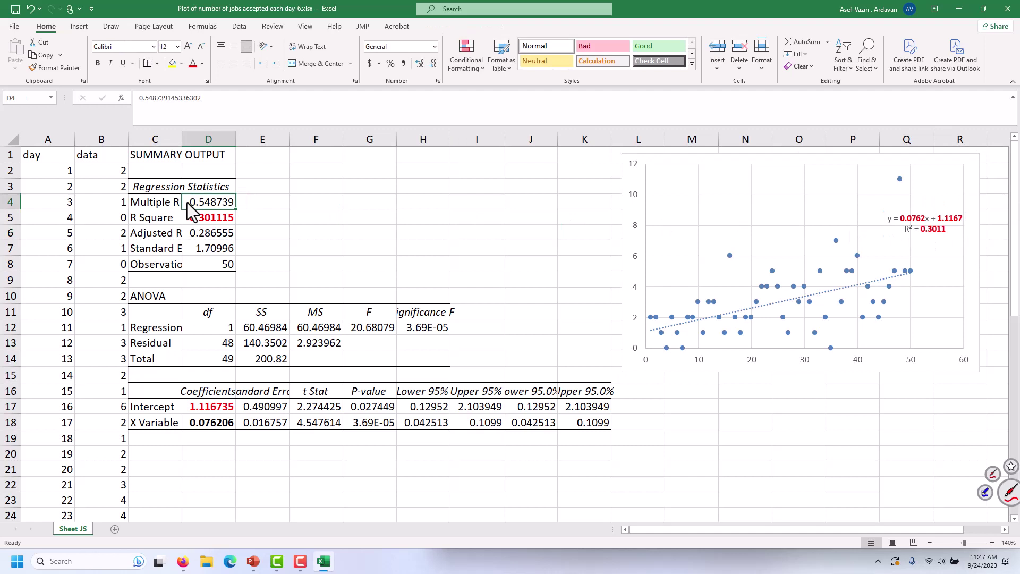
# Enter 'Correlation Coefficient' in E4 and 'Coefficient of Determination' in E5
pyautogui.click(257, 206)
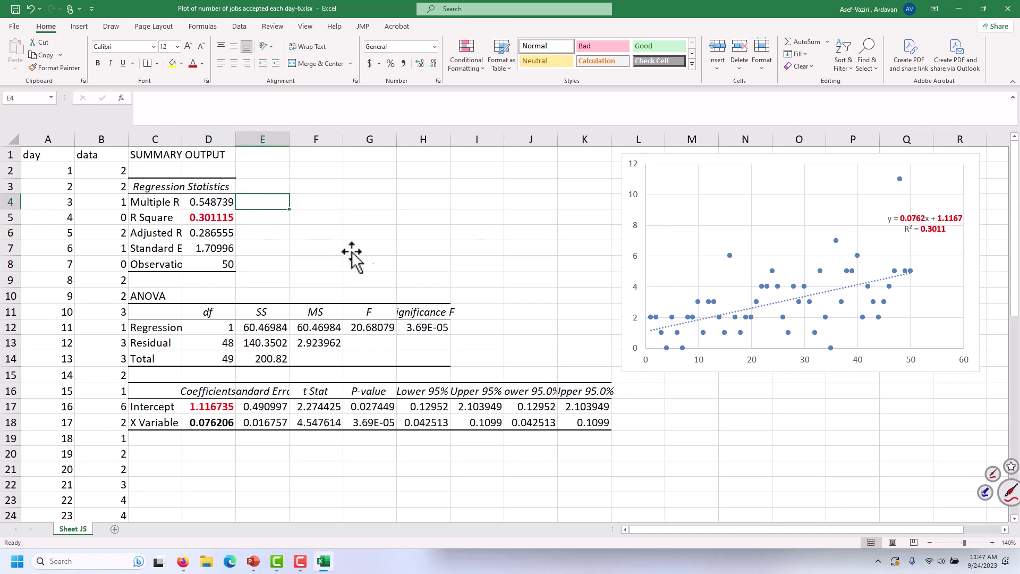
pyautogui.write('Co')
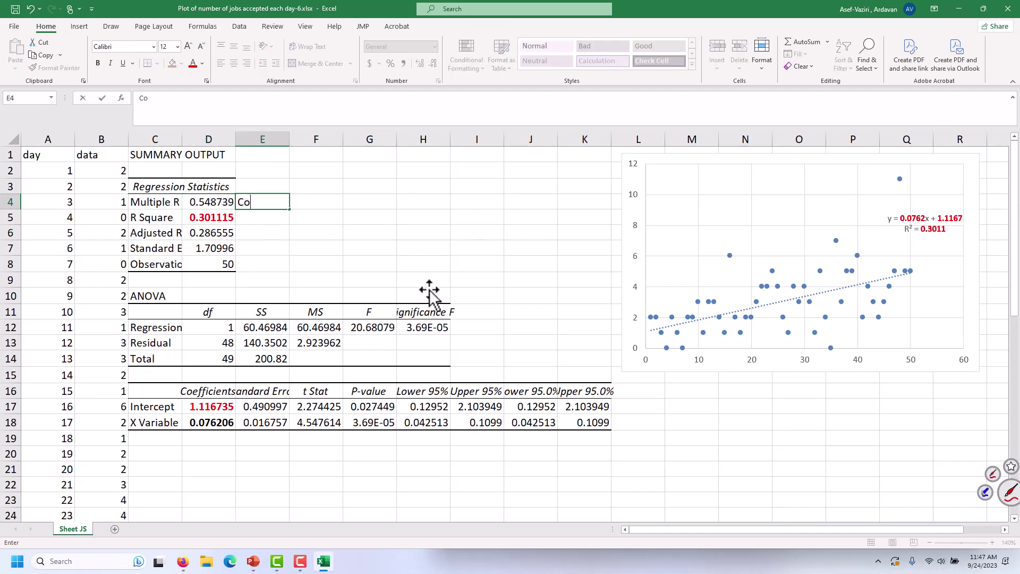
pyautogui.write('rrelation Coeffic')
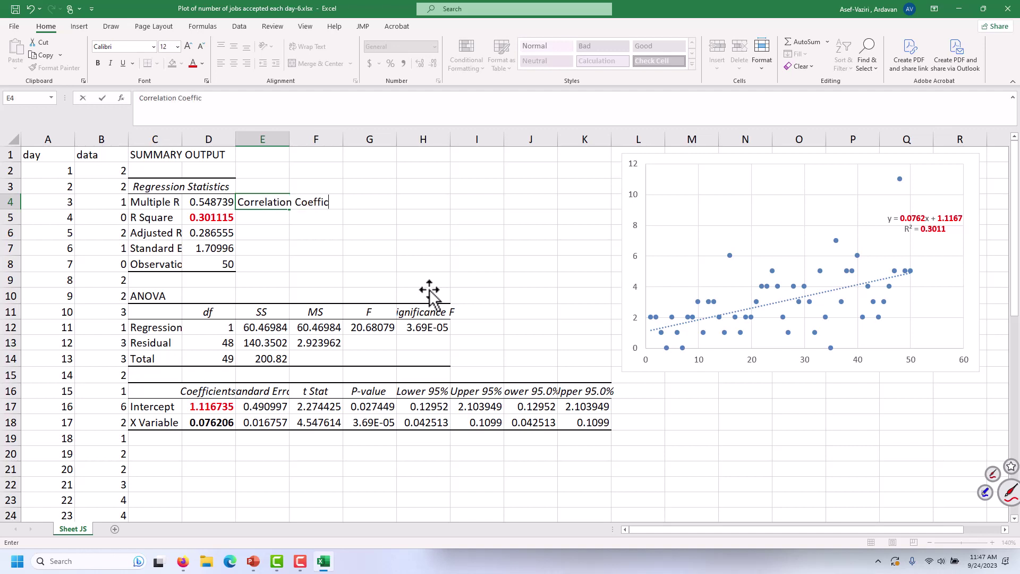
pyautogui.write('ient')
pyautogui.press('Return')
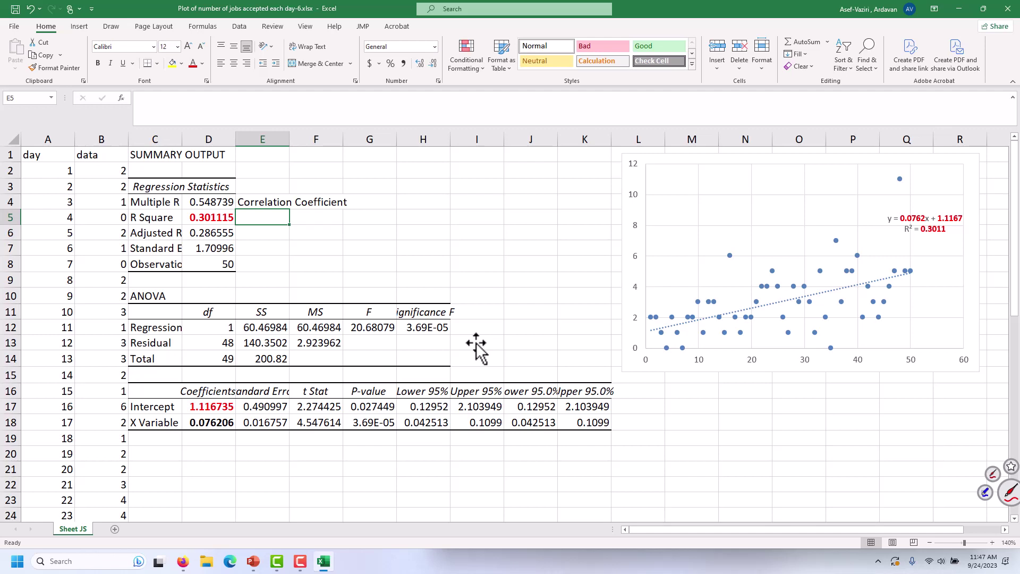
pyautogui.write('Coeffici')
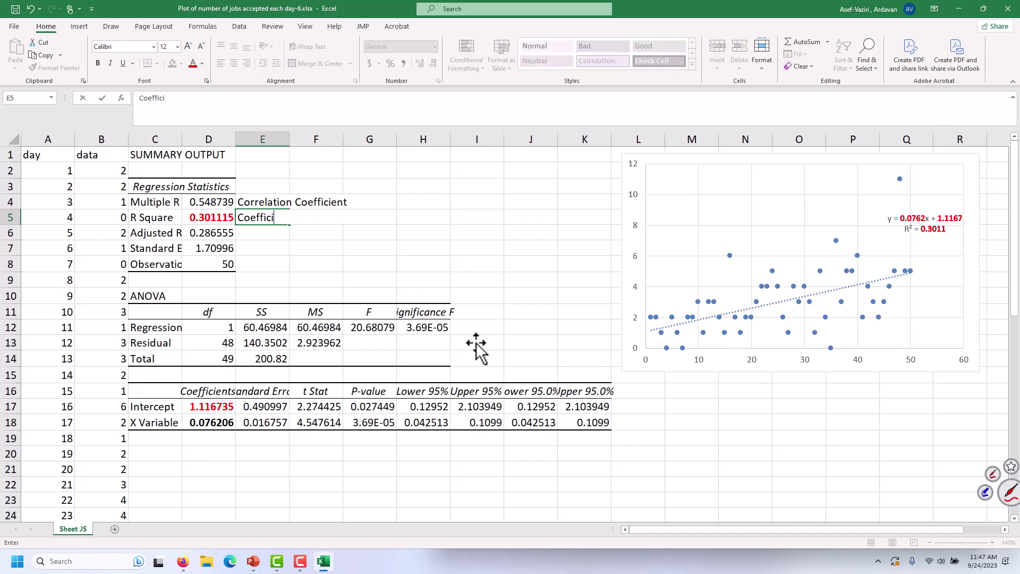
pyautogui.write('ent of Determination')
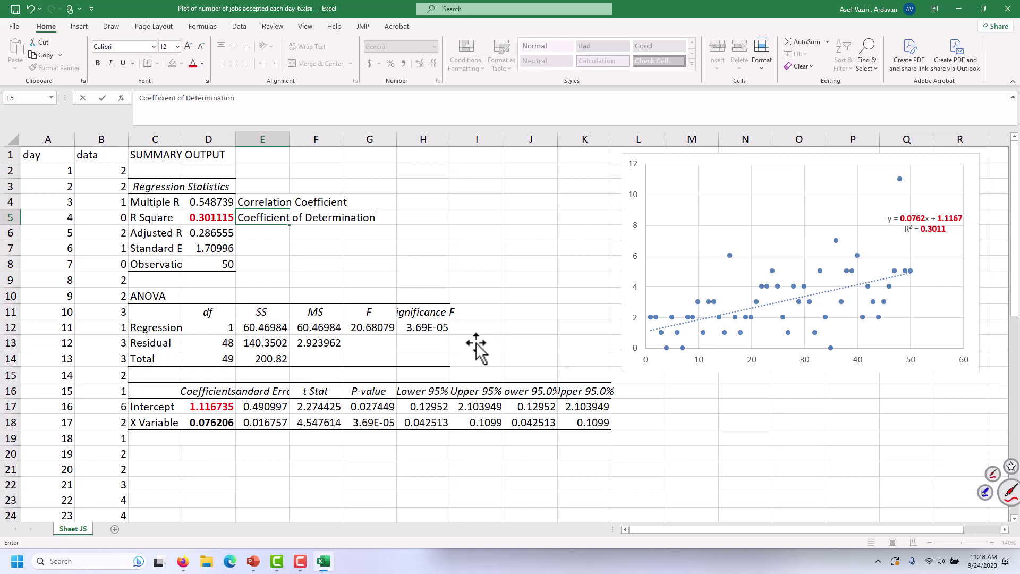
pyautogui.press('Return')
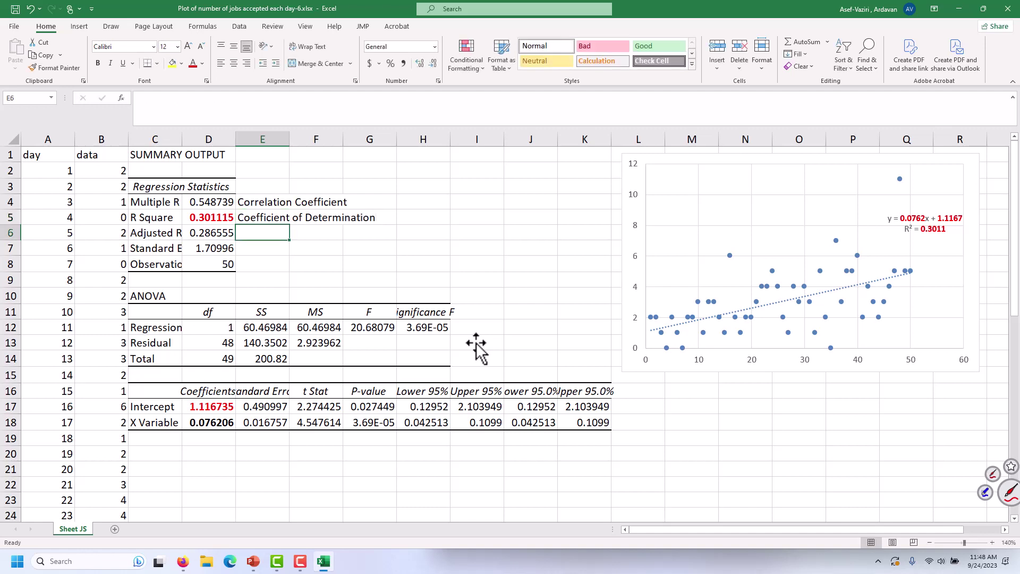
# Enter =D4^2 in H5 to check R Square (0.301115)
pyautogui.click(420, 217)
pyautogui.hotkey('alt', 'r')
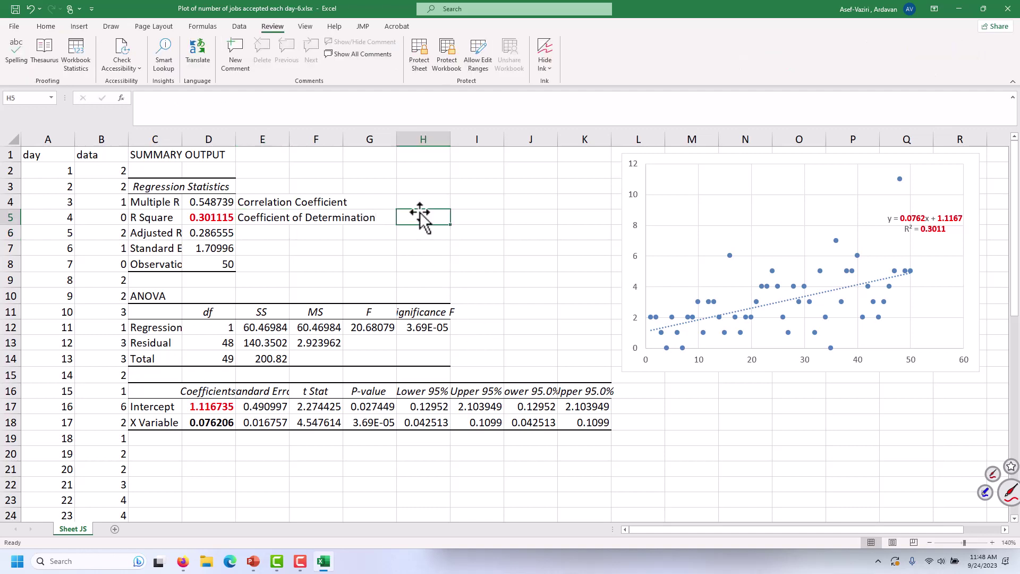
pyautogui.write('=')
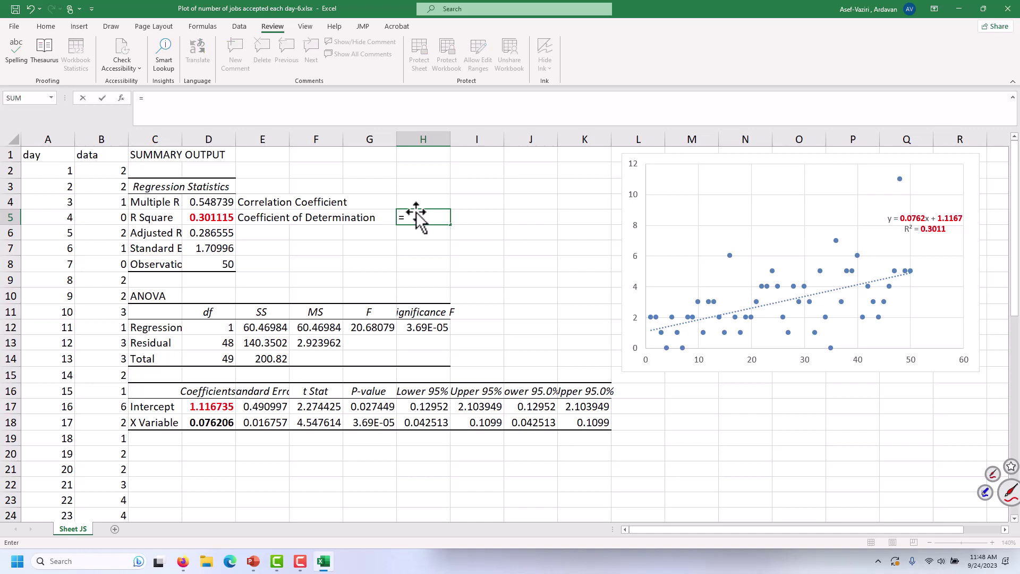
pyautogui.click(230, 202)
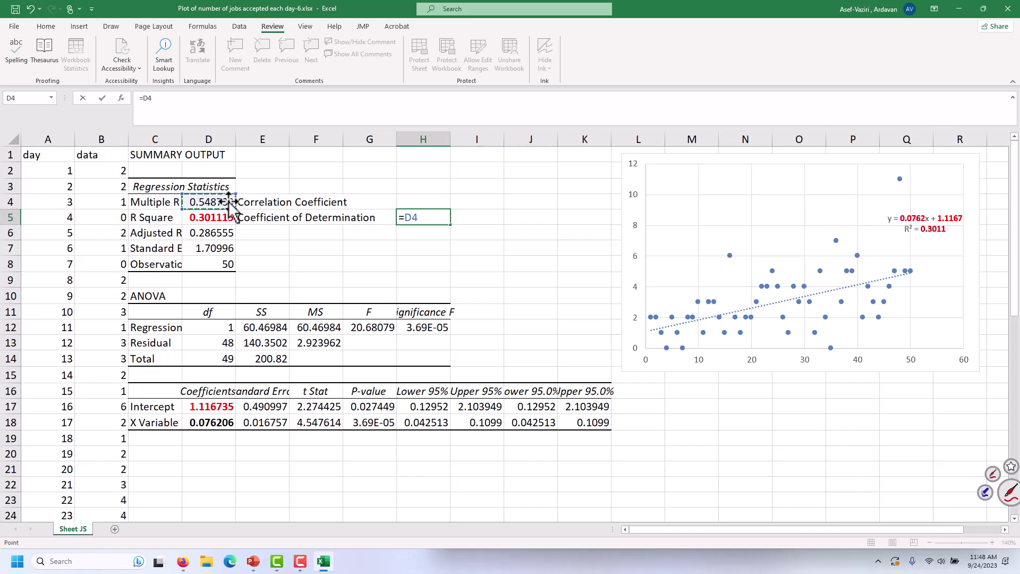
pyautogui.write('^2')
pyautogui.press('Return')
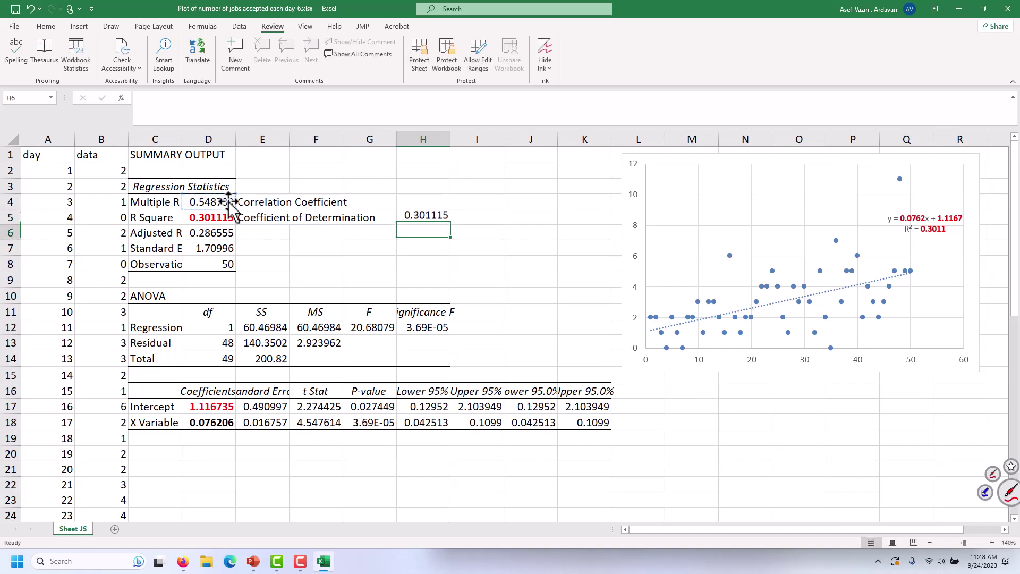
# Enter =SQRT(D5) in H4 as the correlation coefficient
pyautogui.click(406, 202)
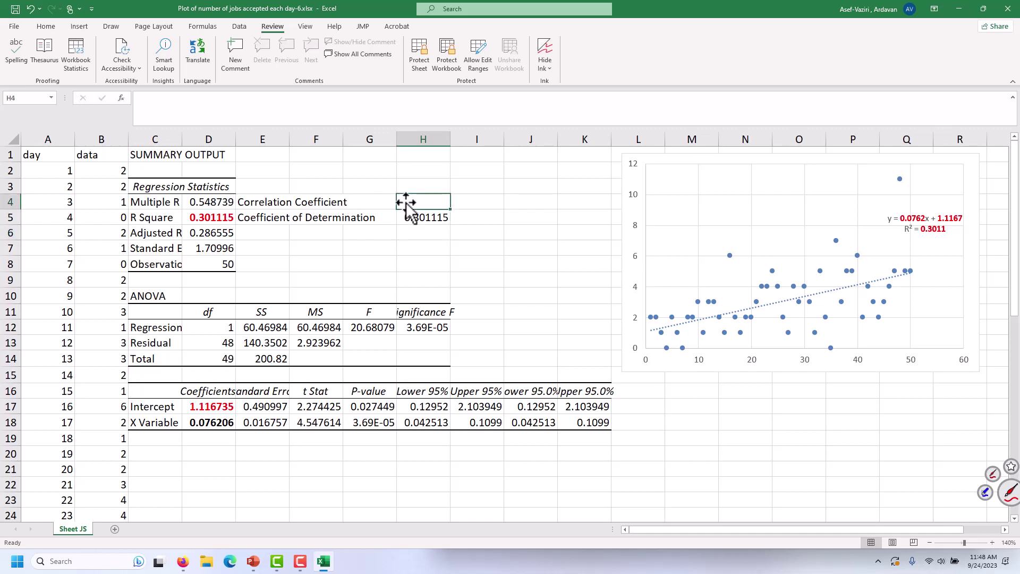
pyautogui.write('=s')
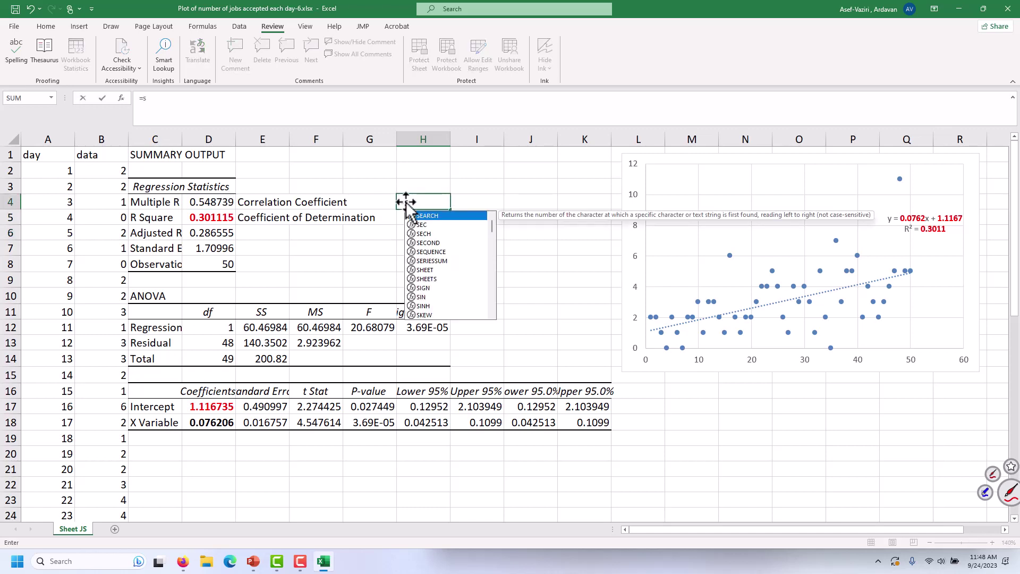
pyautogui.write('qrt(')
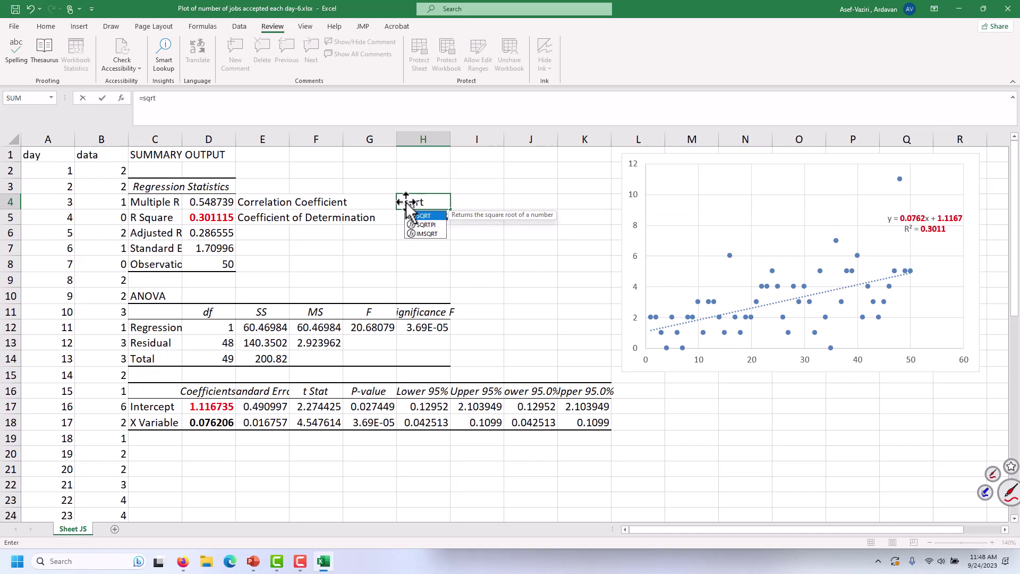
pyautogui.click(213, 217)
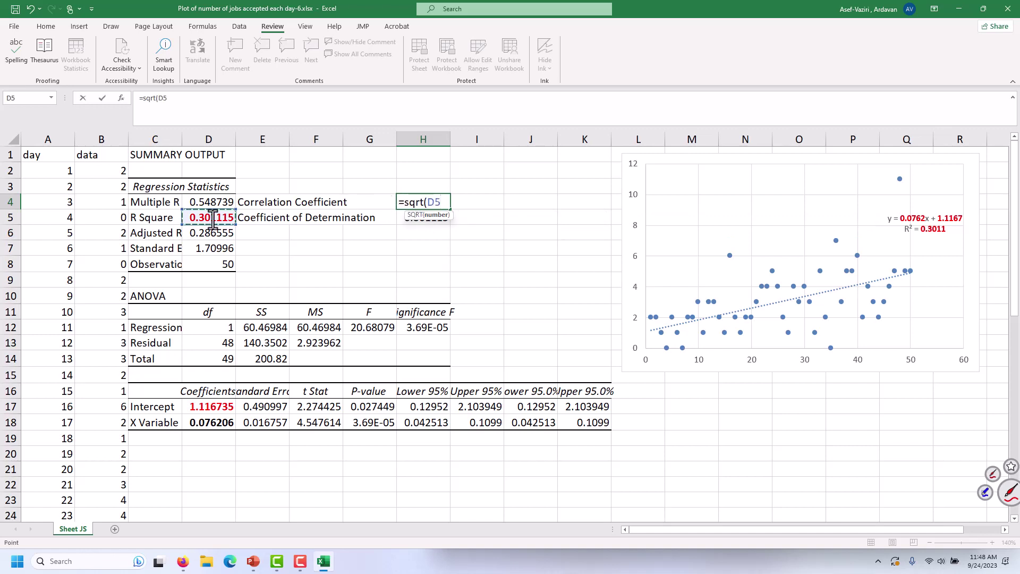
pyautogui.press('Return')
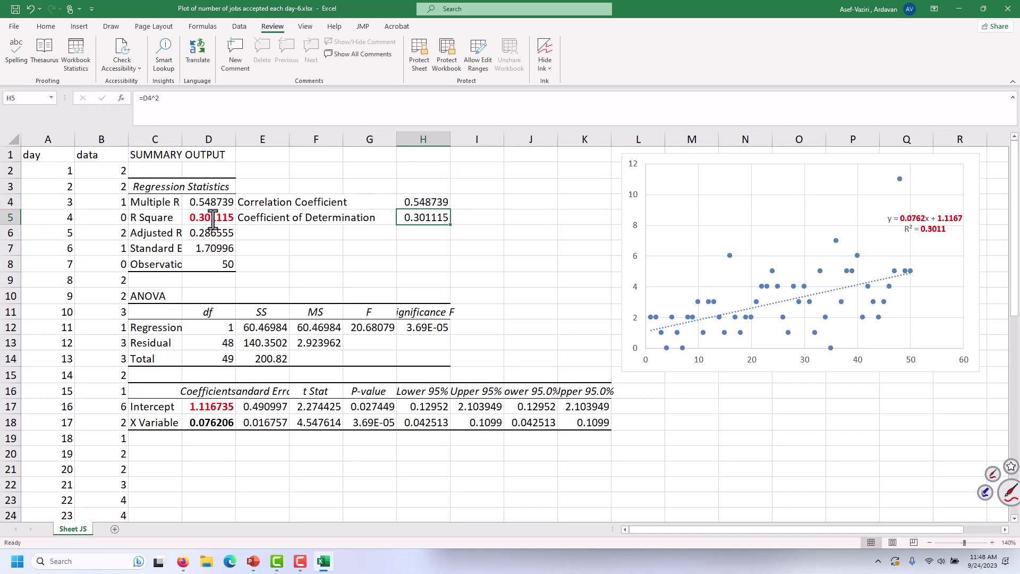
# Color the slope value in D18 red with the Font Color shortcut
pyautogui.click(431, 201)
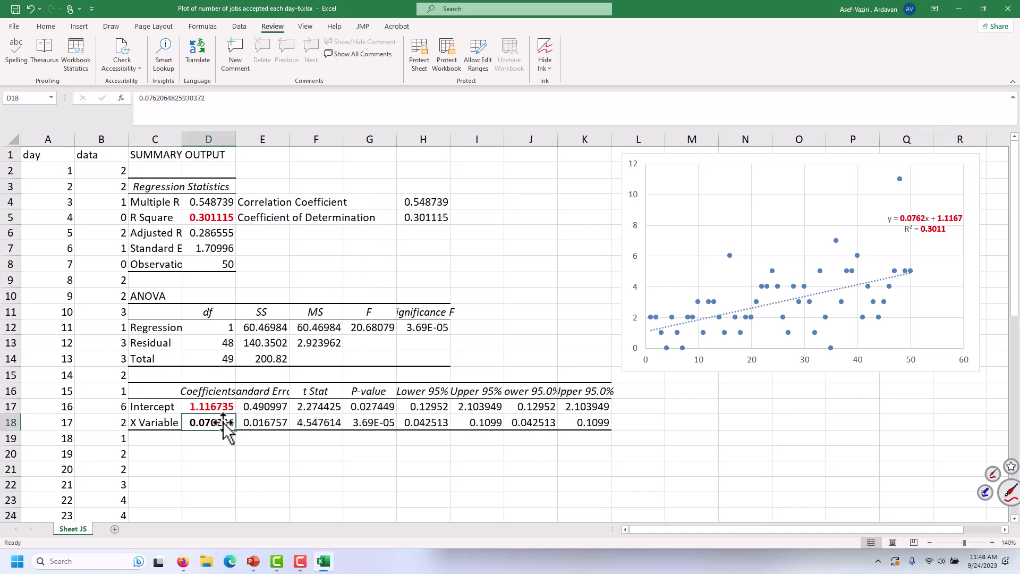
pyautogui.hotkey('alt', 'h')
pyautogui.press('f')
pyautogui.press('c')
pyautogui.press('Return')
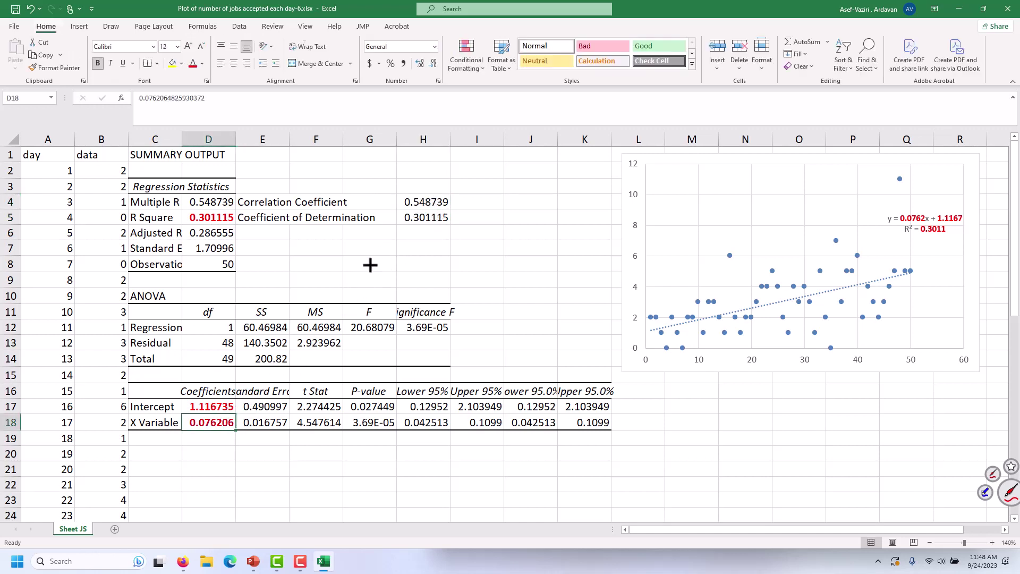
# Change H4 to =SIGN(D18)*SQRT(D5), giving 0.548739
pyautogui.click(427, 201)
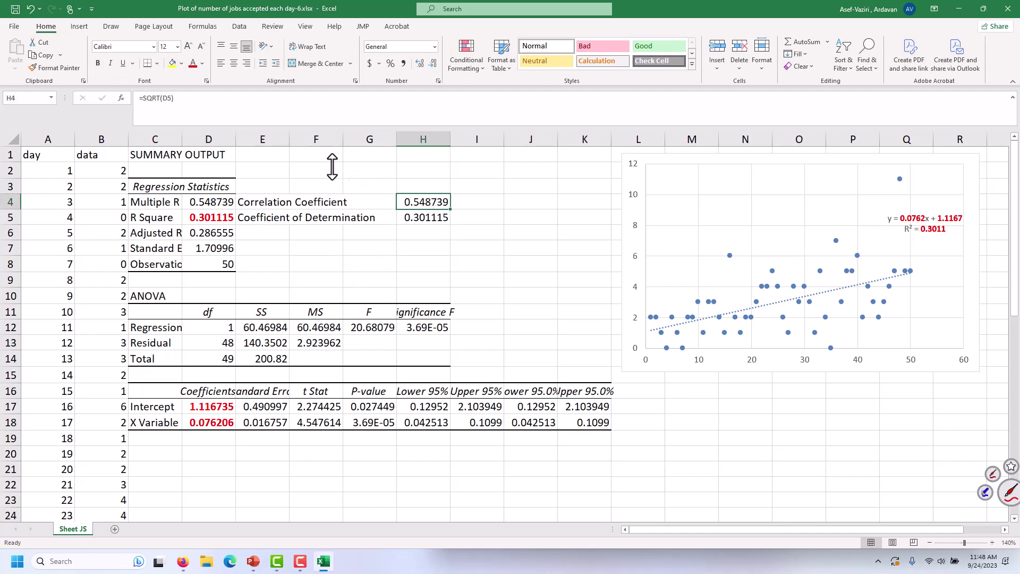
pyautogui.click(143, 97)
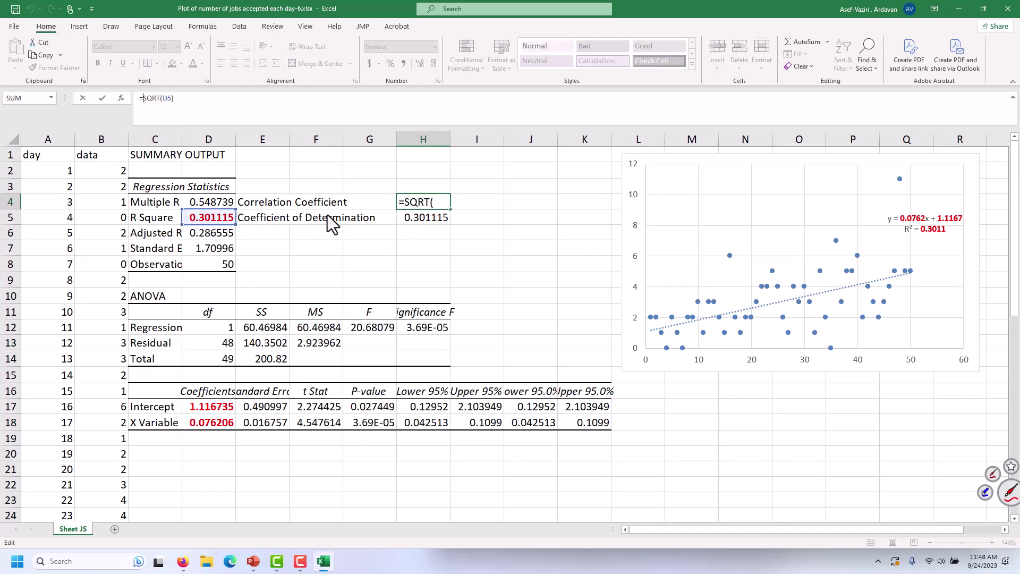
pyautogui.write('sign')
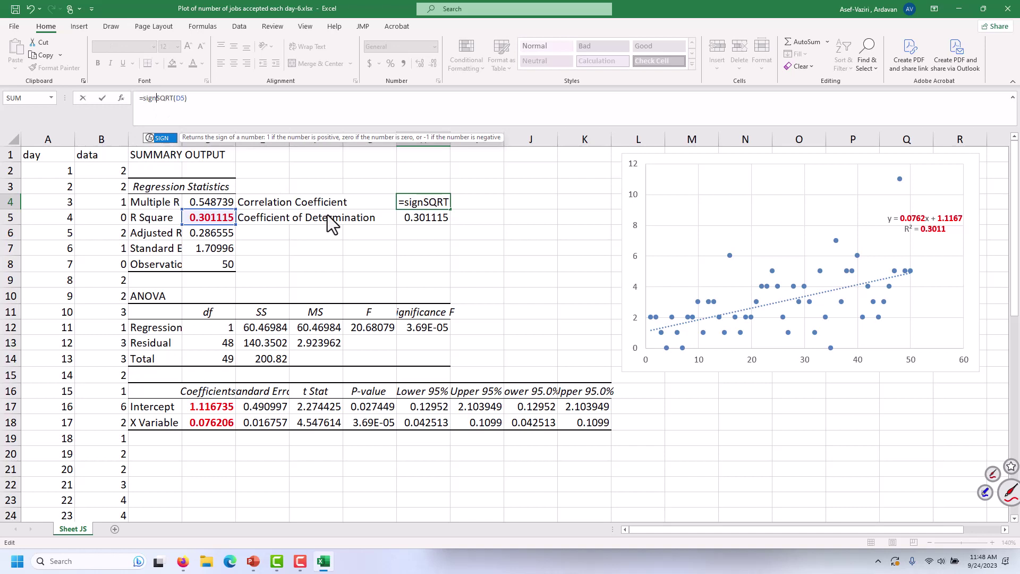
pyautogui.write('(')
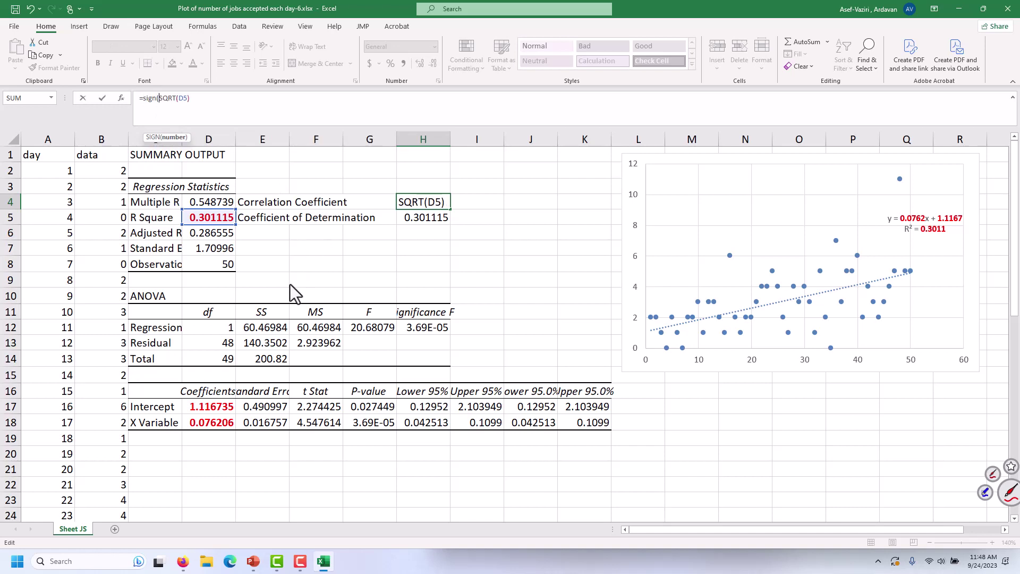
pyautogui.click(213, 427)
pyautogui.write(')*')
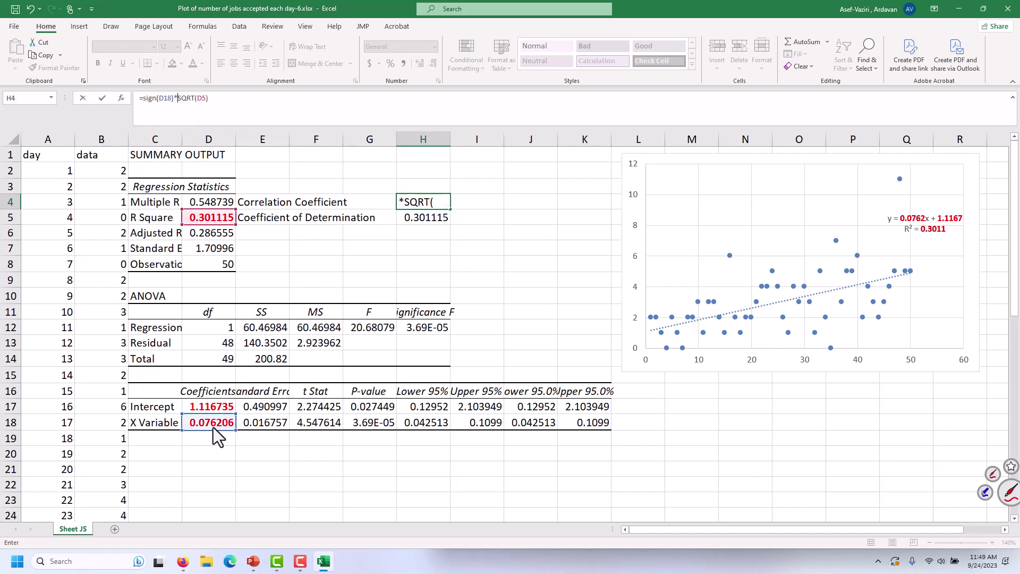
pyautogui.press('Return')
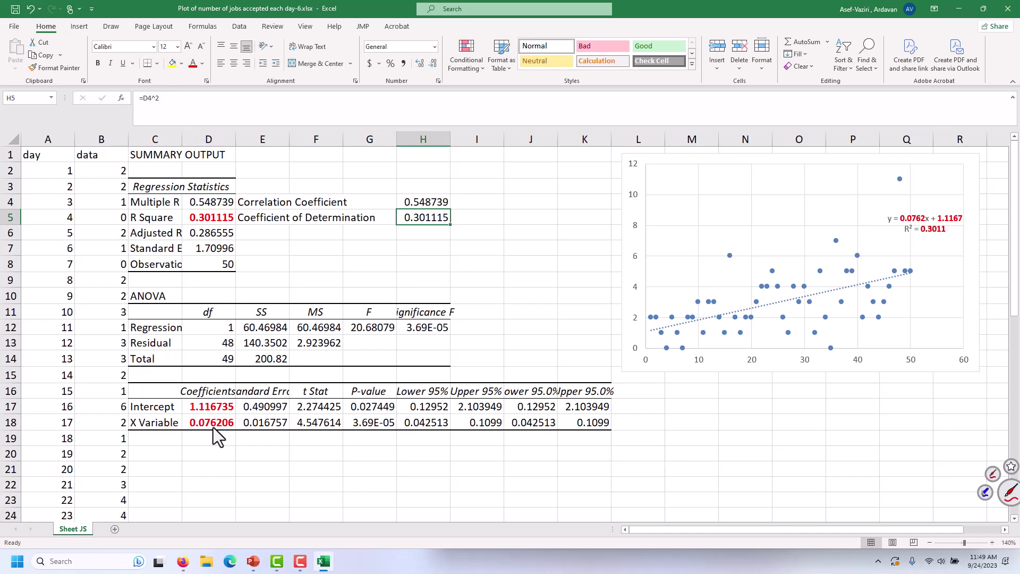
# Enter =CORREL(B2:B51,A2:A51) in I4, returning 0.548739
pyautogui.click(471, 199)
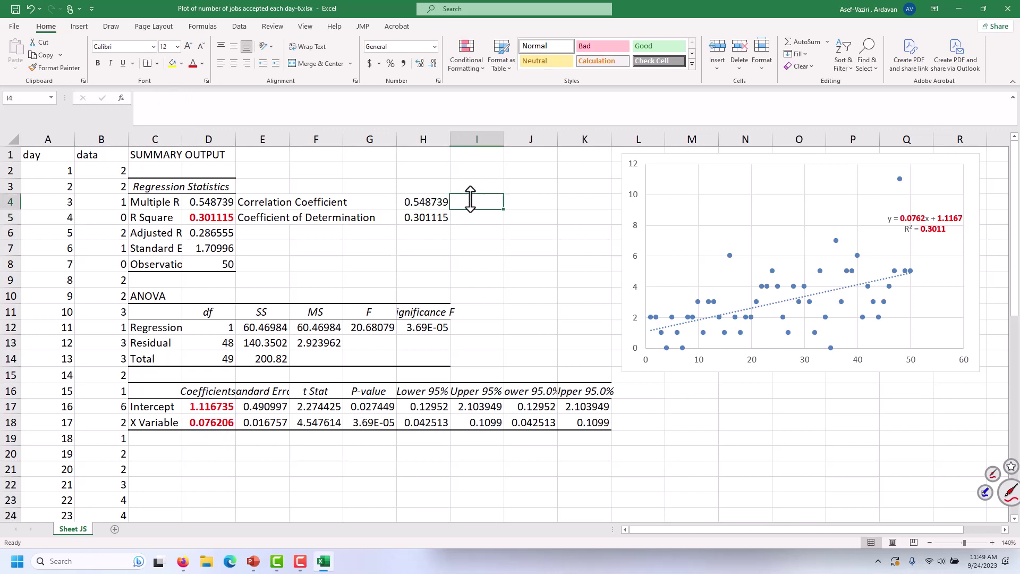
pyautogui.write('=')
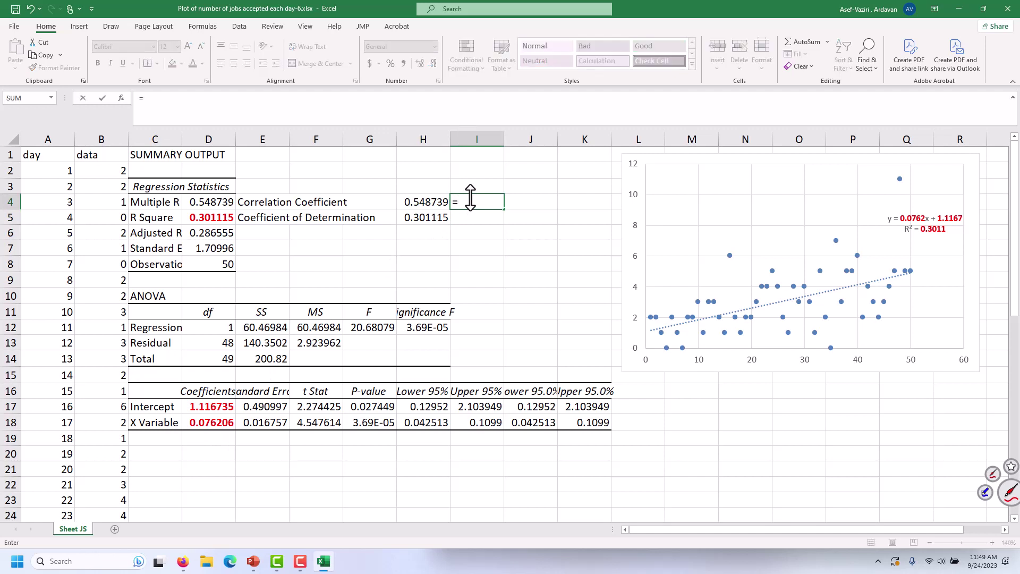
pyautogui.write('corre')
pyautogui.press('Tab')
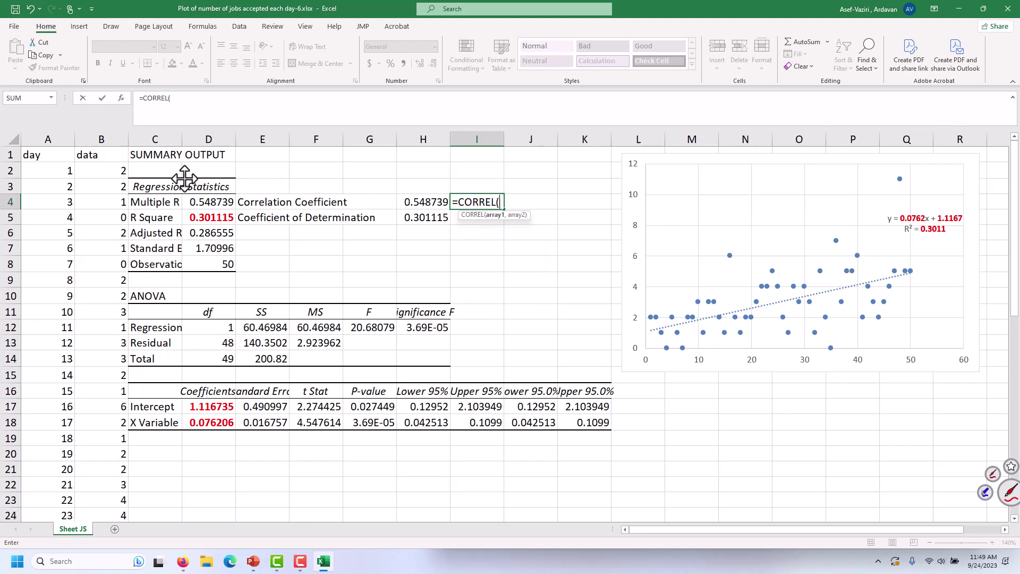
pyautogui.click(113, 169)
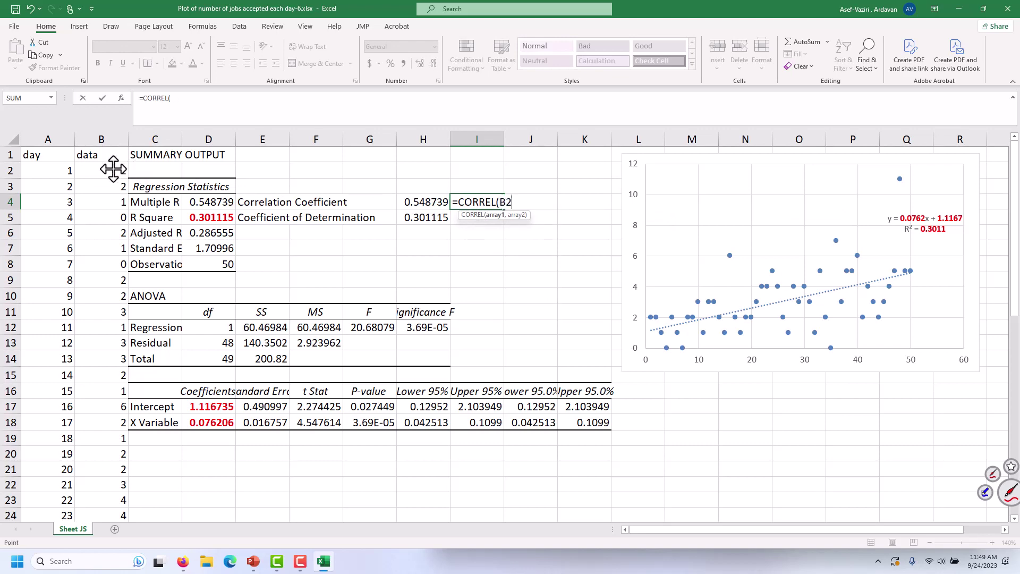
pyautogui.hotkey('ctrl', 'shift', 'Down')
pyautogui.write(',')
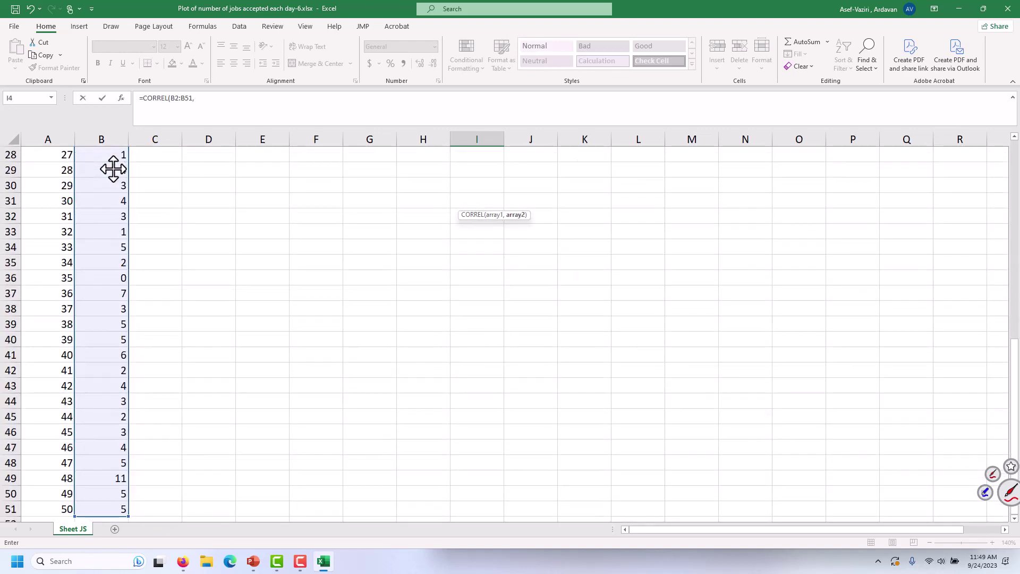
pyautogui.hotkey('ctrl', 'Home')
pyautogui.press('Down')
pyautogui.hotkey('ctrl', 'shift', 'Down')
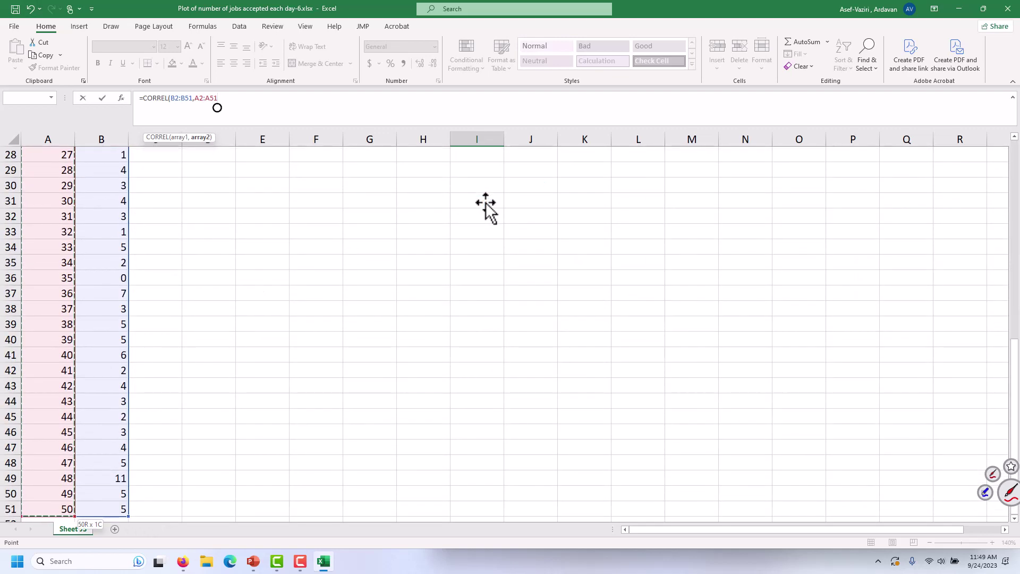
pyautogui.hotkey('ctrl', 'Return')
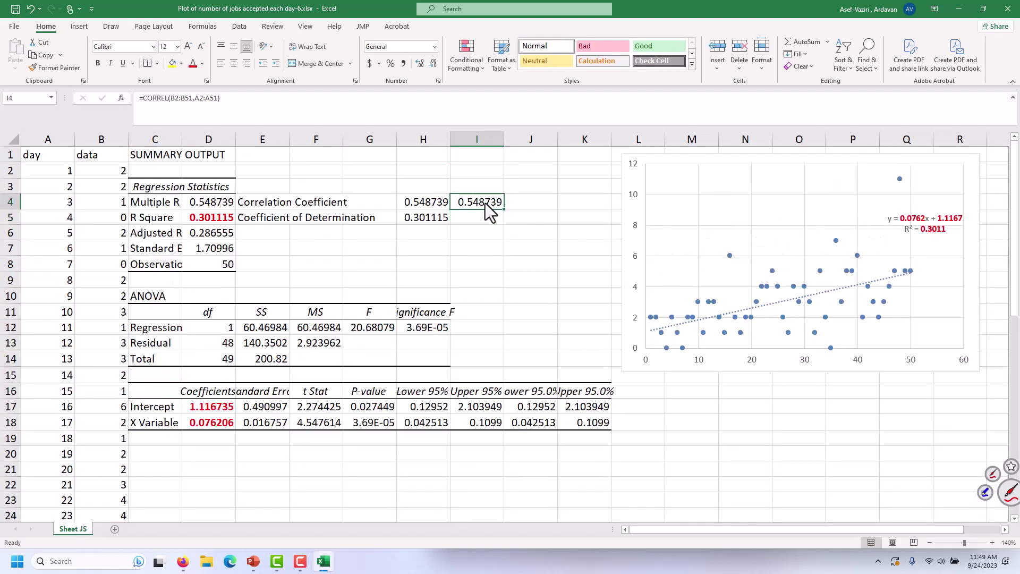
# Enter a formula in I5 based on I4 to get 0.301115
pyautogui.click(483, 221)
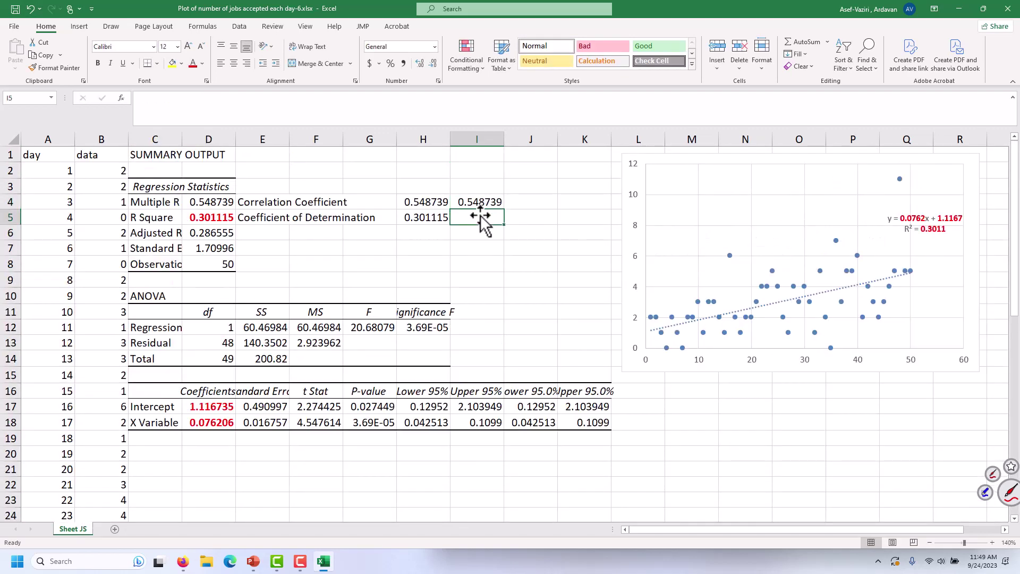
pyautogui.write('=')
pyautogui.click(476, 201)
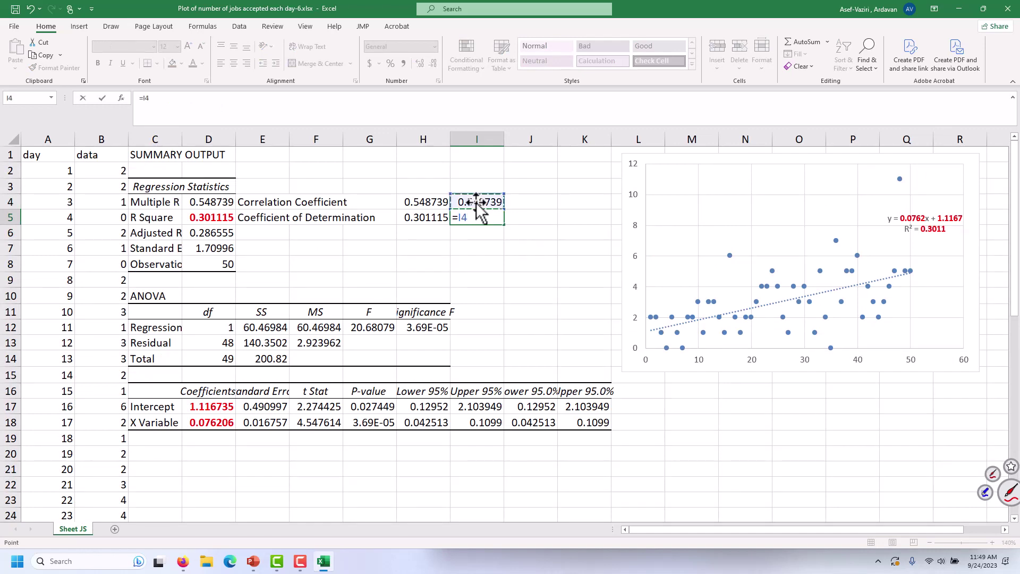
pyautogui.press('Return')
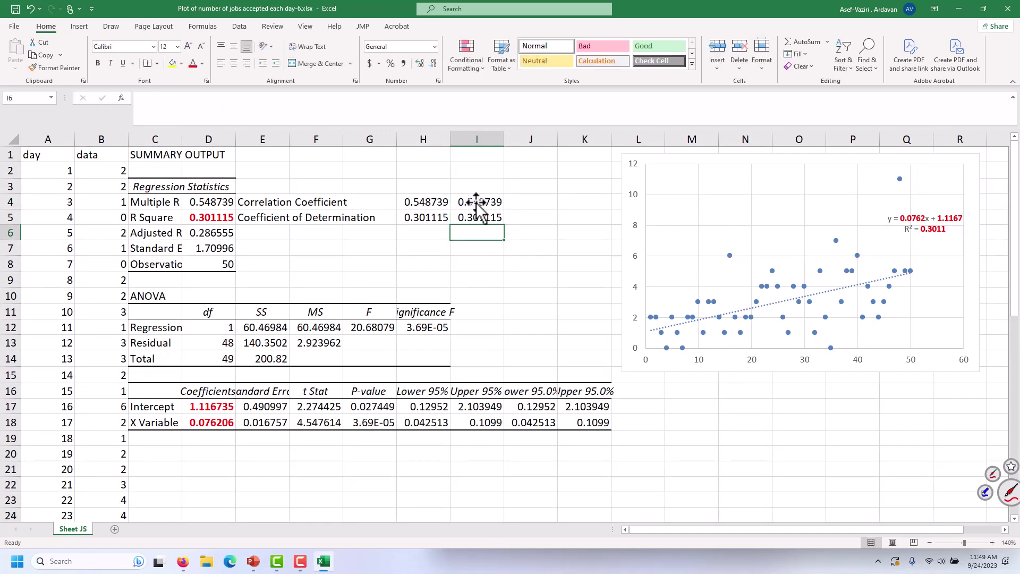
# Circle the two labels and ink the ranges 0 to 1 in red and -1 to +1 in blue
pyautogui.moveTo(372, 206); pyautogui.dragTo(385, 222)
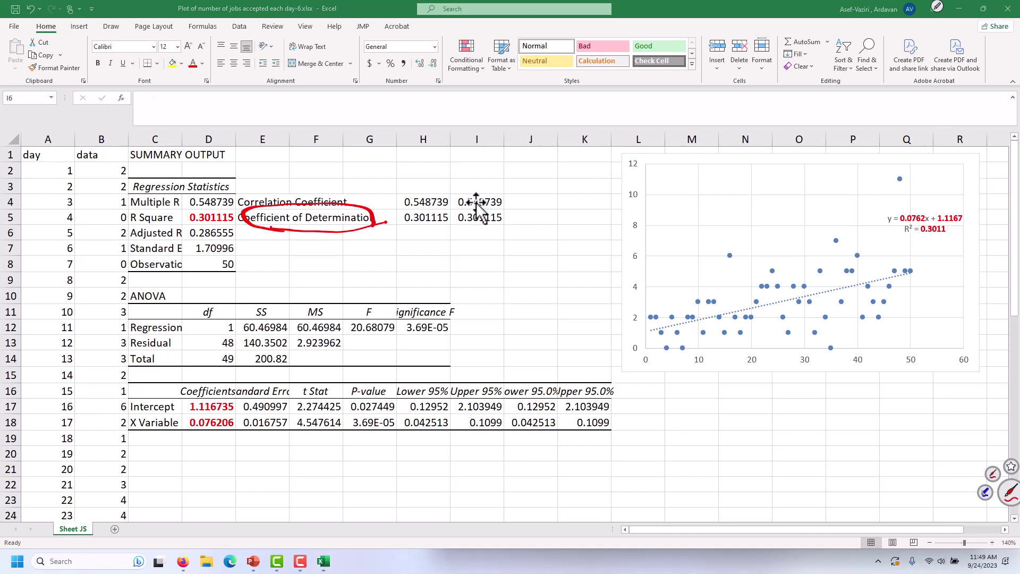
pyautogui.moveTo(123, 214); pyautogui.dragTo(184, 213)
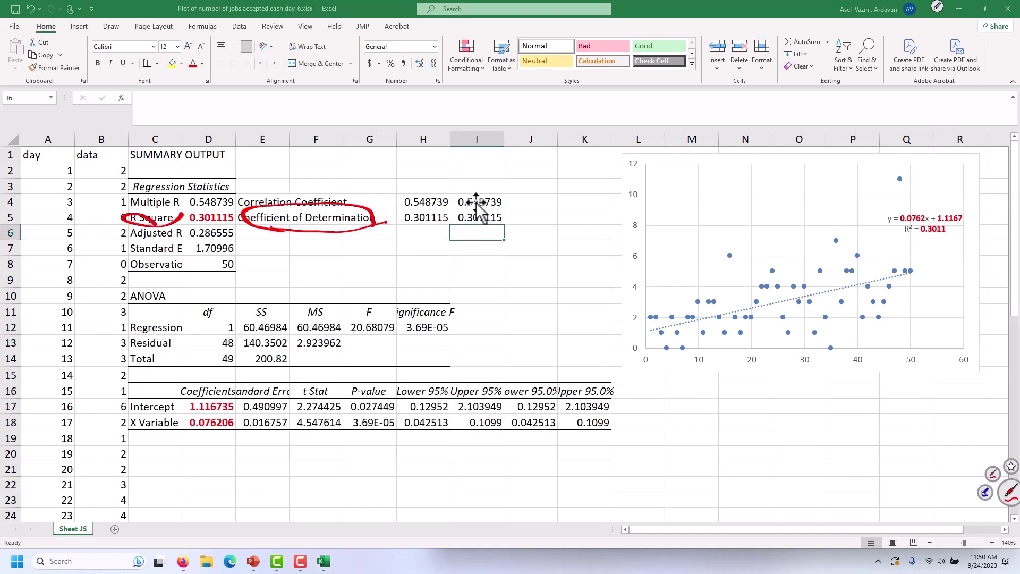
pyautogui.moveTo(709, 399)
pyautogui.mouseDown()
pyautogui.moveTo(699, 420)
pyautogui.moveTo(710, 400)
pyautogui.moveTo(779, 411)
pyautogui.mouseUp()
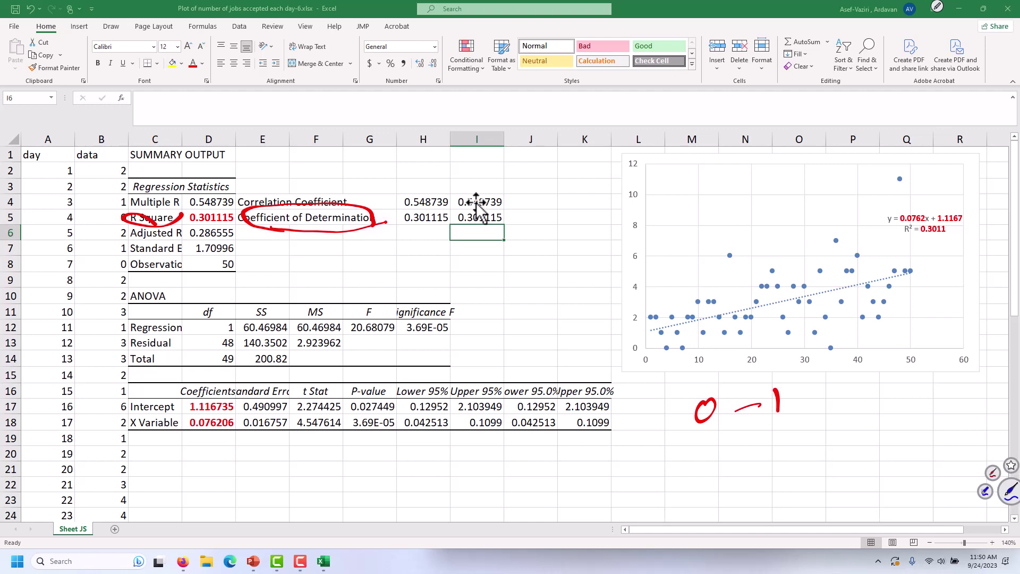
pyautogui.moveTo(366, 197)
pyautogui.mouseDown()
pyautogui.moveTo(352, 206)
pyautogui.moveTo(364, 200)
pyautogui.mouseUp()
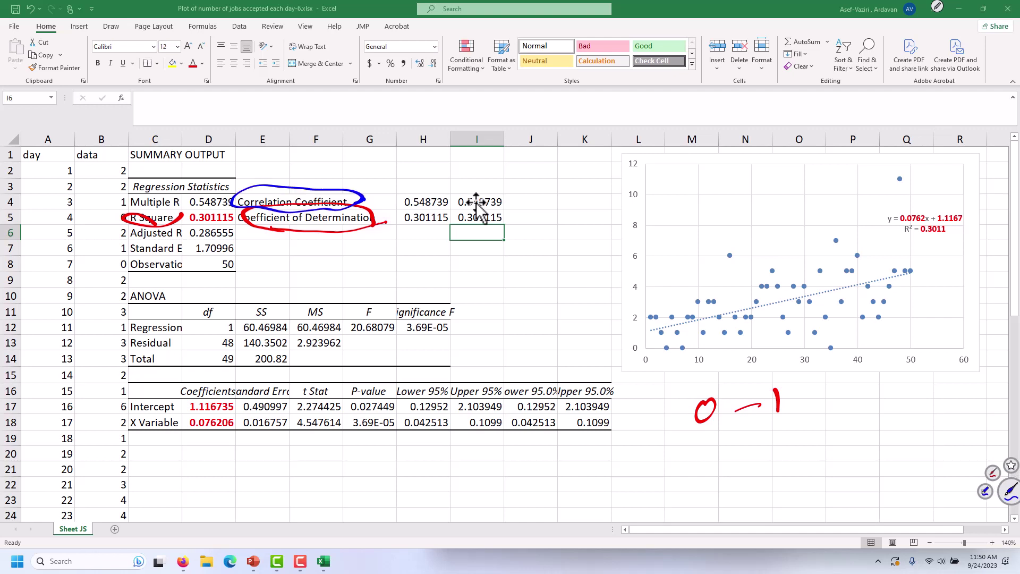
pyautogui.moveTo(677, 455)
pyautogui.mouseDown()
pyautogui.moveTo(704, 451)
pyautogui.moveTo(702, 461)
pyautogui.mouseUp()
pyautogui.moveTo(727, 428)
pyautogui.mouseDown()
pyautogui.moveTo(742, 450)
pyautogui.moveTo(729, 458)
pyautogui.mouseUp()
pyautogui.moveTo(715, 441)
pyautogui.mouseDown()
pyautogui.moveTo(782, 437)
pyautogui.moveTo(769, 457)
pyautogui.mouseUp()
pyautogui.moveTo(800, 425); pyautogui.dragTo(799, 449)
pyautogui.click(992, 472)
pyautogui.moveTo(728, 384)
pyautogui.mouseDown()
pyautogui.moveTo(723, 419)
pyautogui.moveTo(735, 383)
pyautogui.moveTo(743, 418)
pyautogui.mouseUp()
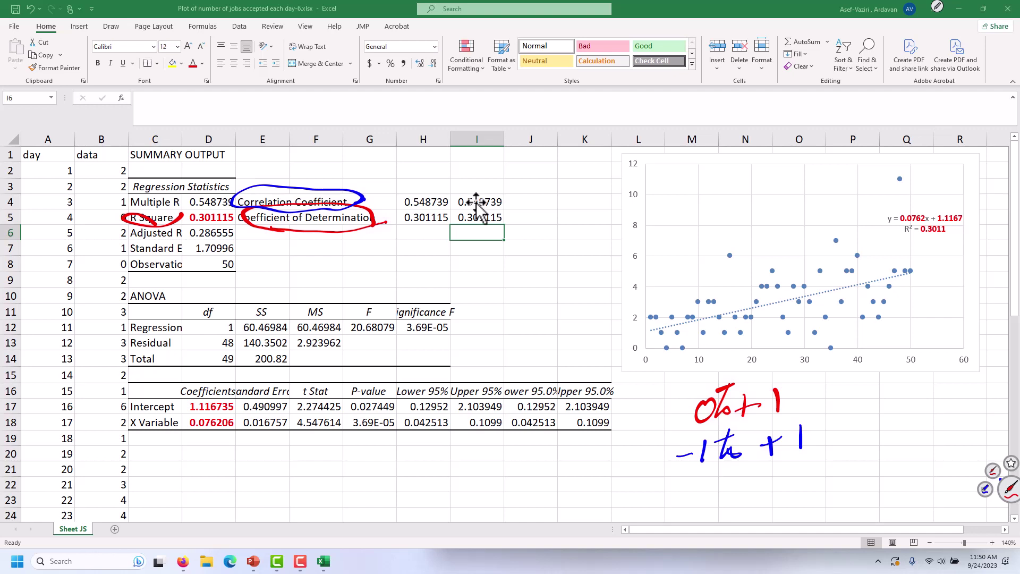
# Draw arrows linking 0 to 1 to R Square and -1 to +1 to Correlation Coefficient
pyautogui.moveTo(785, 396)
pyautogui.mouseDown()
pyautogui.moveTo(797, 396)
pyautogui.moveTo(559, 290)
pyautogui.moveTo(394, 232)
pyautogui.moveTo(409, 260)
pyautogui.moveTo(435, 239)
pyautogui.mouseUp()
pyautogui.click(985, 488)
pyautogui.moveTo(821, 435)
pyautogui.mouseDown()
pyautogui.moveTo(879, 260)
pyautogui.moveTo(382, 173)
pyautogui.moveTo(403, 200)
pyautogui.mouseUp()
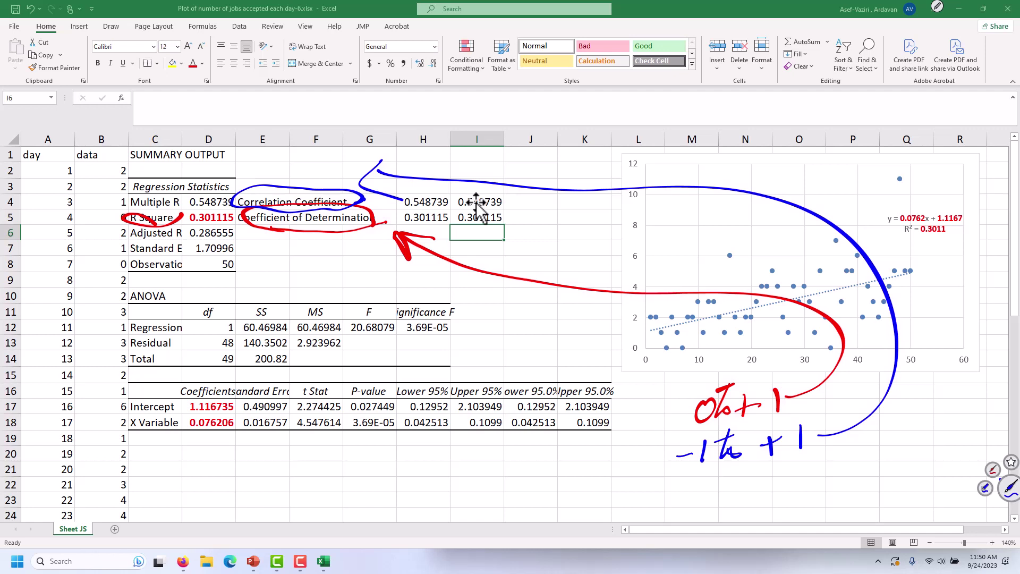
pyautogui.click(992, 469)
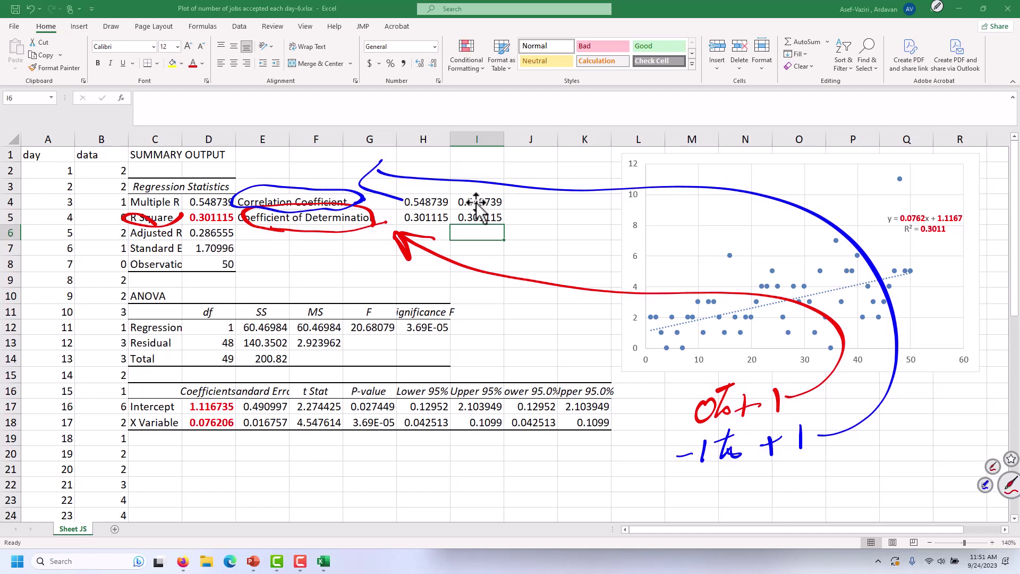
# Draw arrows to example values and write 0.9 in red and -.99 in blue
pyautogui.moveTo(685, 419); pyautogui.dragTo(502, 455)
pyautogui.moveTo(524, 438)
pyautogui.mouseDown()
pyautogui.moveTo(504, 451)
pyautogui.moveTo(534, 478)
pyautogui.mouseUp()
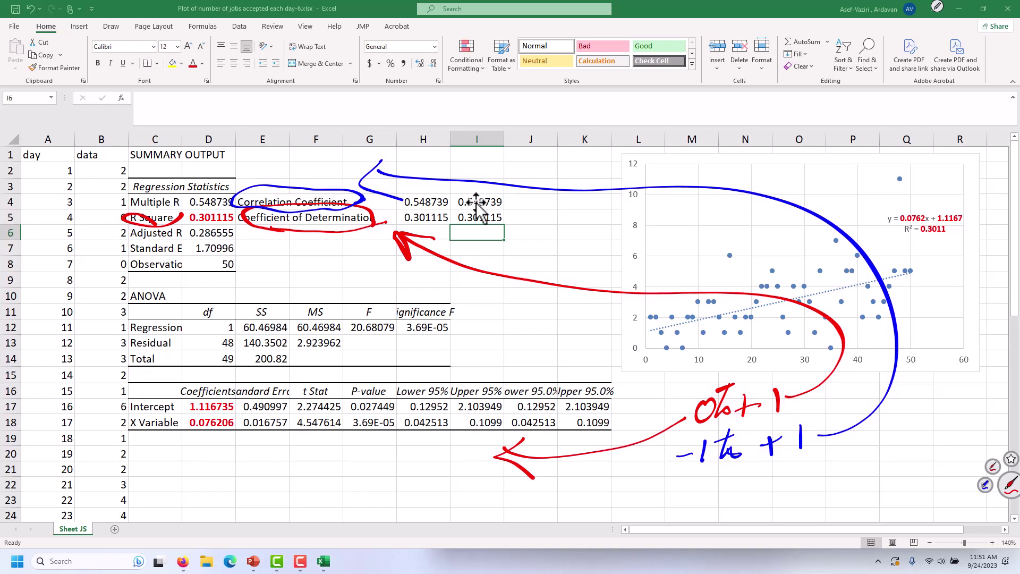
pyautogui.moveTo(369, 437)
pyautogui.mouseDown()
pyautogui.moveTo(348, 470)
pyautogui.moveTo(373, 434)
pyautogui.moveTo(412, 442)
pyautogui.moveTo(409, 474)
pyautogui.mouseUp()
pyautogui.click(985, 484)
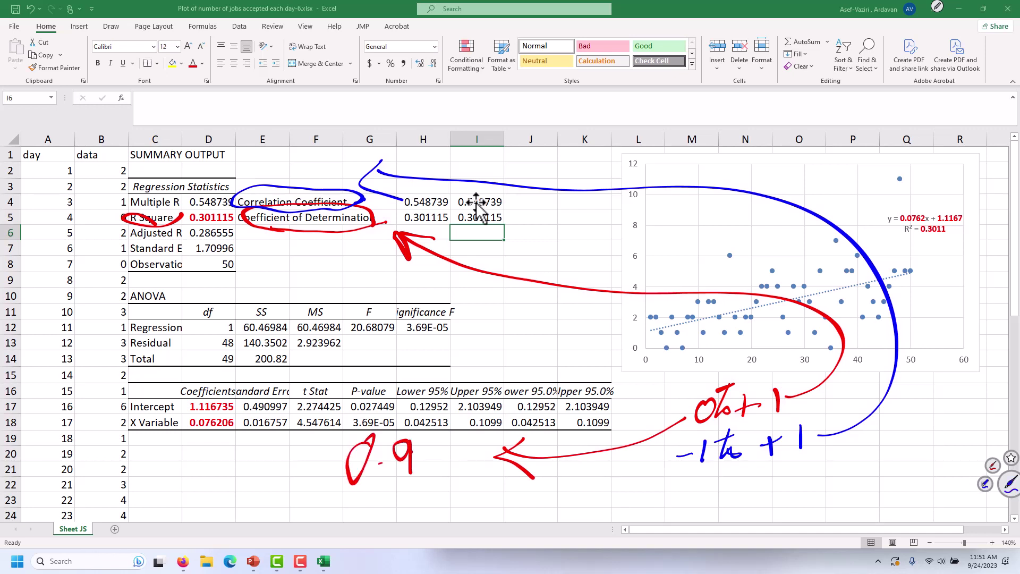
pyautogui.moveTo(668, 467)
pyautogui.mouseDown()
pyautogui.moveTo(518, 502)
pyautogui.moveTo(526, 509)
pyautogui.mouseUp()
pyautogui.moveTo(319, 502)
pyautogui.mouseDown()
pyautogui.moveTo(382, 494)
pyautogui.moveTo(381, 514)
pyautogui.moveTo(402, 515)
pyautogui.mouseUp()
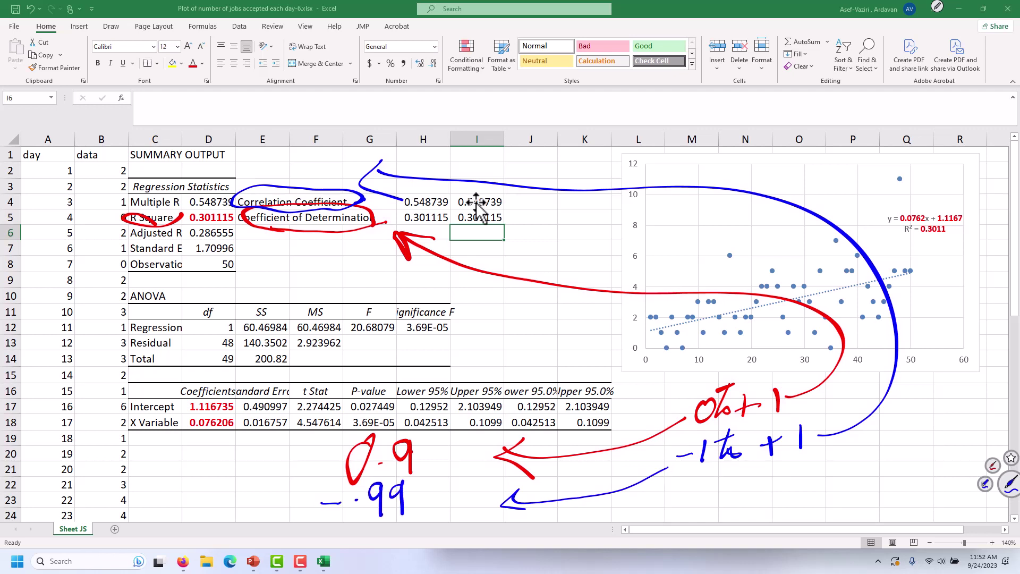
pyautogui.moveTo(434, 495)
pyautogui.mouseDown()
pyautogui.moveTo(325, 528)
pyautogui.moveTo(372, 478)
pyautogui.moveTo(432, 494)
pyautogui.mouseUp()
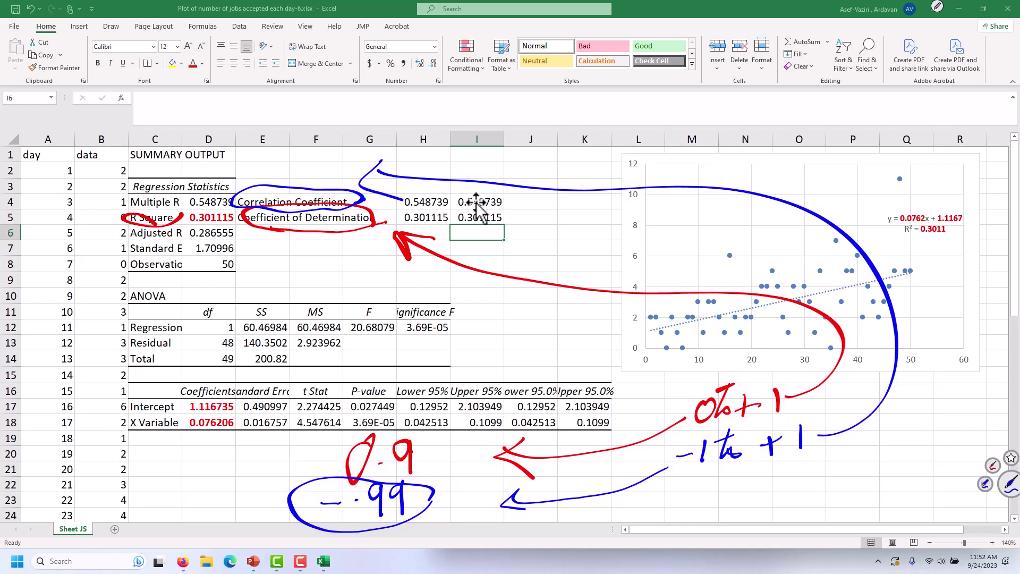
# Clear all ink from the sheet and bold the X Variable P-value in G18
pyautogui.click(936, 8)
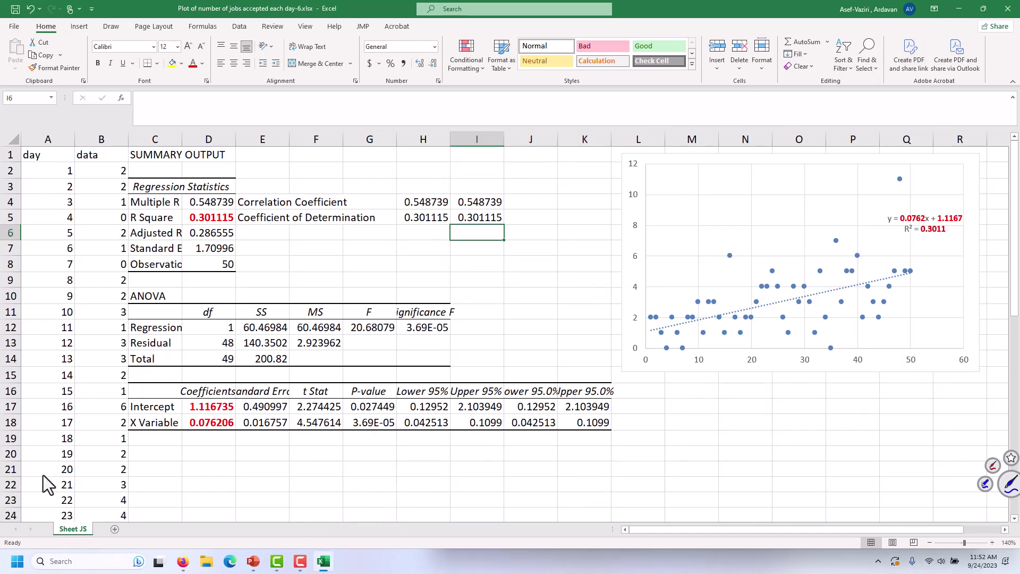
pyautogui.click(378, 423)
pyautogui.hotkey('ctrl', 'y')
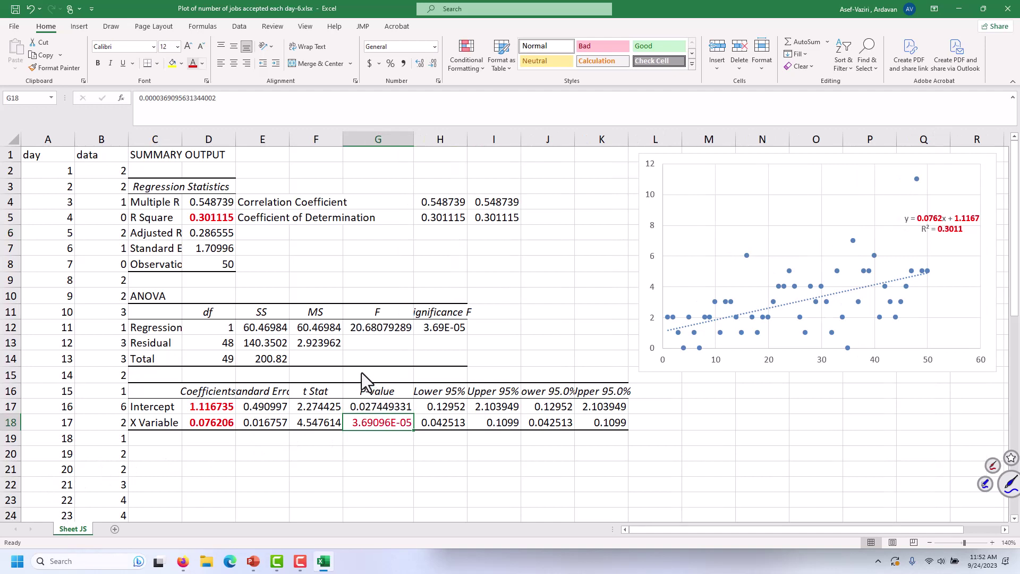
pyautogui.click(97, 63)
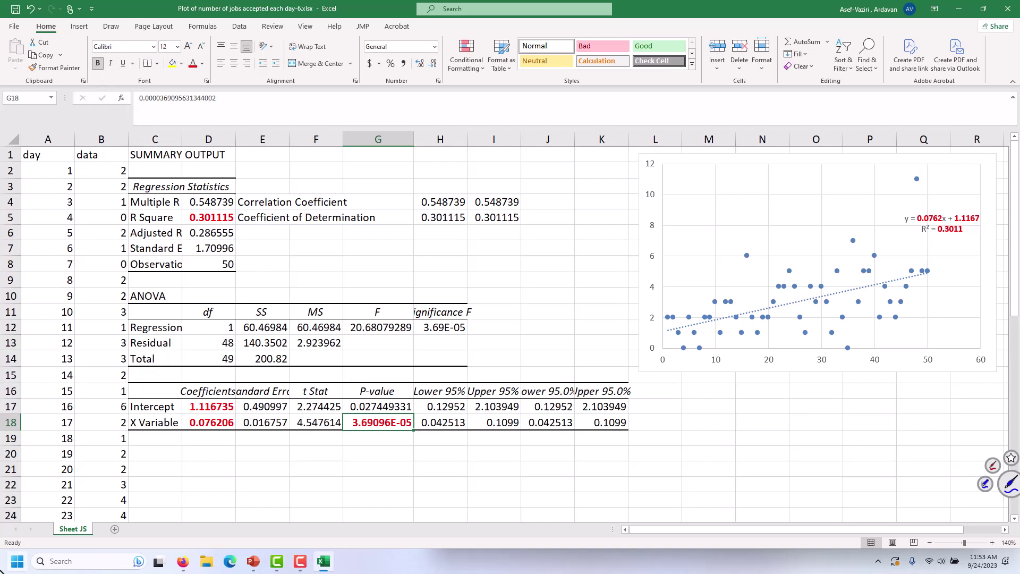
# Handwrite the thresholds ≤0.25 and ≤0.001 in blue ink beside the chart
pyautogui.moveTo(782, 402)
pyautogui.mouseDown()
pyautogui.moveTo(726, 448)
pyautogui.moveTo(770, 466)
pyautogui.mouseUp()
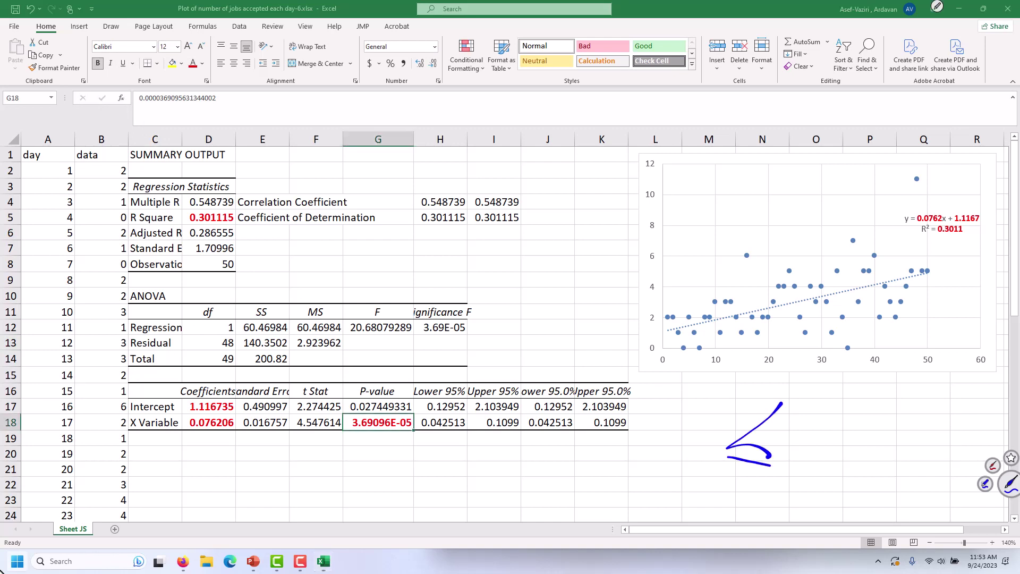
pyautogui.moveTo(793, 425)
pyautogui.mouseDown()
pyautogui.moveTo(809, 404)
pyautogui.moveTo(787, 432)
pyautogui.mouseUp()
pyautogui.click(817, 439)
pyautogui.moveTo(834, 410)
pyautogui.mouseDown()
pyautogui.moveTo(869, 434)
pyautogui.moveTo(827, 449)
pyautogui.moveTo(834, 425)
pyautogui.moveTo(872, 413)
pyautogui.moveTo(883, 433)
pyautogui.mouseUp()
pyautogui.moveTo(886, 400); pyautogui.dragTo(912, 392)
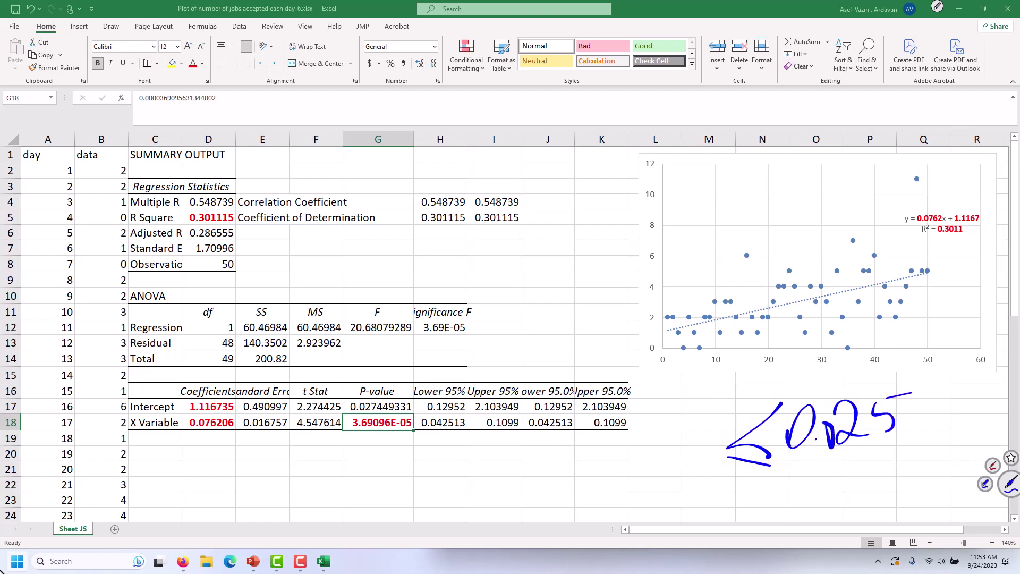
pyautogui.moveTo(770, 476)
pyautogui.mouseDown()
pyautogui.moveTo(729, 494)
pyautogui.moveTo(771, 509)
pyautogui.moveTo(771, 518)
pyautogui.moveTo(801, 485)
pyautogui.moveTo(845, 481)
pyautogui.moveTo(858, 497)
pyautogui.moveTo(849, 478)
pyautogui.moveTo(874, 499)
pyautogui.moveTo(882, 475)
pyautogui.moveTo(920, 501)
pyautogui.mouseUp()
pyautogui.click(825, 498)
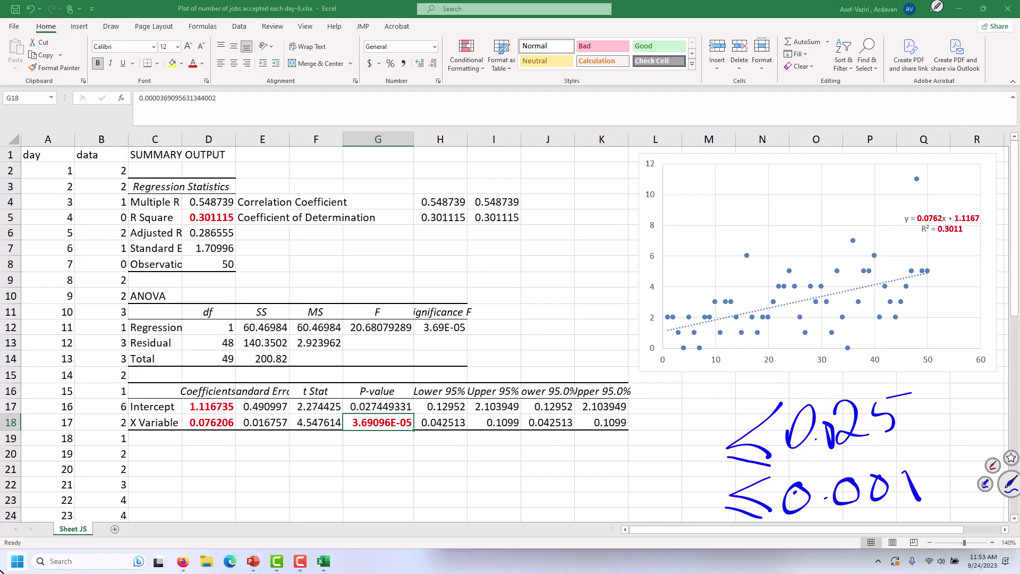
# Circle the P-value in G18 and the R Square value 0.301115
pyautogui.moveTo(423, 418)
pyautogui.mouseDown()
pyautogui.moveTo(337, 432)
pyautogui.moveTo(414, 445)
pyautogui.mouseUp()
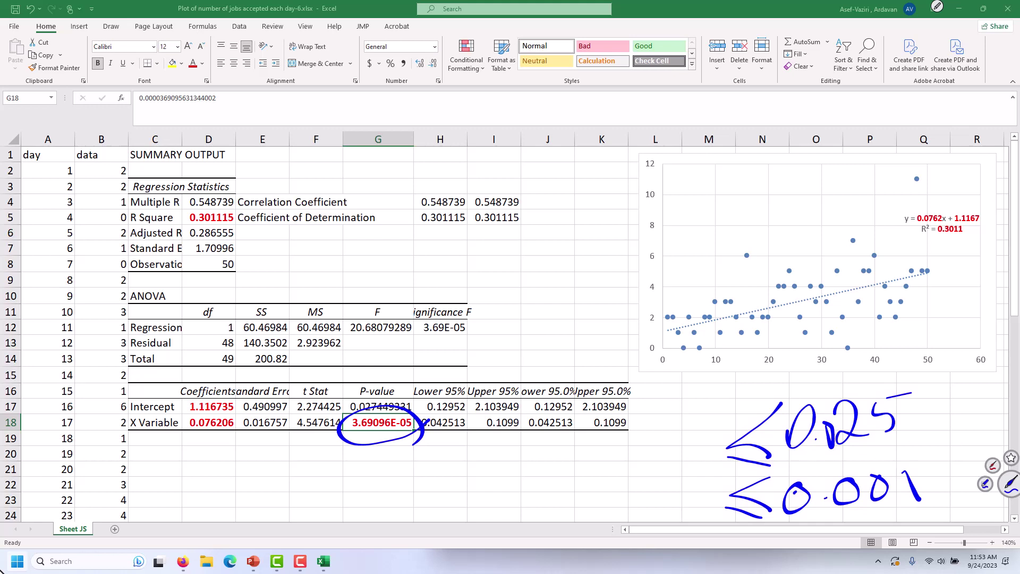
pyautogui.moveTo(243, 217)
pyautogui.mouseDown()
pyautogui.moveTo(170, 229)
pyautogui.moveTo(232, 212)
pyautogui.moveTo(212, 189)
pyautogui.moveTo(249, 198)
pyautogui.moveTo(276, 159)
pyautogui.moveTo(276, 184)
pyautogui.mouseUp()
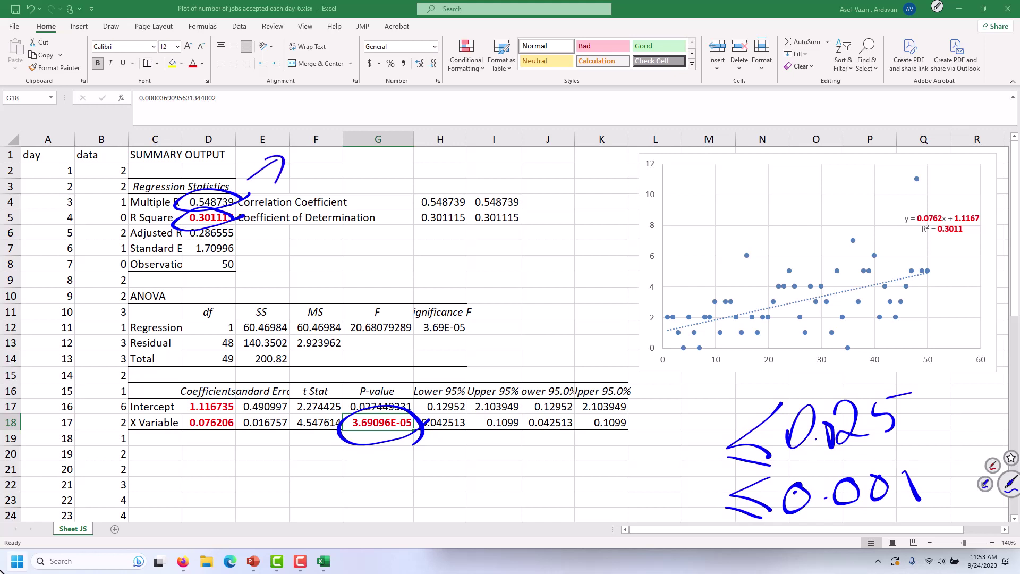
pyautogui.moveTo(323, 560)
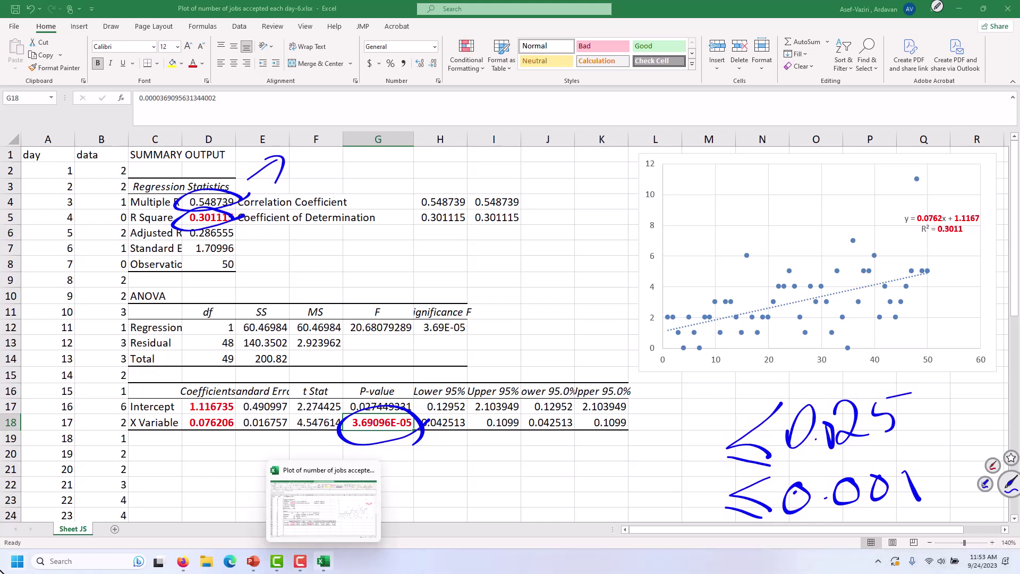
# Erase all ink, test a 300 outlier in B13, then undo it back to 3
pyautogui.click(936, 6)
pyautogui.click(918, 38)
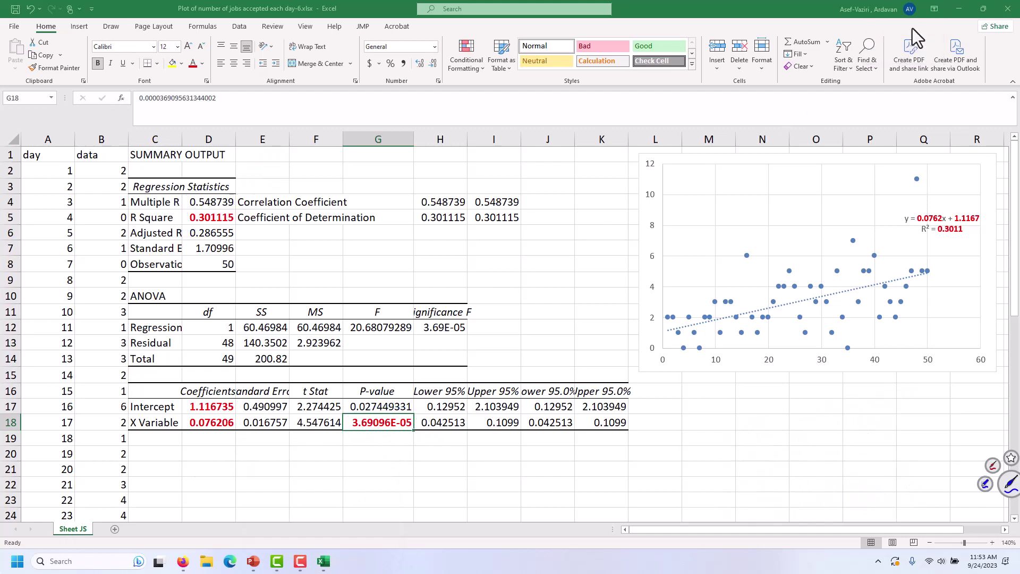
pyautogui.click(117, 341)
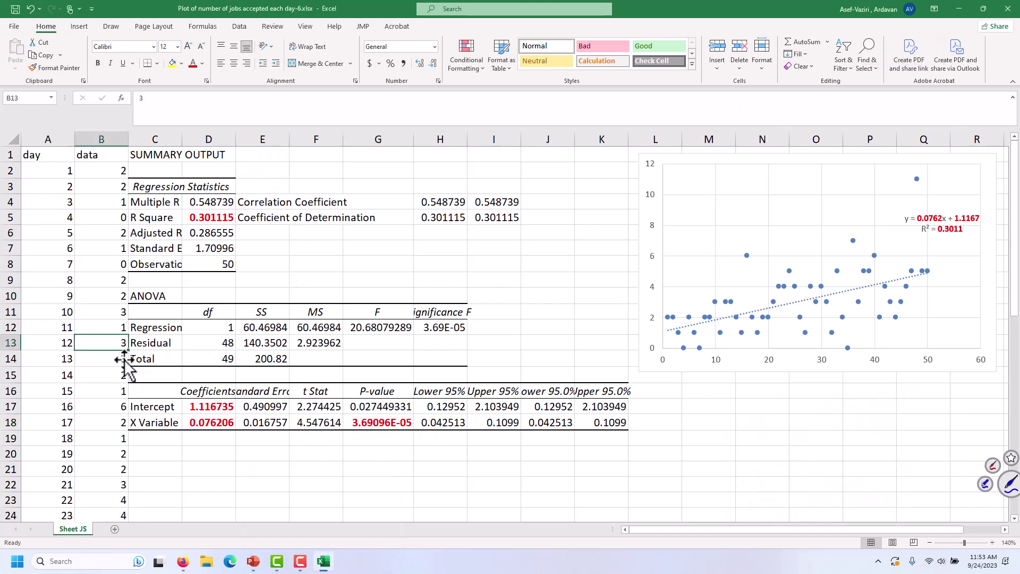
pyautogui.write('300')
pyautogui.press('Return')
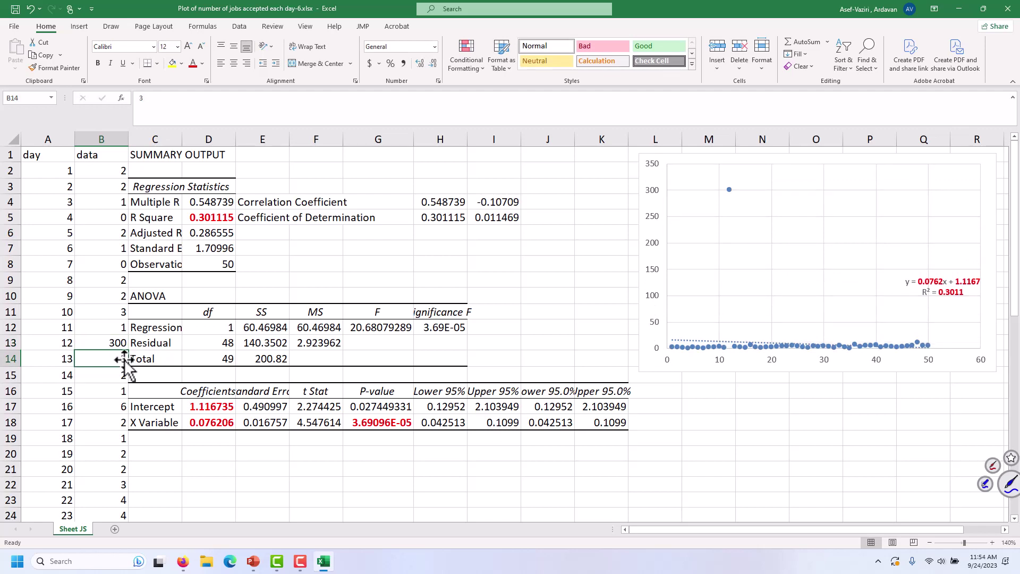
pyautogui.click(30, 9)
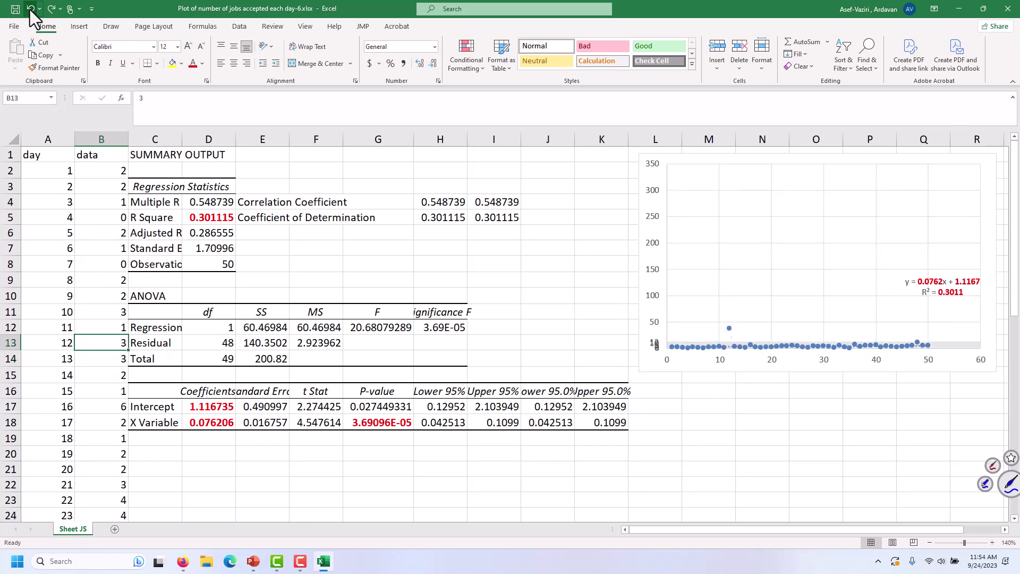
pyautogui.moveTo(166, 157); pyautogui.dragTo(917, 469)
# Delete the regression output contents and the scatter chart
pyautogui.press('Delete')
pyautogui.click(770, 340)
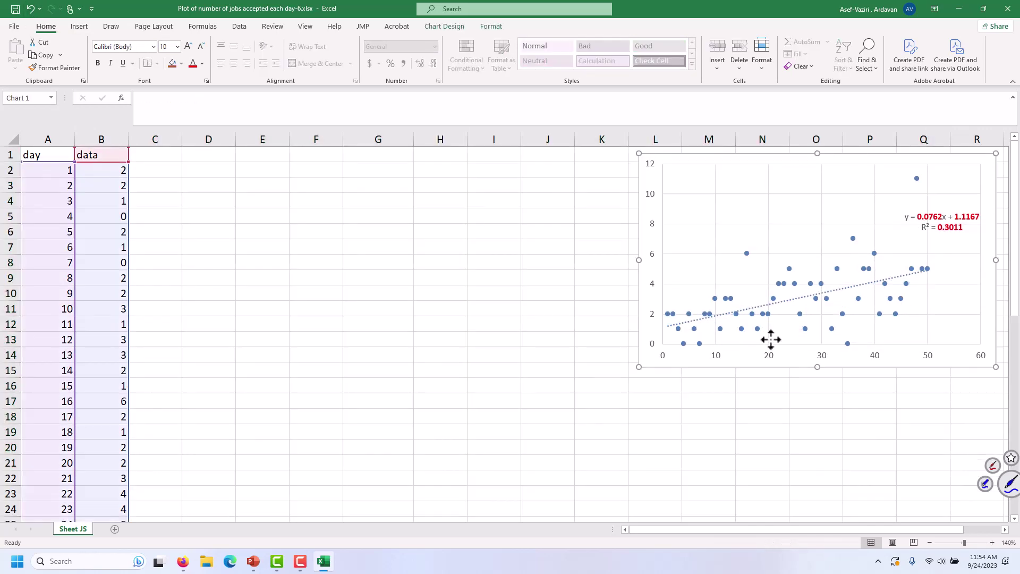
pyautogui.press('Delete')
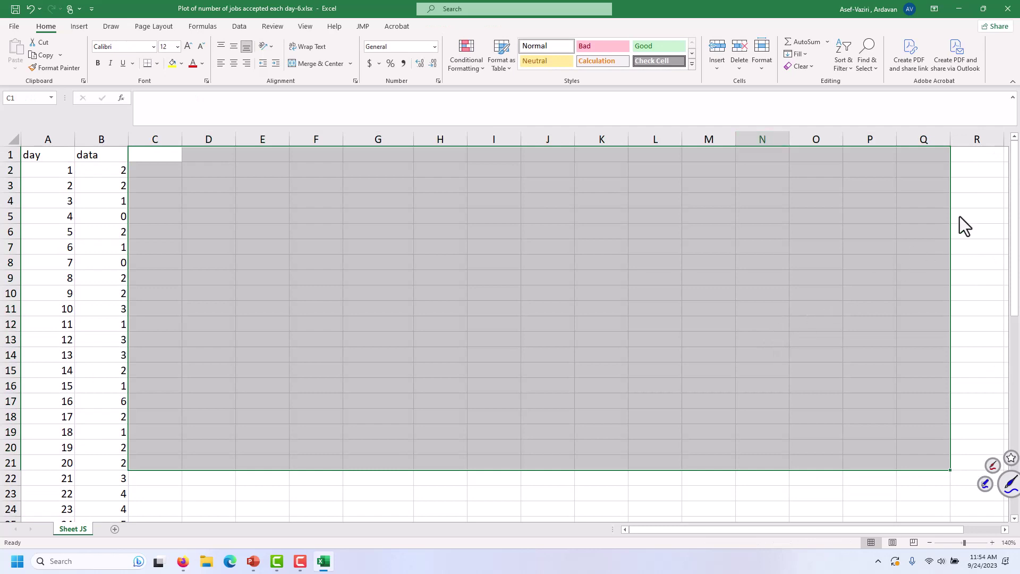
pyautogui.click(959, 215)
# Type the label Intercept in D1
pyautogui.click(212, 155)
pyautogui.write('I')
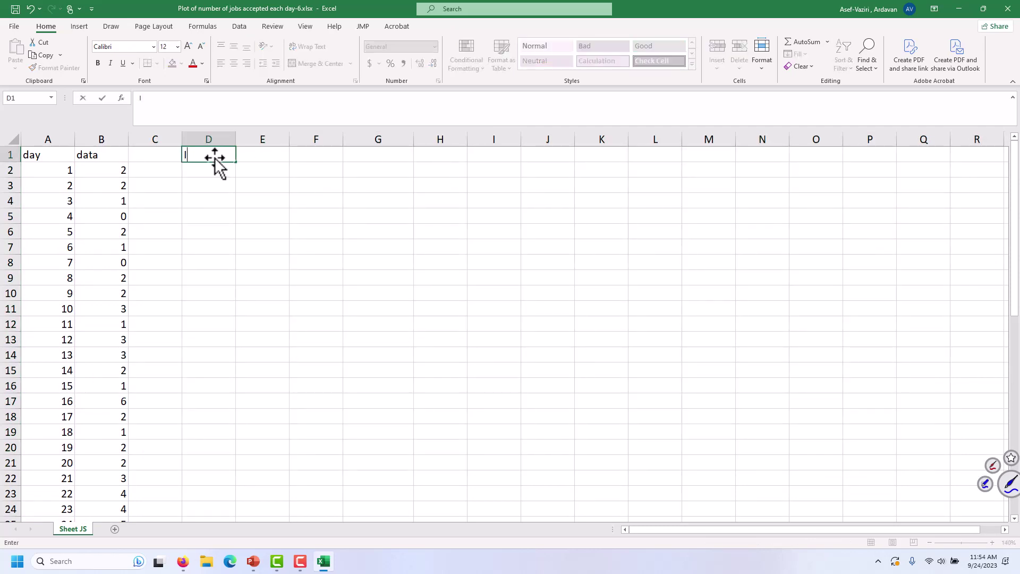
pyautogui.write('ntercept')
pyautogui.press('Tab')
# Enter =INTERCEPT(B2:B51,A2:A51) in E1, returning 1.116735
pyautogui.write('=')
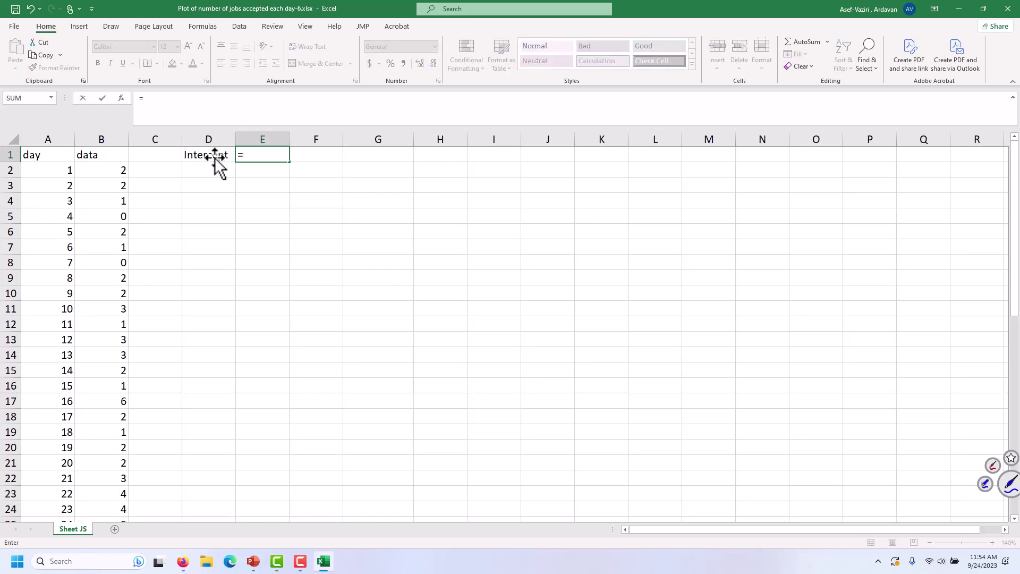
pyautogui.write('inter')
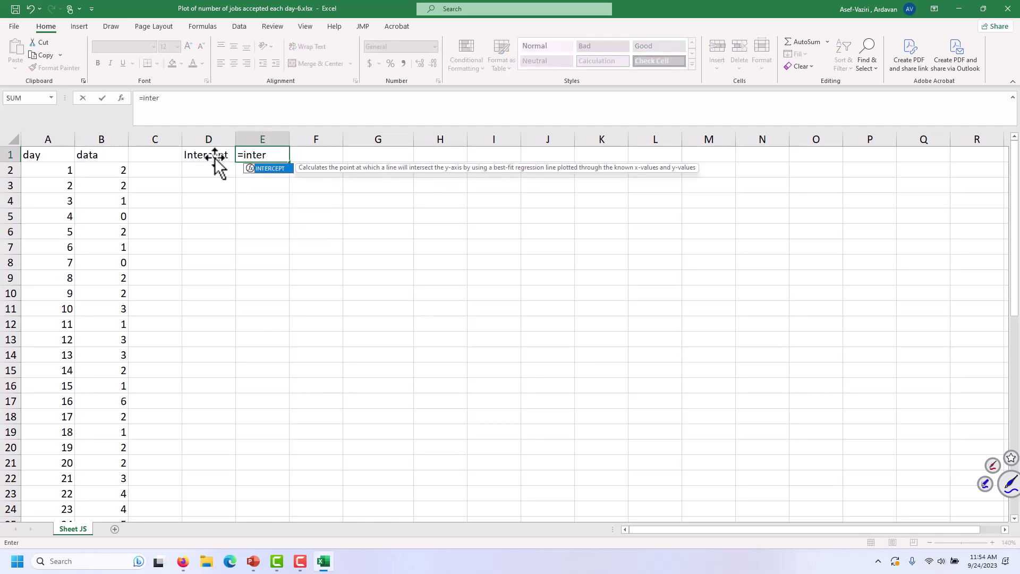
pyautogui.press('Tab')
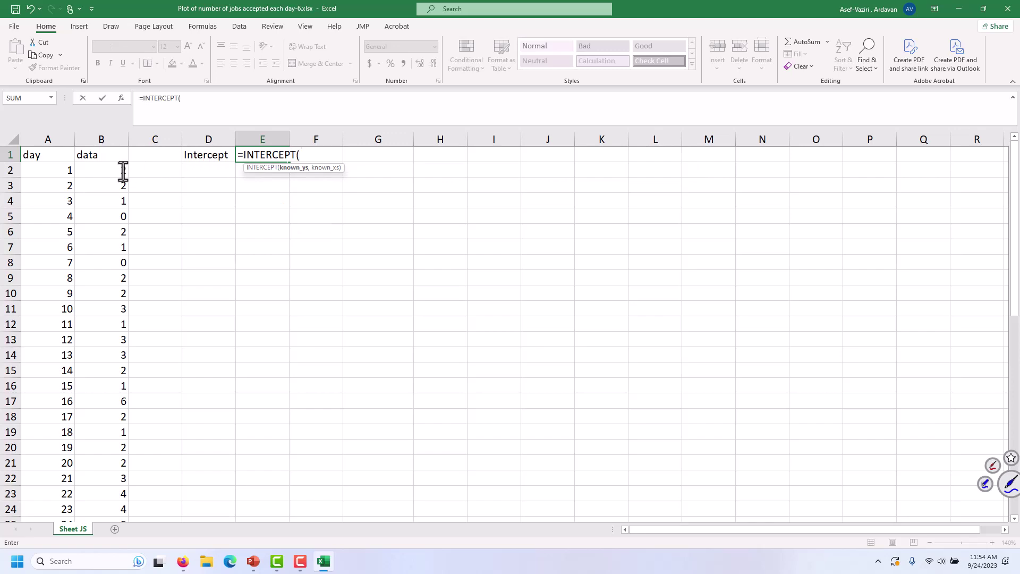
pyautogui.click(111, 171)
pyautogui.hotkey('ctrl', 'shift', 'Down')
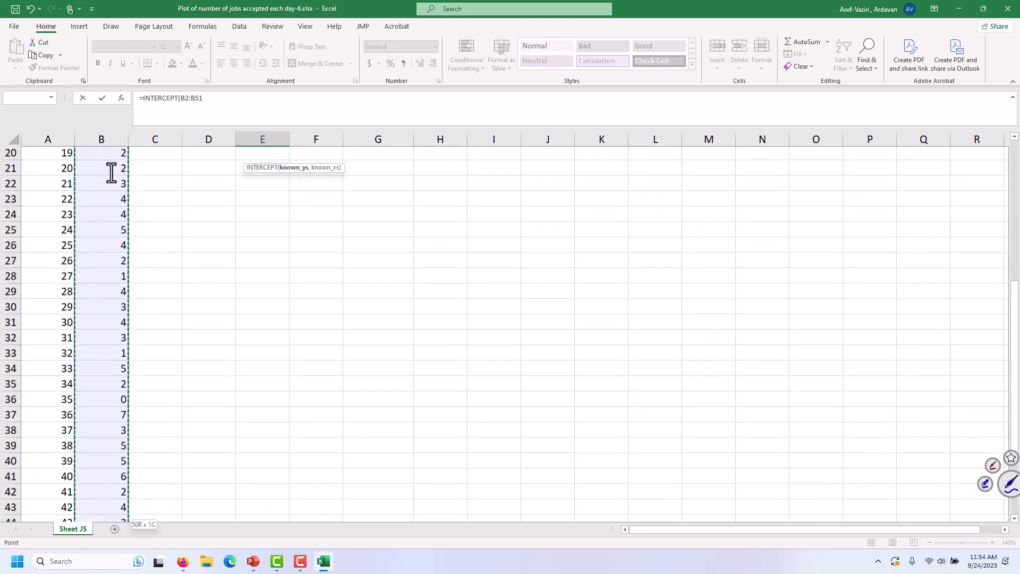
pyautogui.write(',')
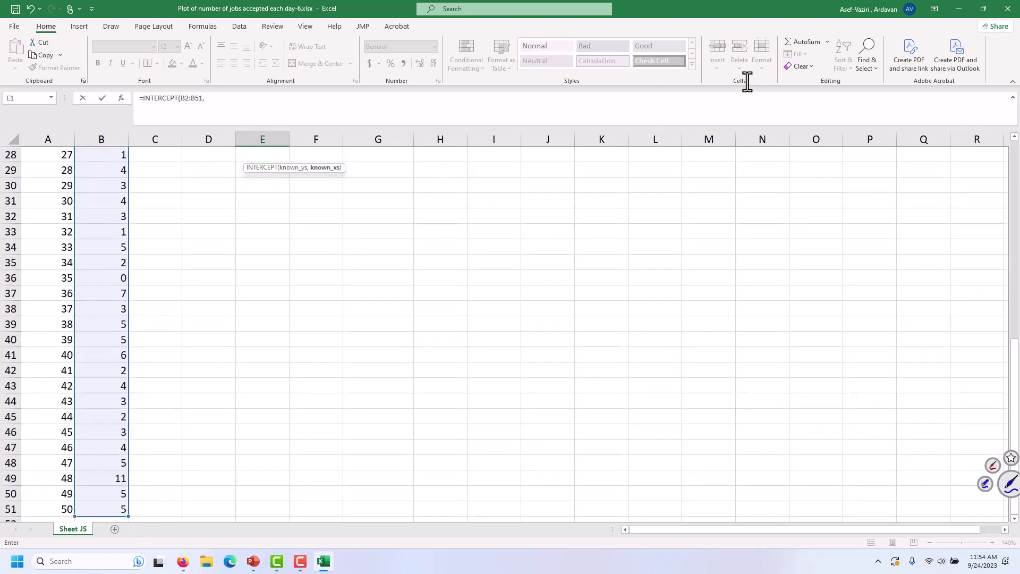
pyautogui.moveTo(1017, 356); pyautogui.dragTo(1017, 159)
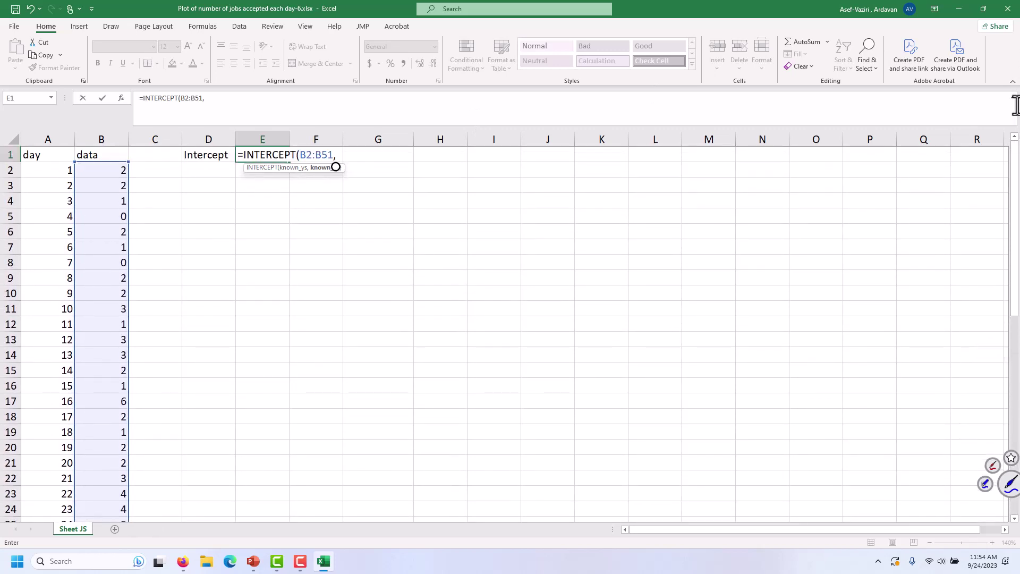
pyautogui.click(53, 169)
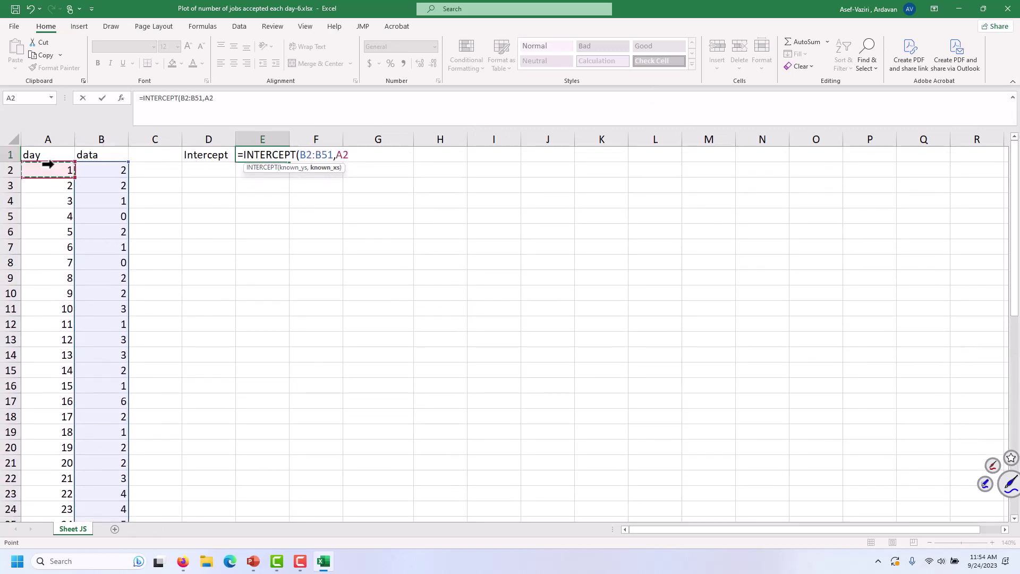
pyautogui.hotkey('ctrl', 'shift', 'Down')
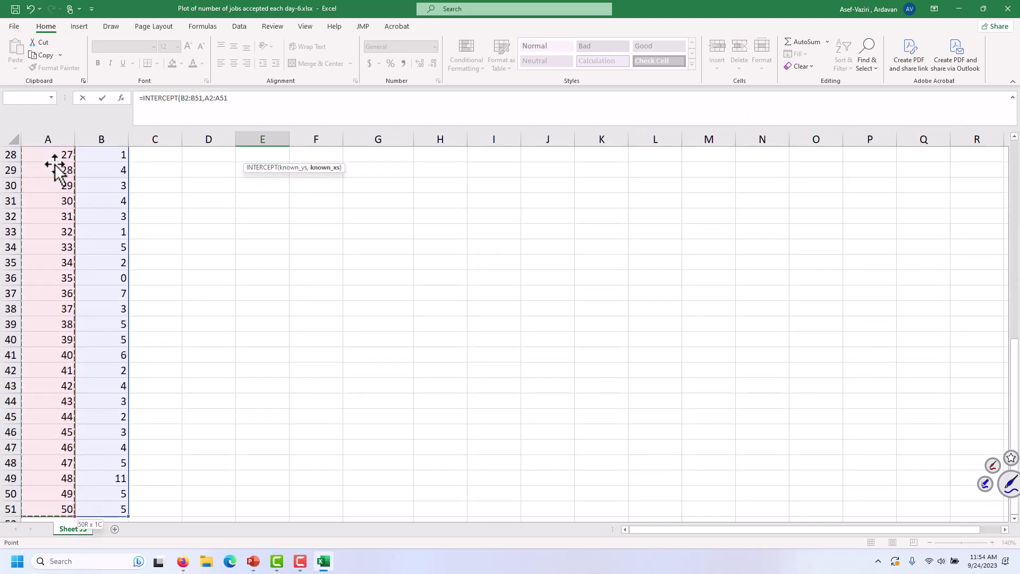
pyautogui.write(')')
pyautogui.press('Return')
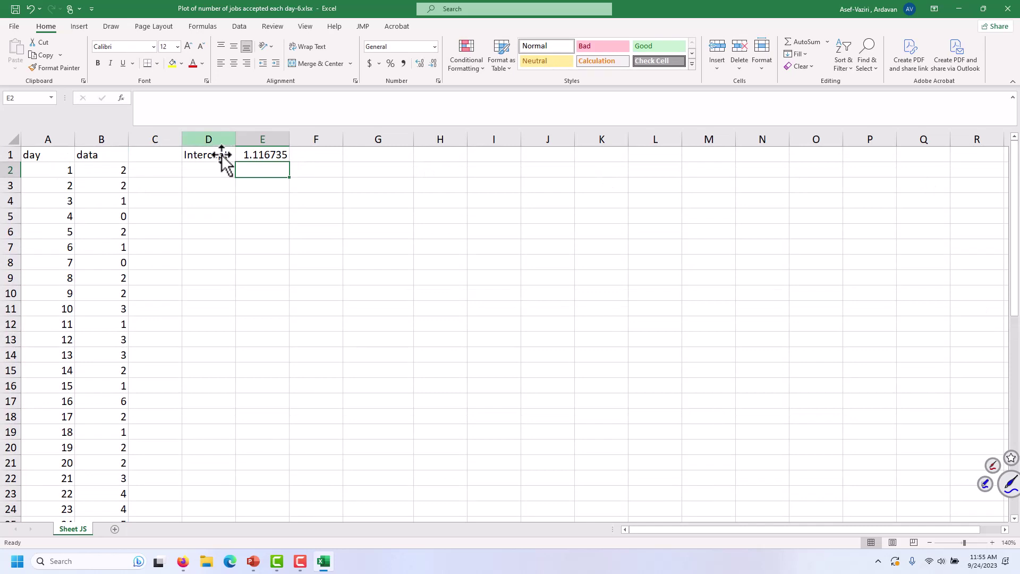
pyautogui.moveTo(223, 162); pyautogui.dragTo(242, 162)
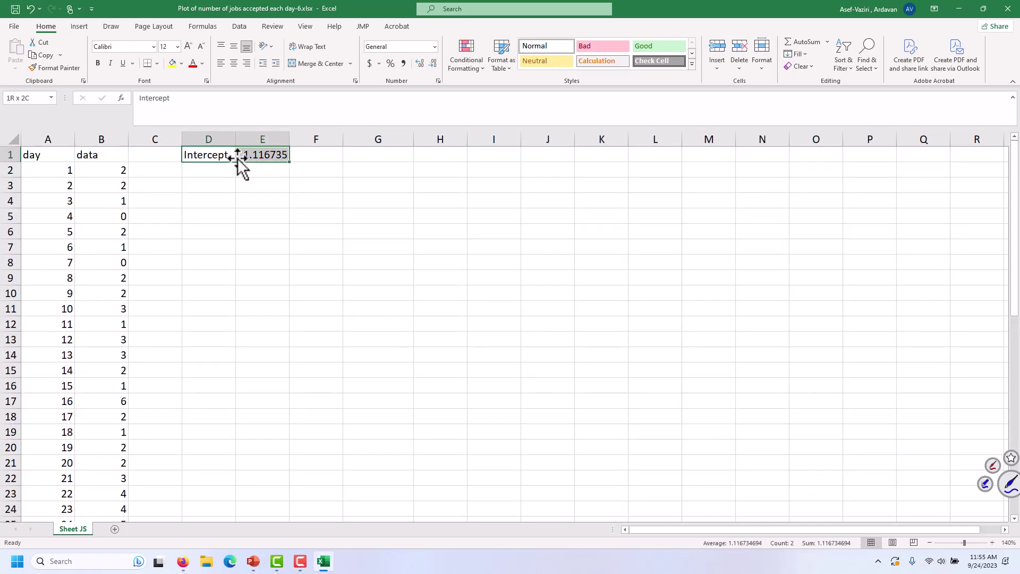
# Enter =FORMULATEXT(E1) in F1 to show the intercept formula
pyautogui.click(305, 160)
pyautogui.write('=formu')
pyautogui.press('Tab')
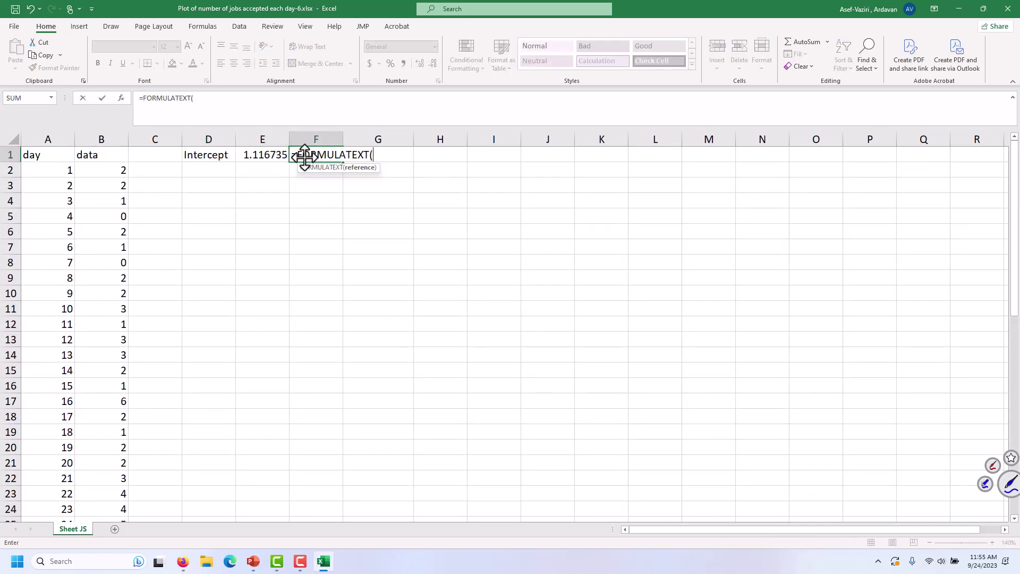
pyautogui.write(')')
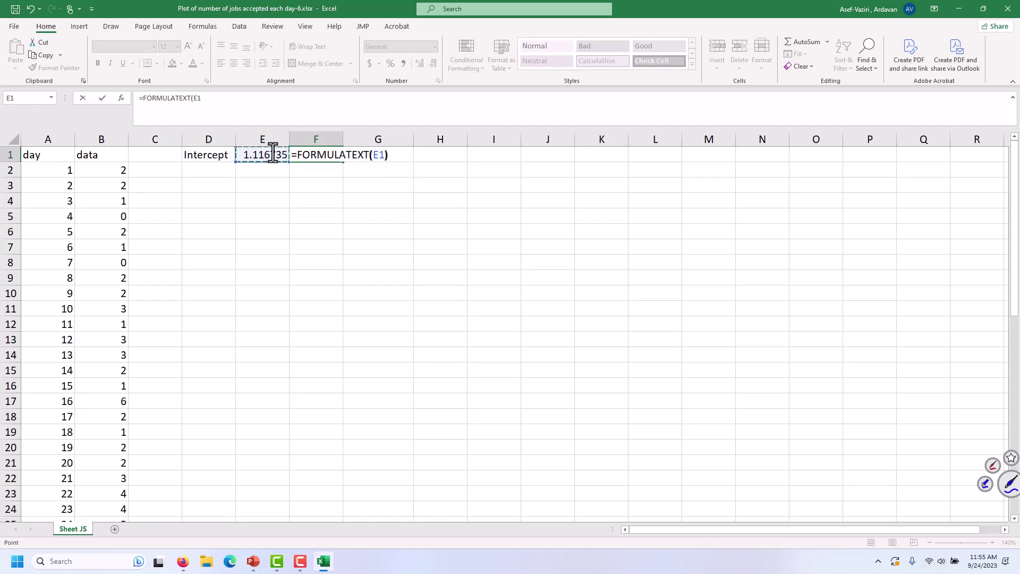
pyautogui.press('Return')
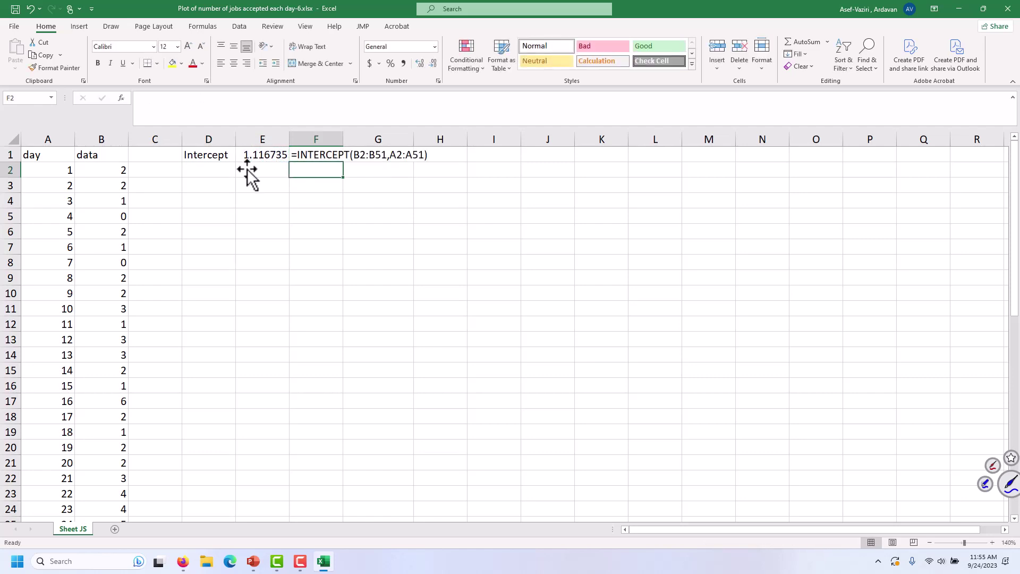
# Label D2 'slope' and enter =SLOPE(B2:B51,A2:A51) in E2, giving 0.076206
pyautogui.click(212, 170)
pyautogui.write('slope')
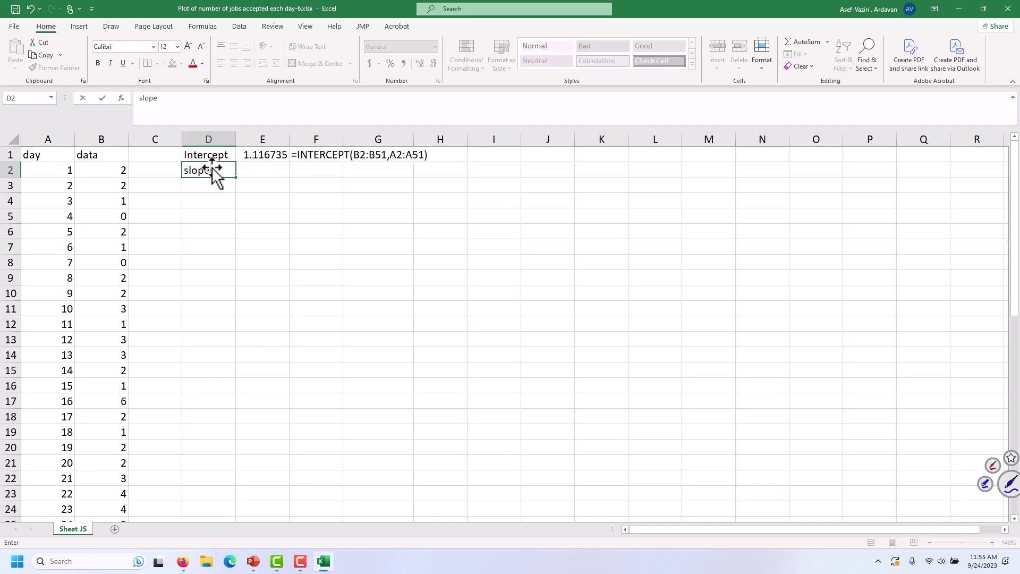
pyautogui.press('Return')
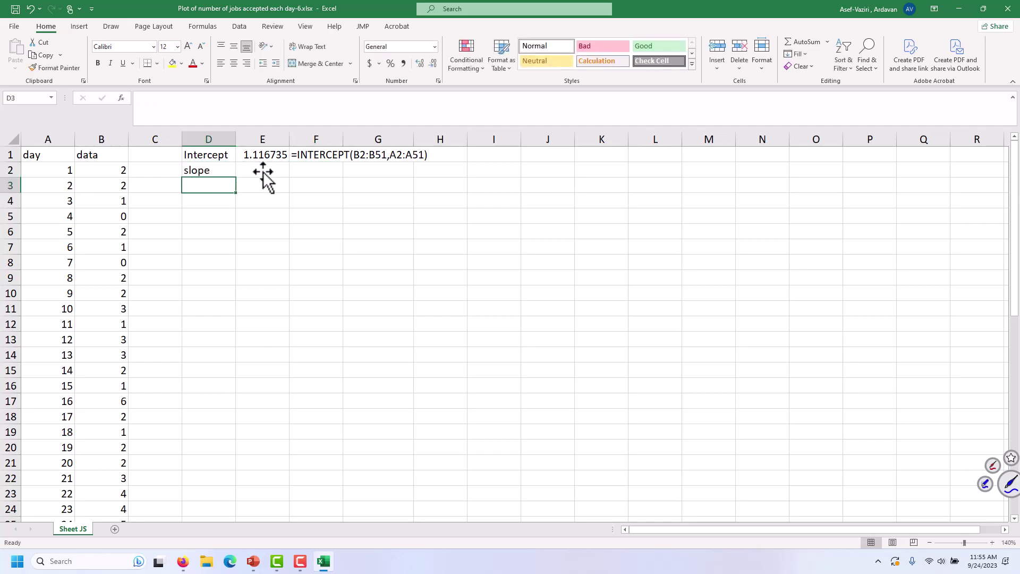
pyautogui.click(264, 177)
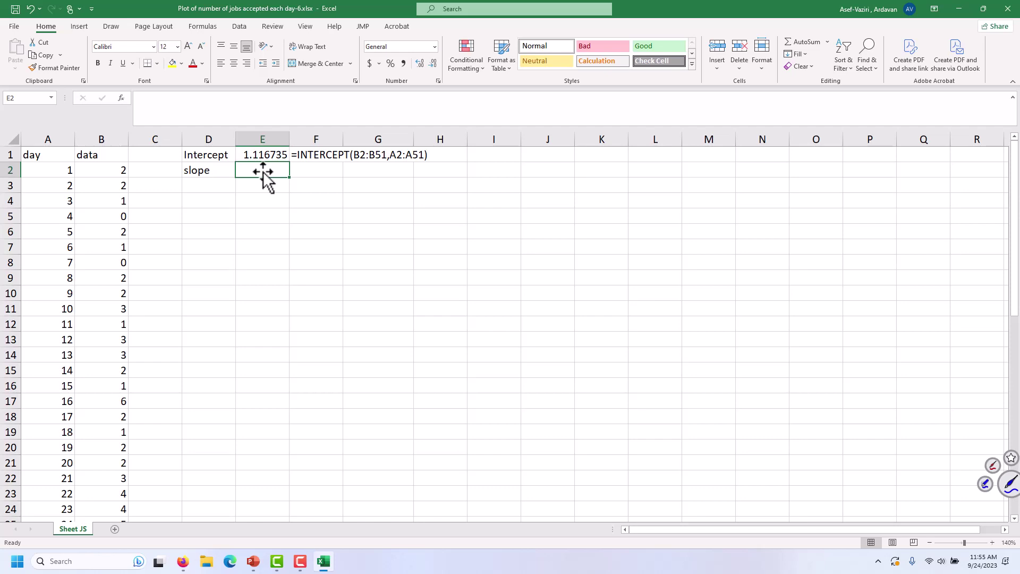
pyautogui.write('=sl')
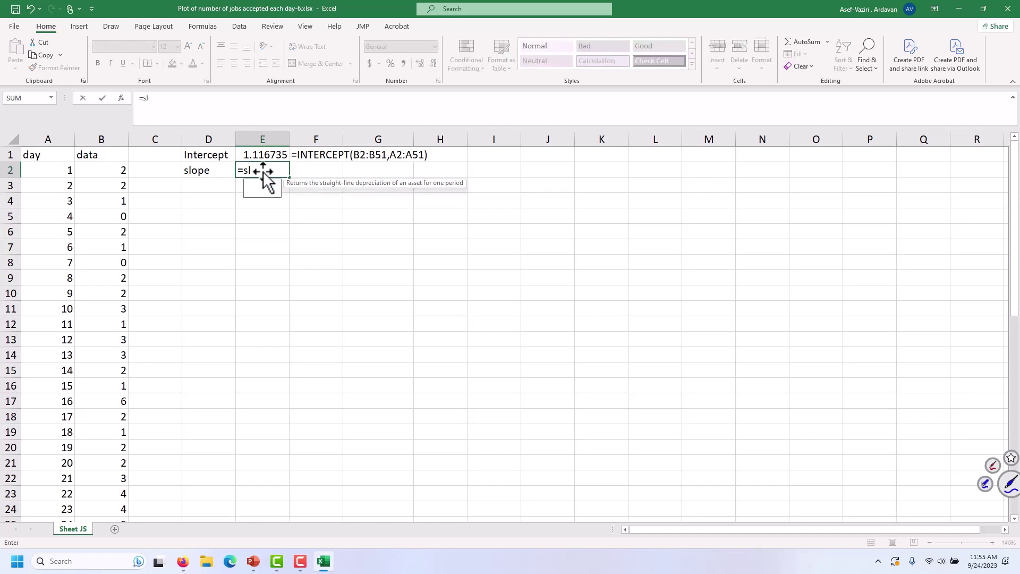
pyautogui.write('ope(')
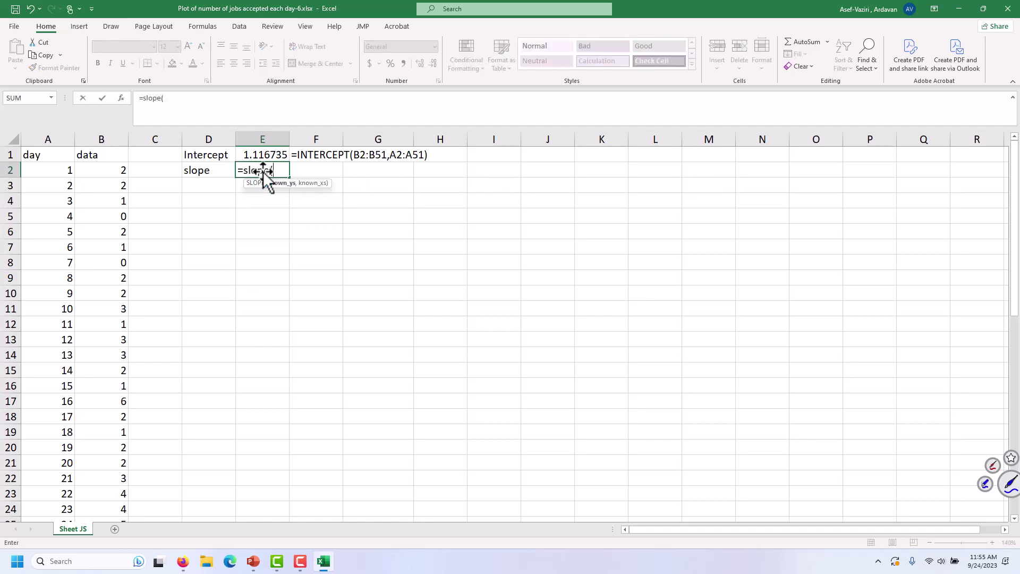
pyautogui.click(95, 174)
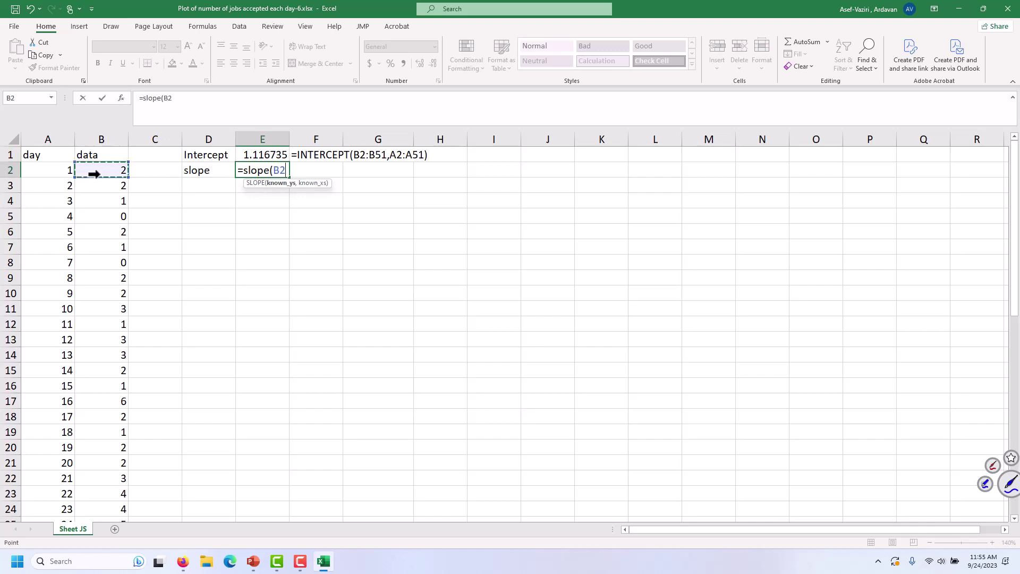
pyautogui.hotkey('ctrl', 'shift', 'Down')
pyautogui.write(',')
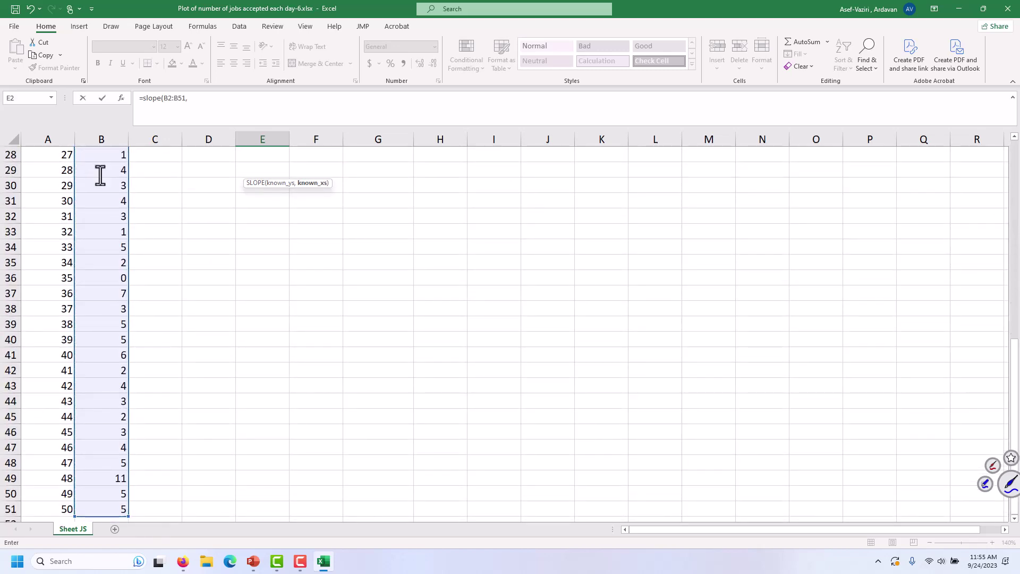
pyautogui.moveTo(1013, 358); pyautogui.dragTo(1013, 159)
pyautogui.click(58, 170)
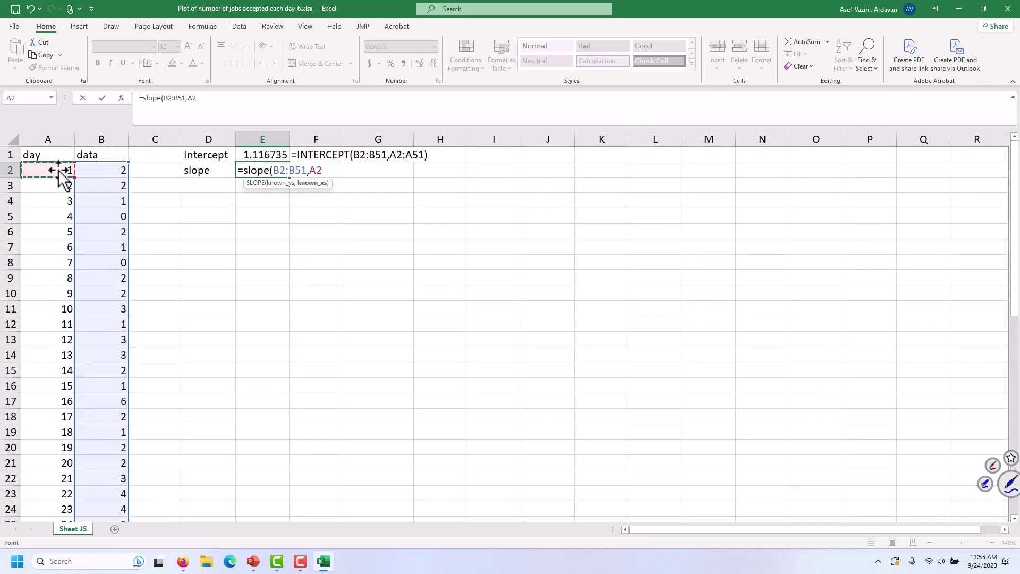
pyautogui.hotkey('ctrl', 'shift', 'Down')
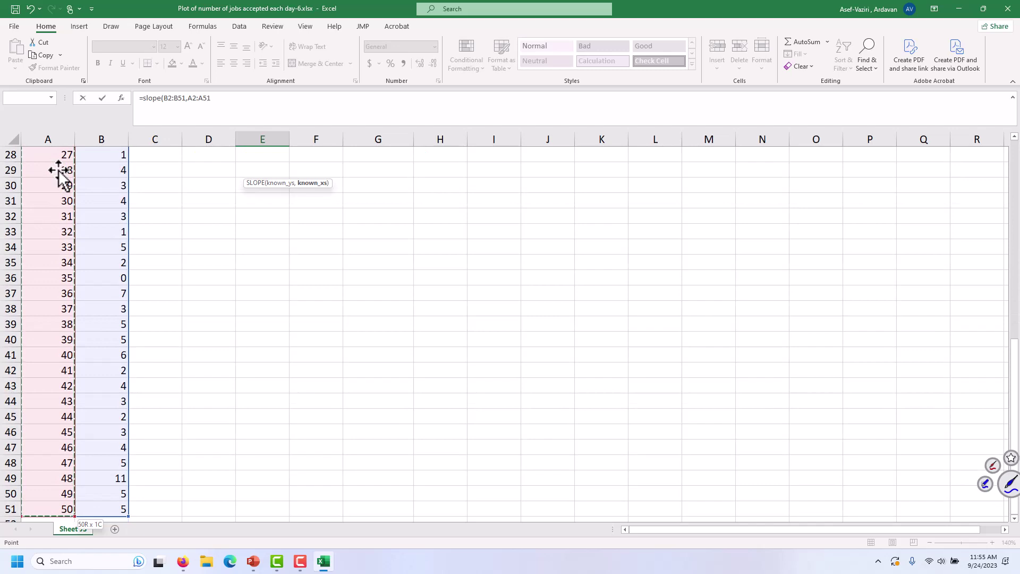
pyautogui.press('Return')
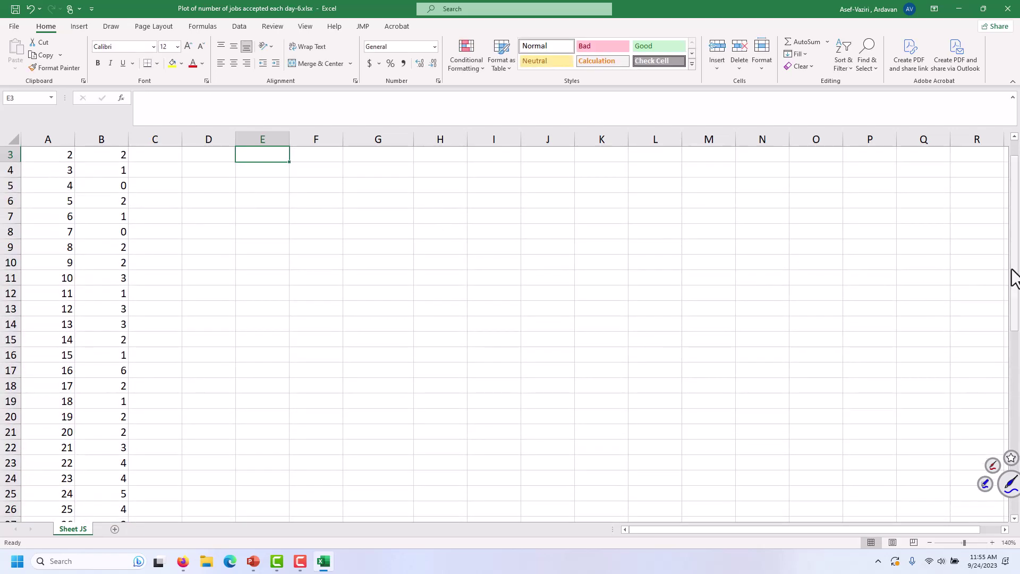
# Copy F1's formula text down to F2
pyautogui.moveTo(1014, 274); pyautogui.dragTo(1018, 157)
pyautogui.click(317, 157)
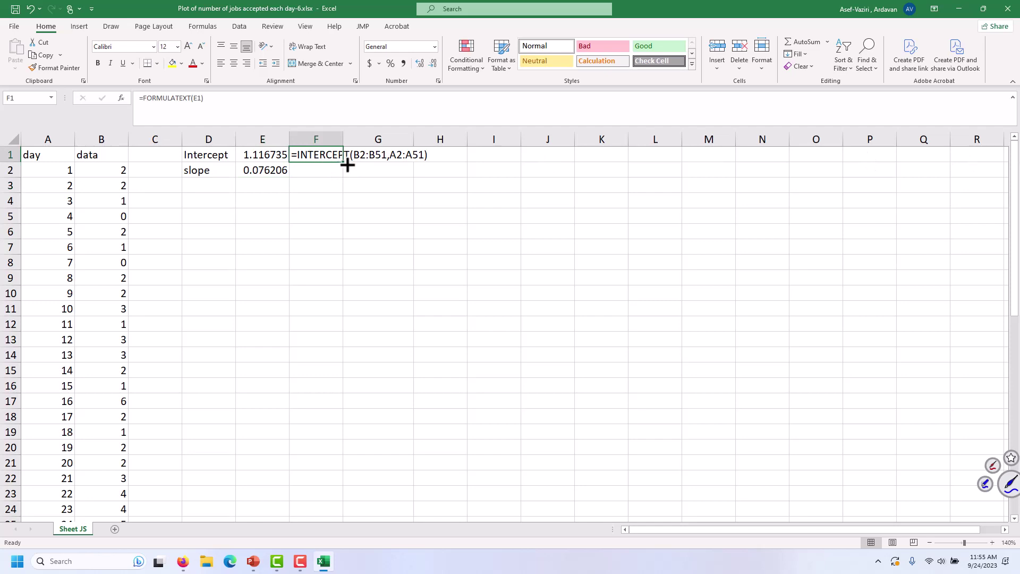
pyautogui.moveTo(348, 164)
pyautogui.mouseDown()
pyautogui.moveTo(346, 186)
pyautogui.moveTo(350, 173)
pyautogui.mouseUp()
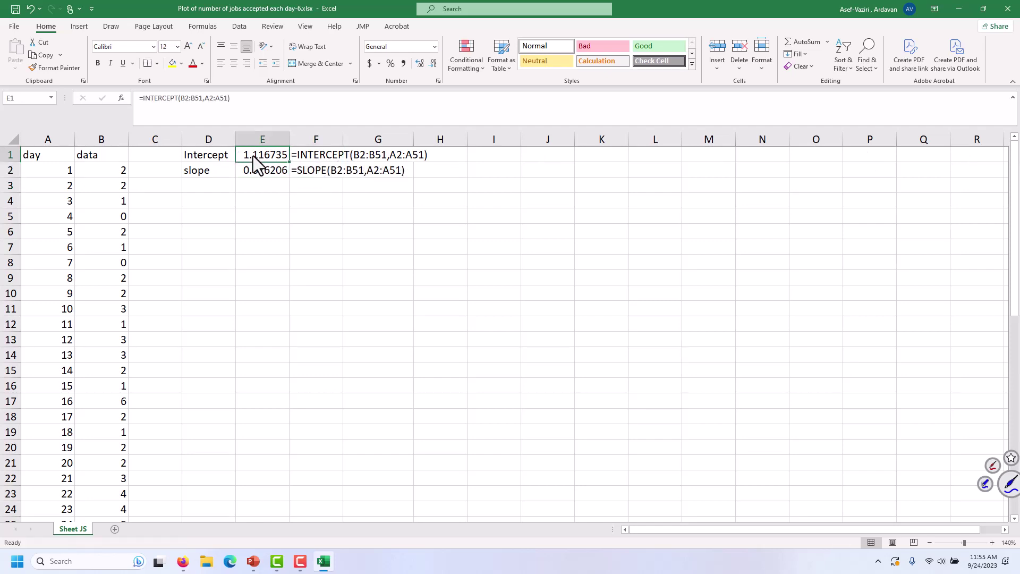
# Make E1's intercept ranges absolute: $B$2:$B$51 and $A$2:$A$51
pyautogui.doubleClick(253, 156)
pyautogui.click(366, 155)
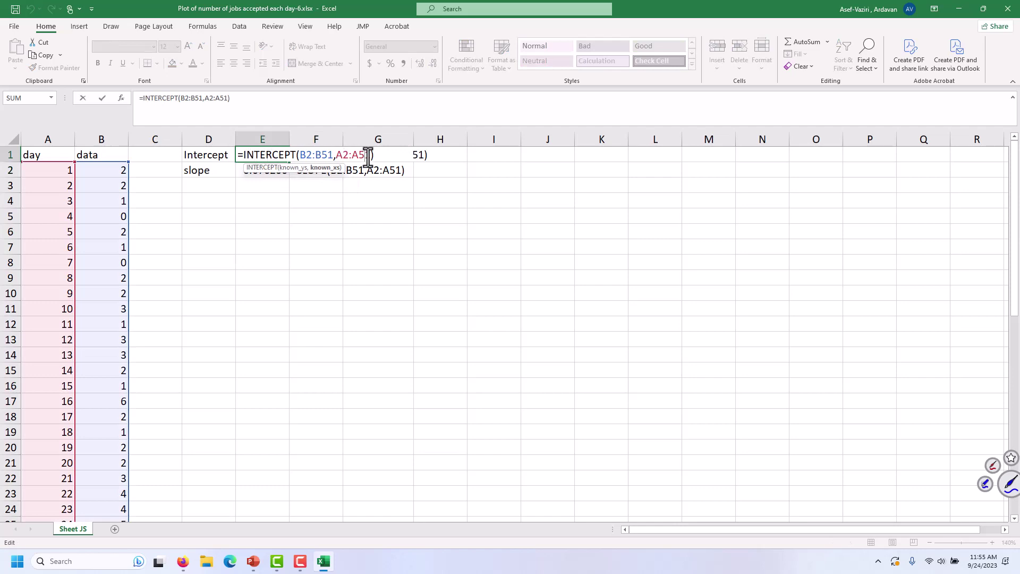
pyautogui.moveTo(368, 155); pyautogui.dragTo(300, 155)
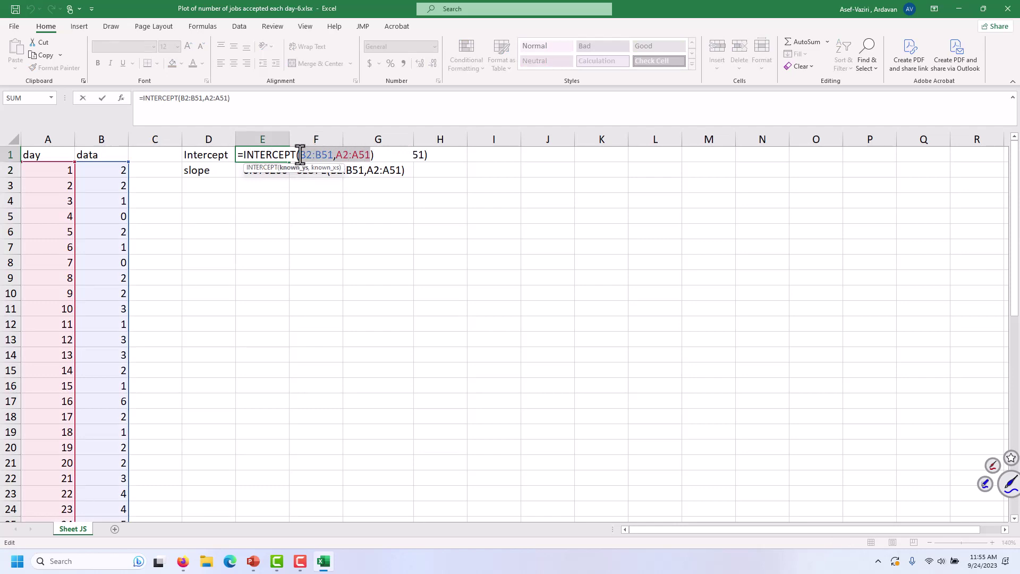
pyautogui.press('F4')
pyautogui.press('Return')
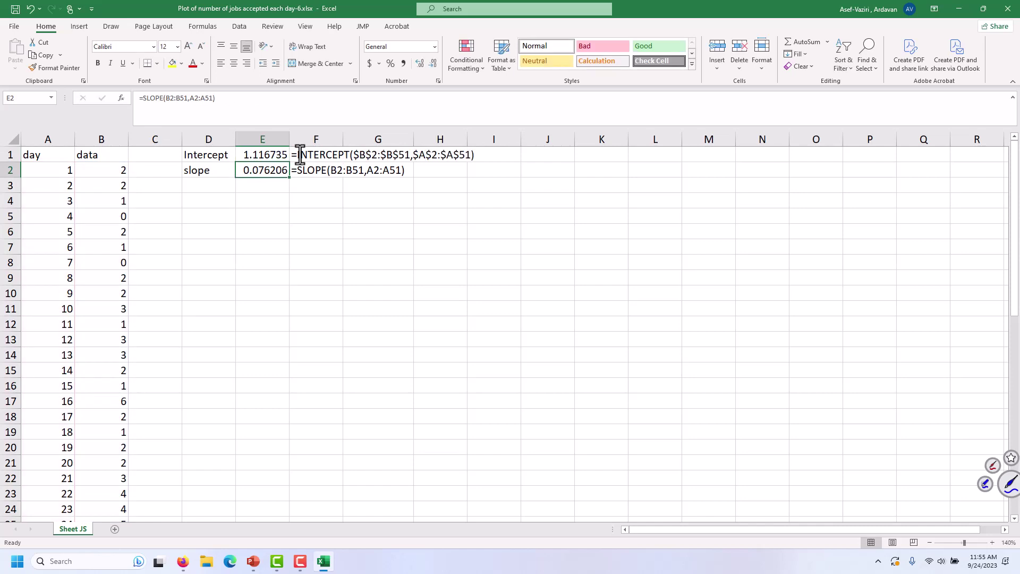
# Copy E1 into E2, change the function to SLOPE, and fill it down to E4
pyautogui.click(277, 157)
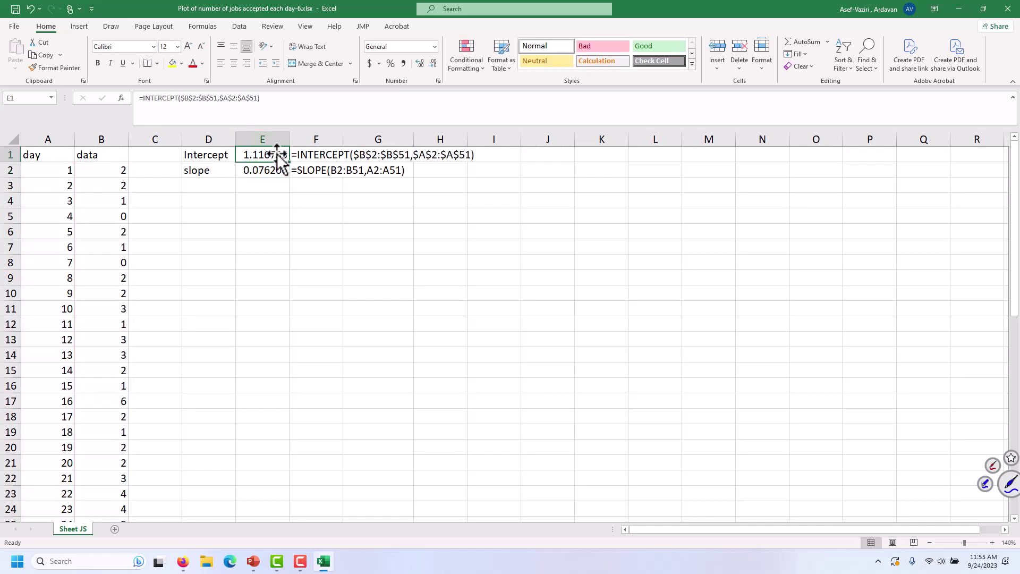
pyautogui.moveTo(288, 163); pyautogui.dragTo(292, 170)
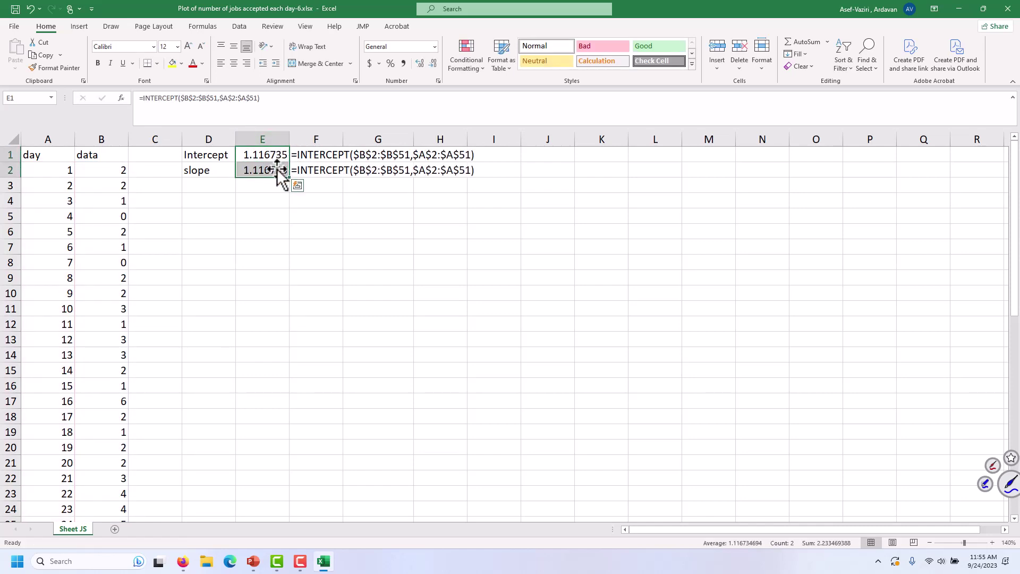
pyautogui.doubleClick(272, 171)
pyautogui.click(295, 171)
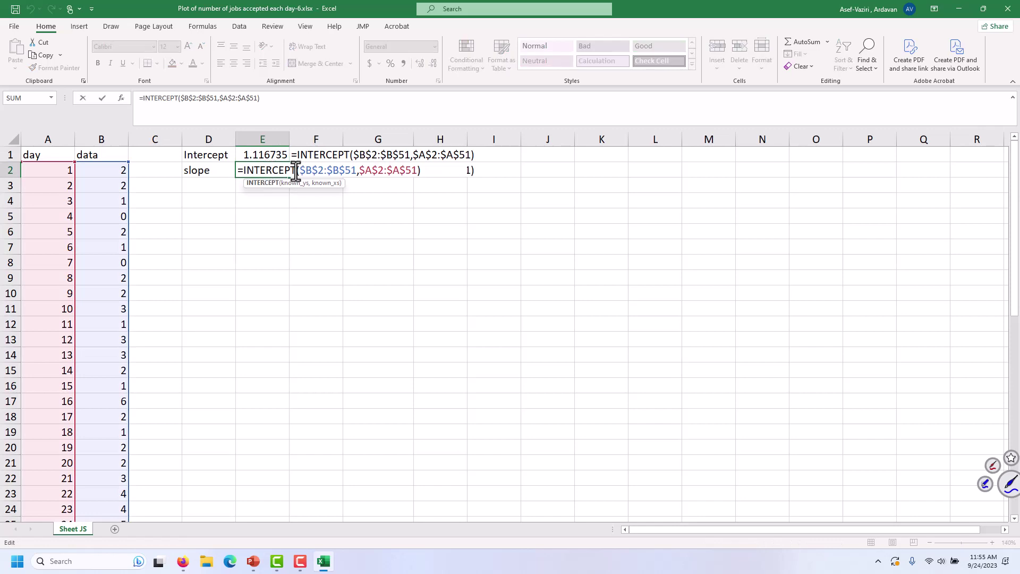
pyautogui.moveTo(296, 171); pyautogui.dragTo(245, 174)
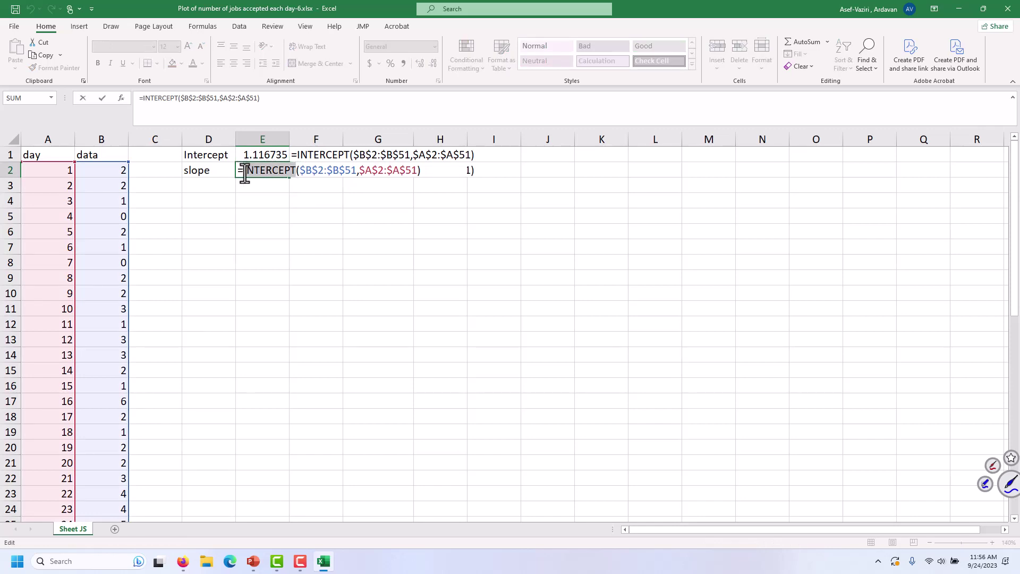
pyautogui.write('slope')
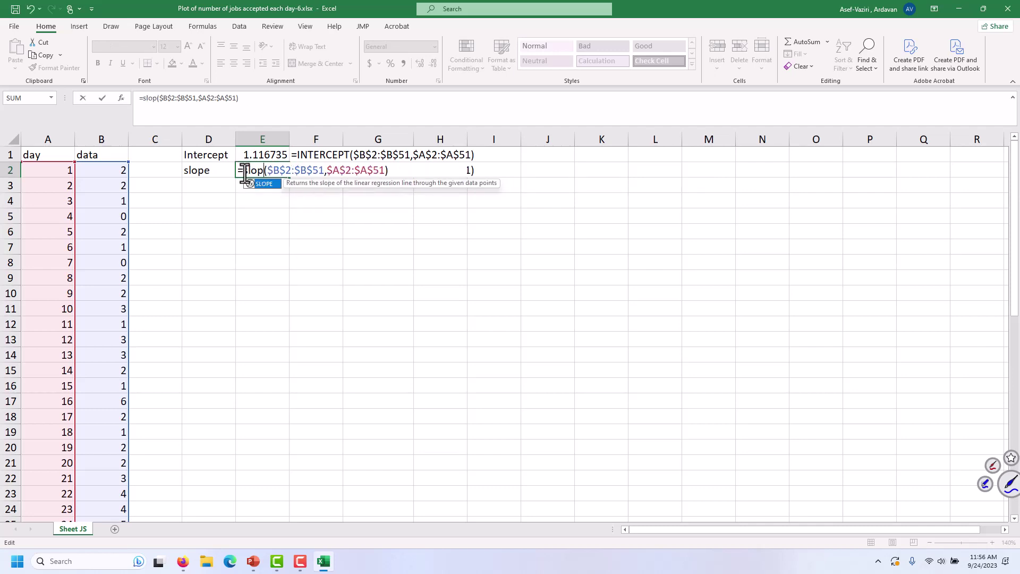
pyautogui.press('Return')
pyautogui.click(243, 168)
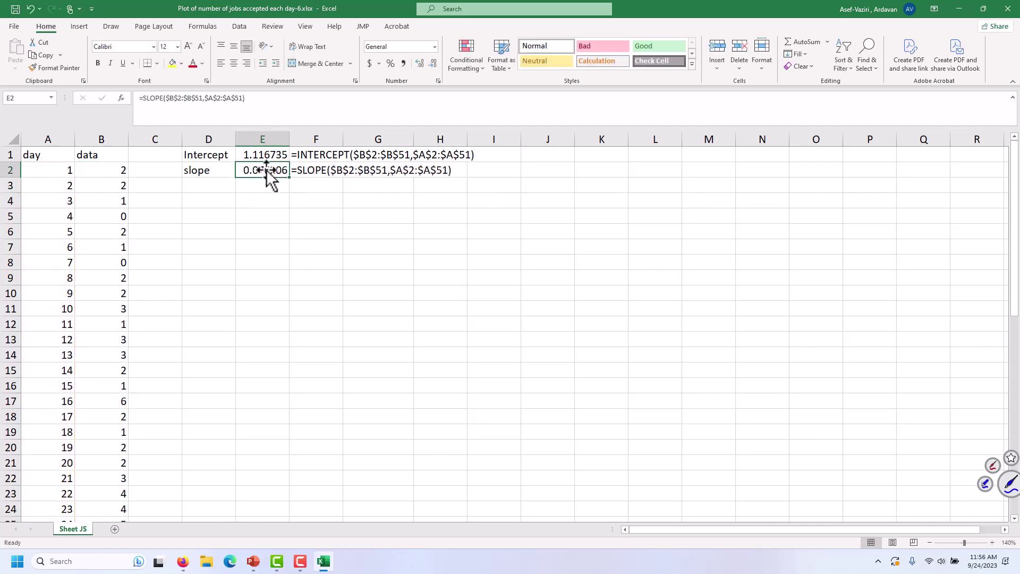
pyautogui.moveTo(289, 177); pyautogui.dragTo(244, 187)
# Change E3 to RSQ (0.301115) and E4 to STEYX (1.70996)
pyautogui.doubleClick(268, 187)
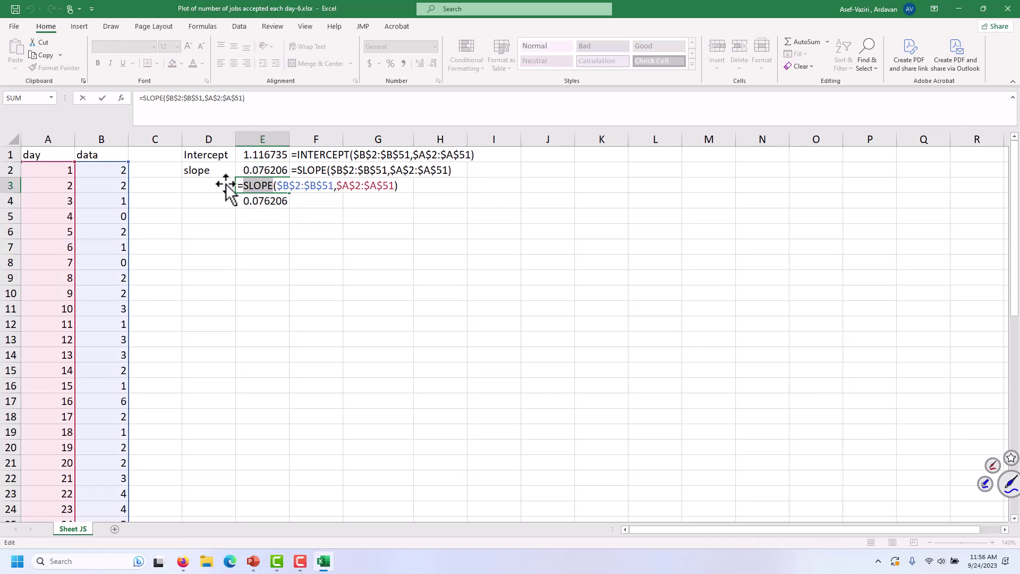
pyautogui.write('rsq')
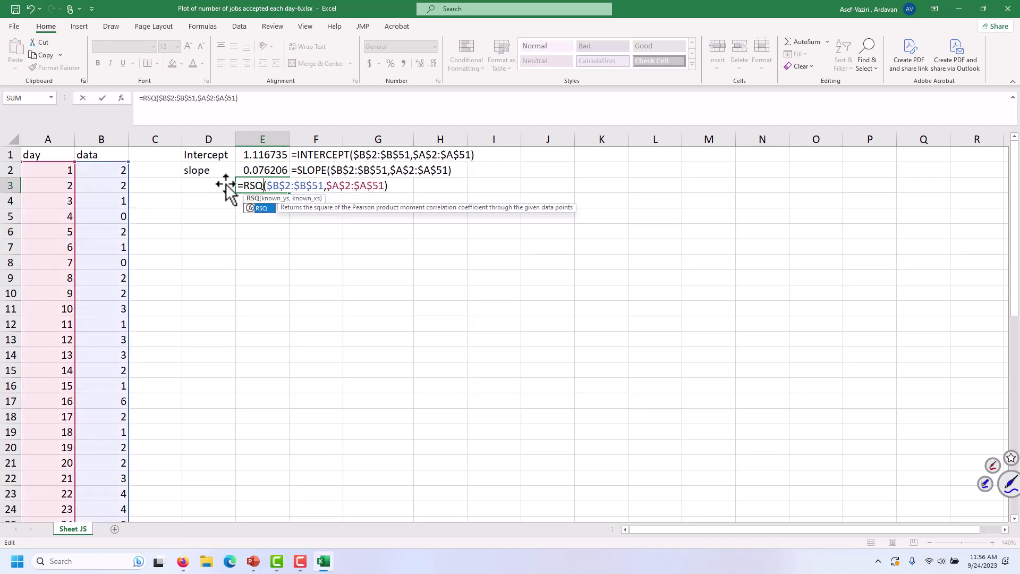
pyautogui.press('Return')
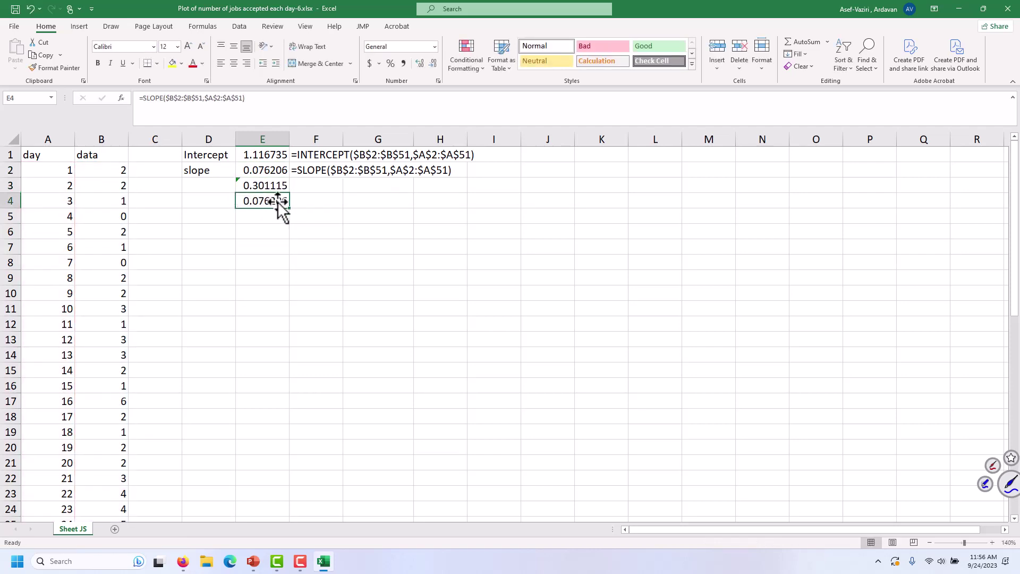
pyautogui.doubleClick(277, 201)
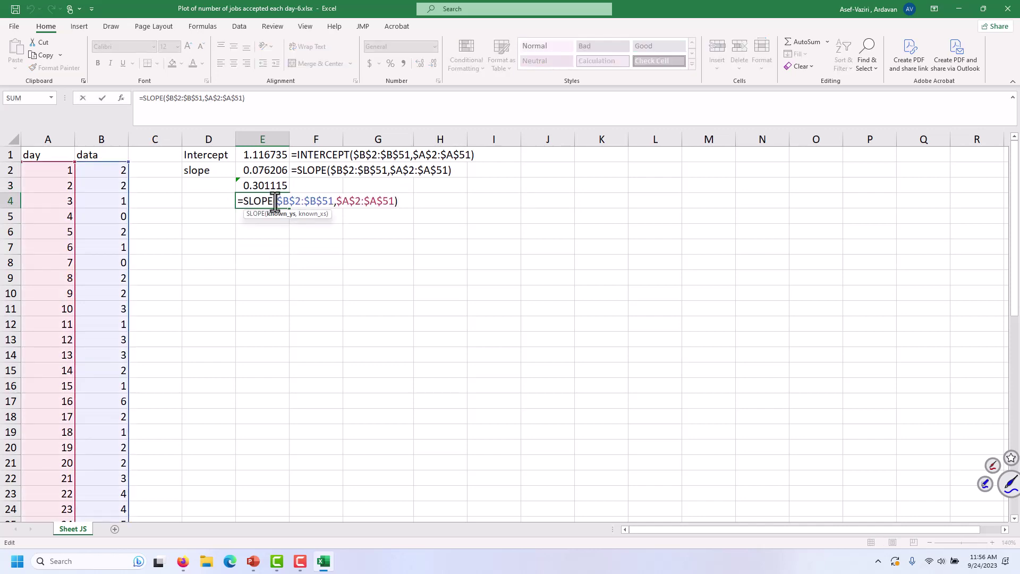
pyautogui.hotkey('shift', 'Left')
pyautogui.hotkey('shift', 'Left')
pyautogui.moveTo(276, 201); pyautogui.dragTo(240, 203)
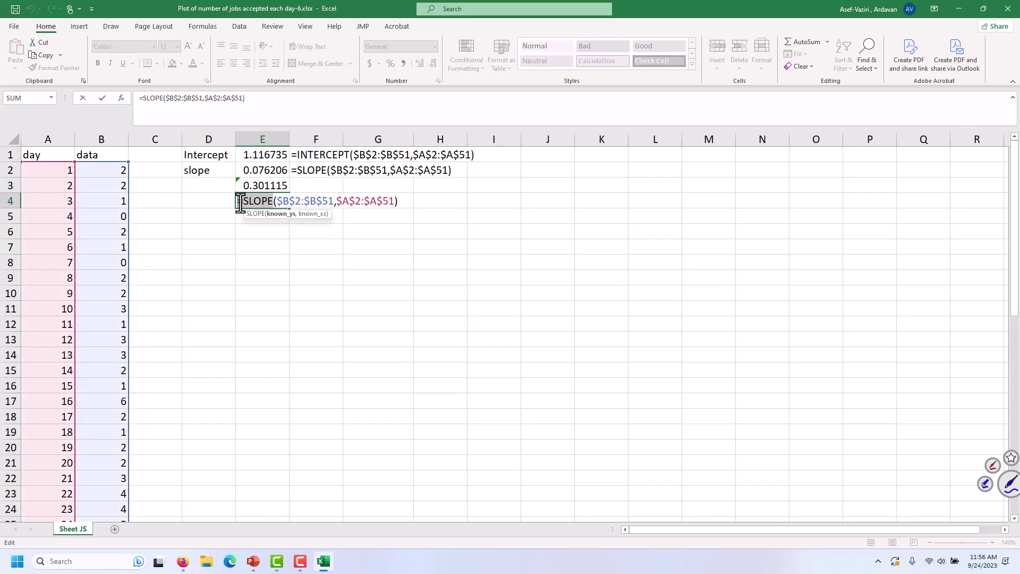
pyautogui.write('st')
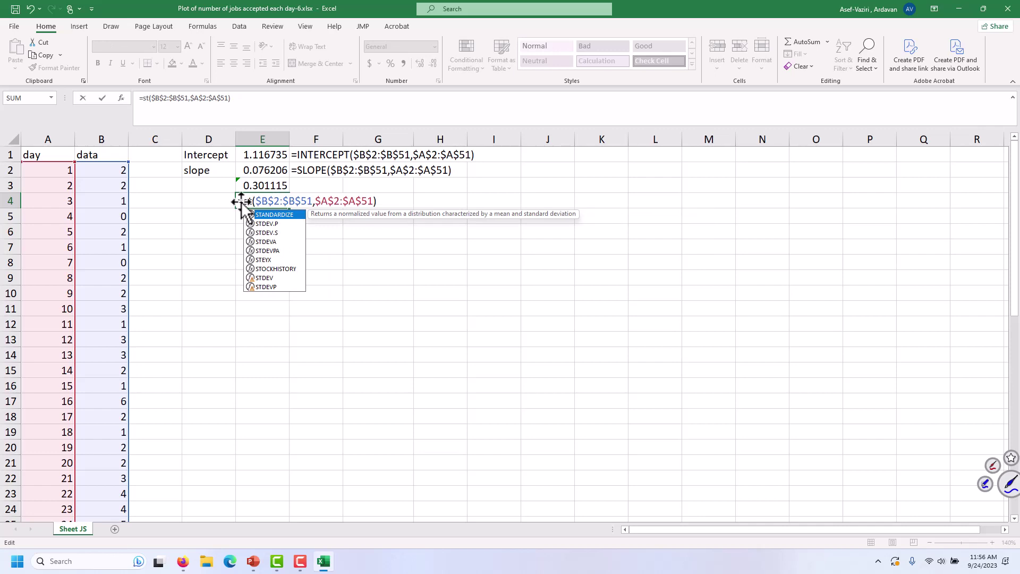
pyautogui.doubleClick(262, 260)
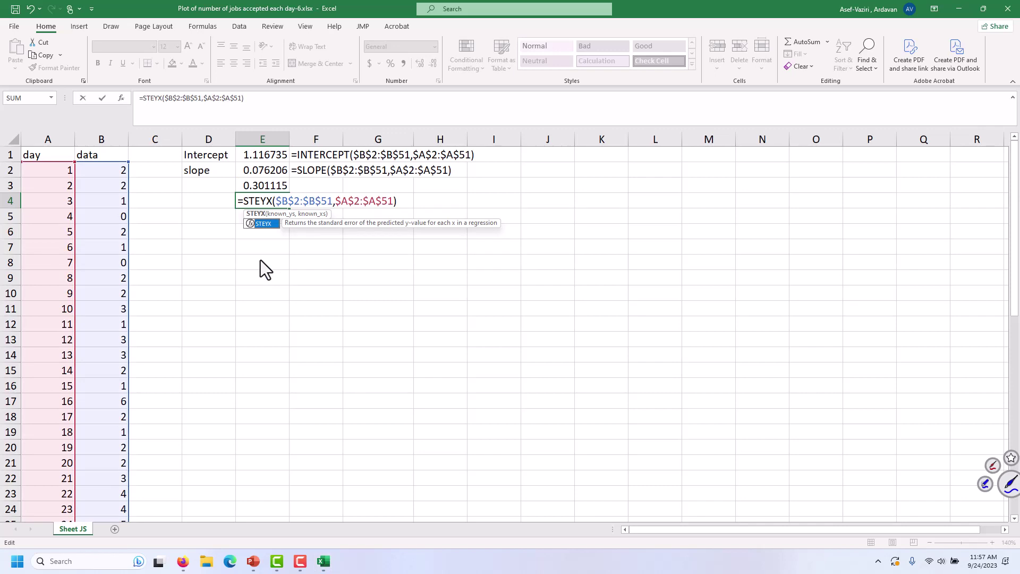
pyautogui.press('Return')
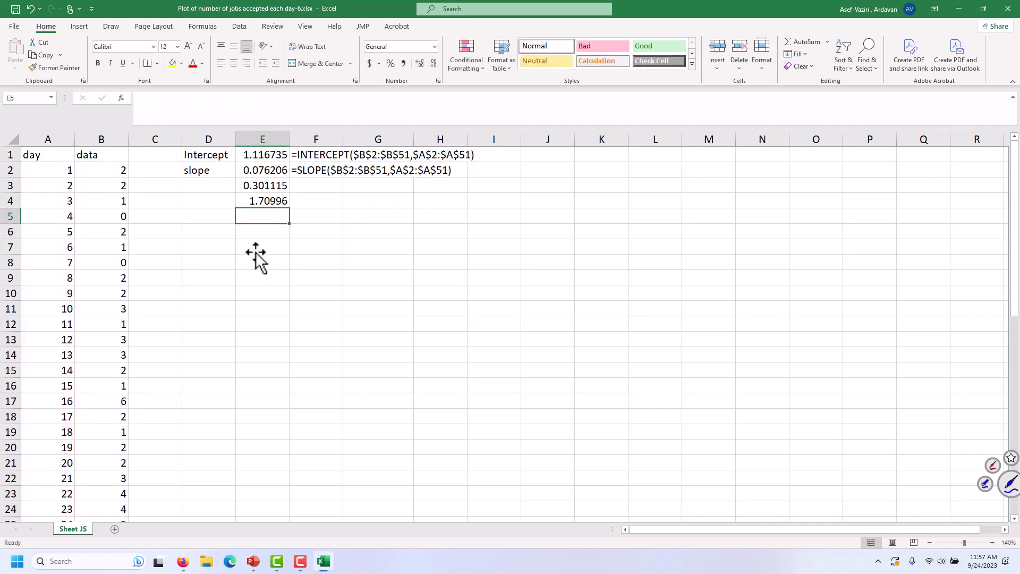
# Label D3 'Rsquare' and D4 'Standard Error'
pyautogui.click(211, 186)
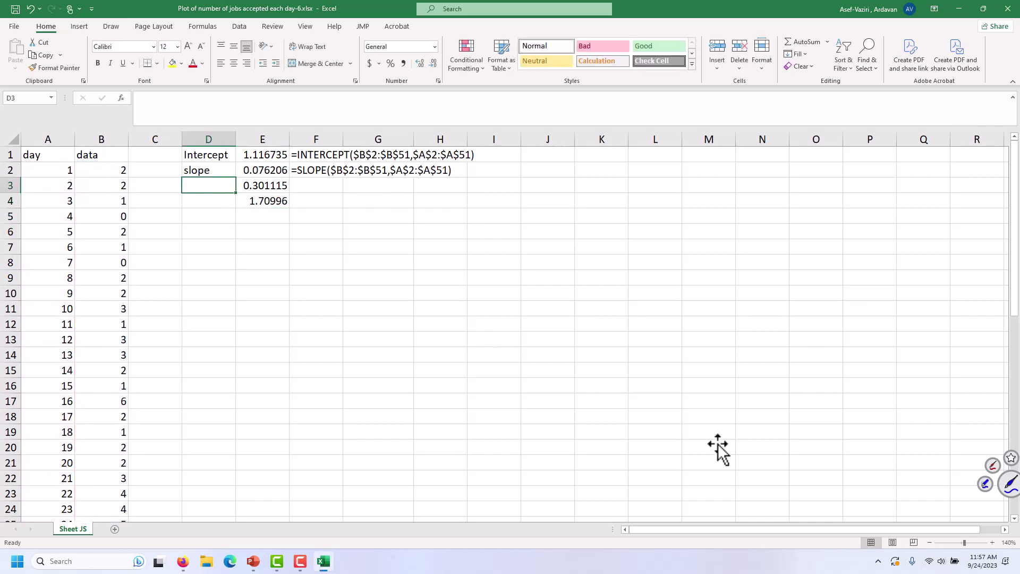
pyautogui.write('R')
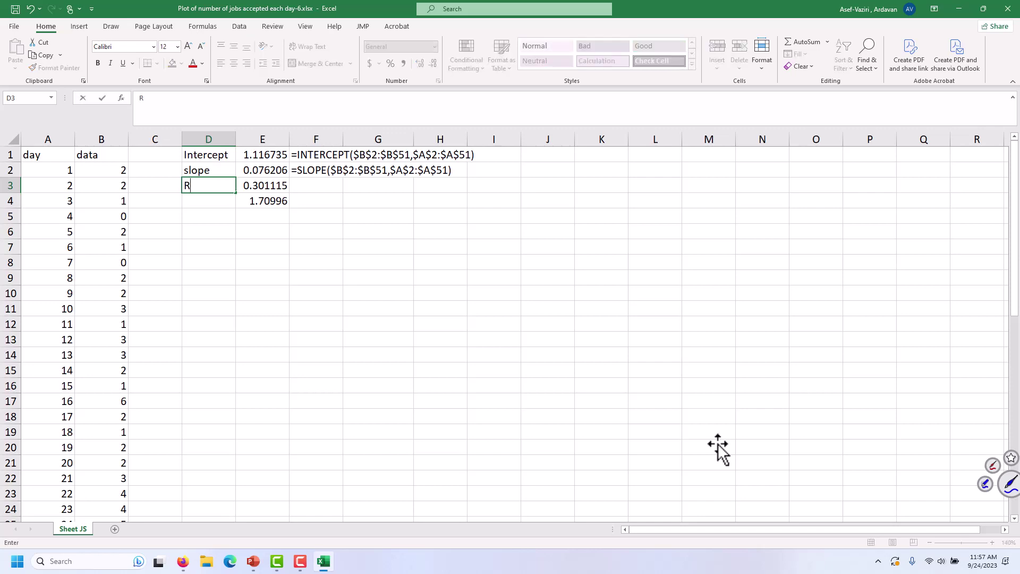
pyautogui.write('square')
pyautogui.press('Return')
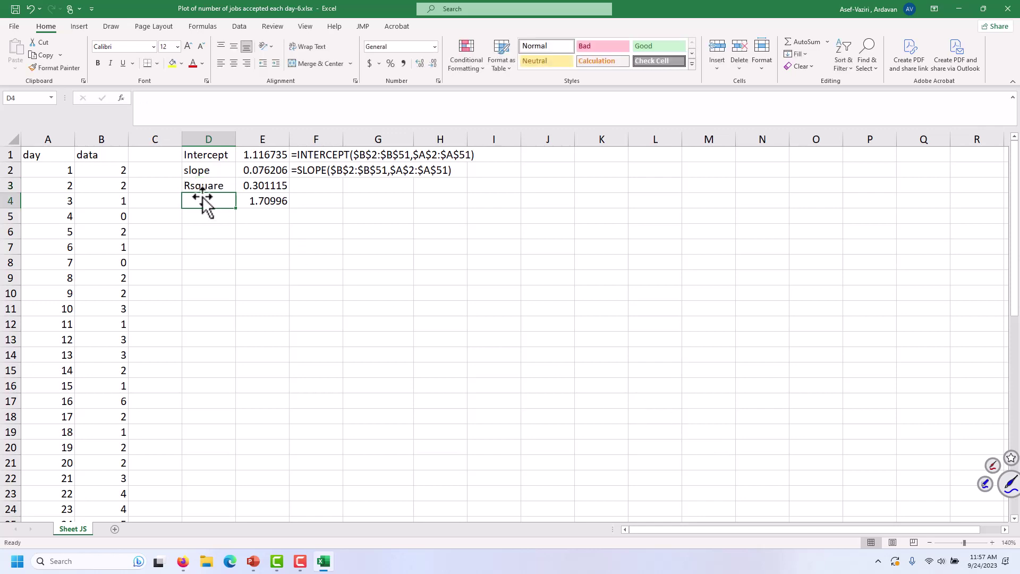
pyautogui.write('Sta')
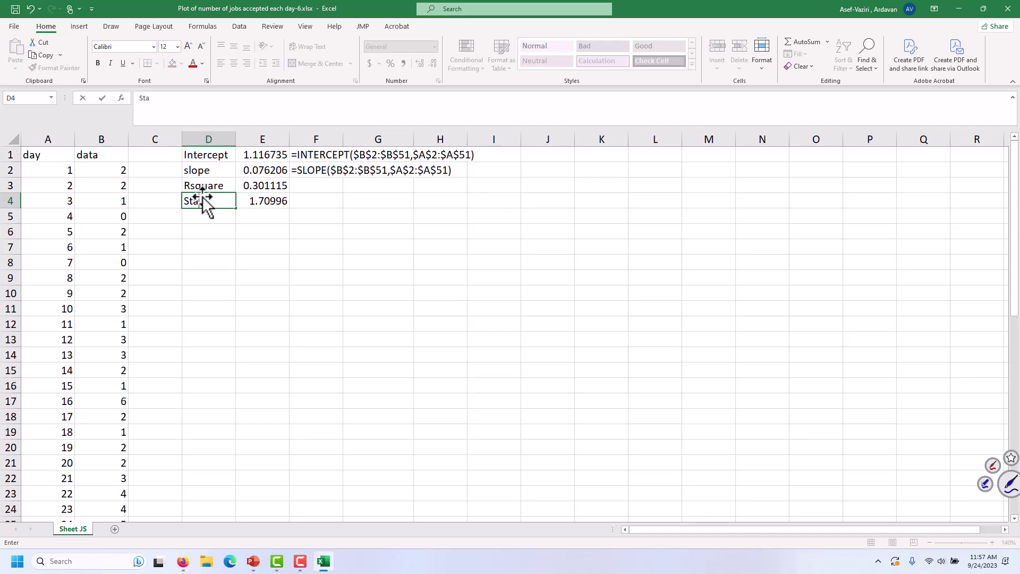
pyautogui.write('ndard Error')
pyautogui.press('Return')
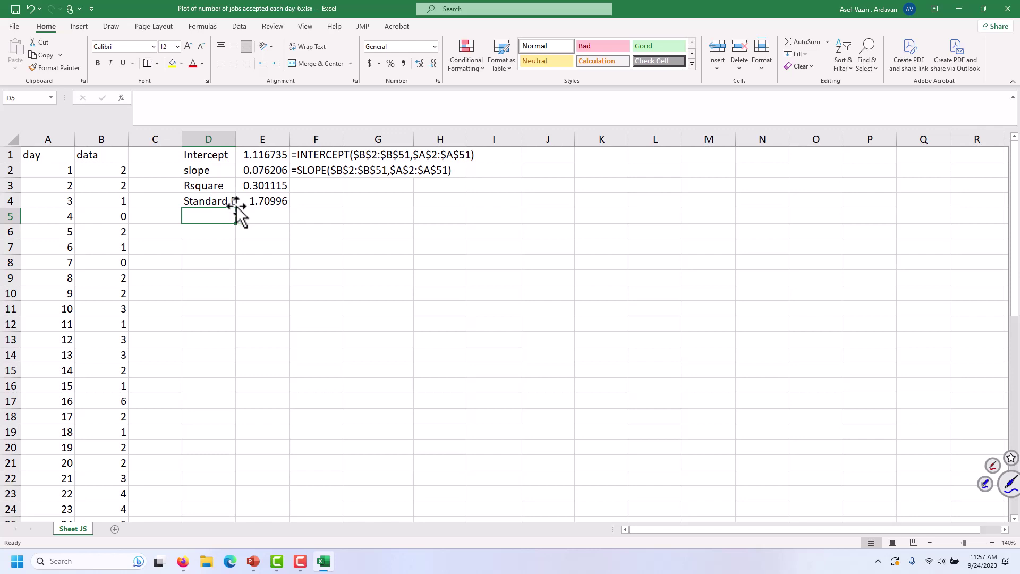
# Fill F2's FORMULATEXT formula down through F4 and check the E1 and E4 results
pyautogui.click(300, 170)
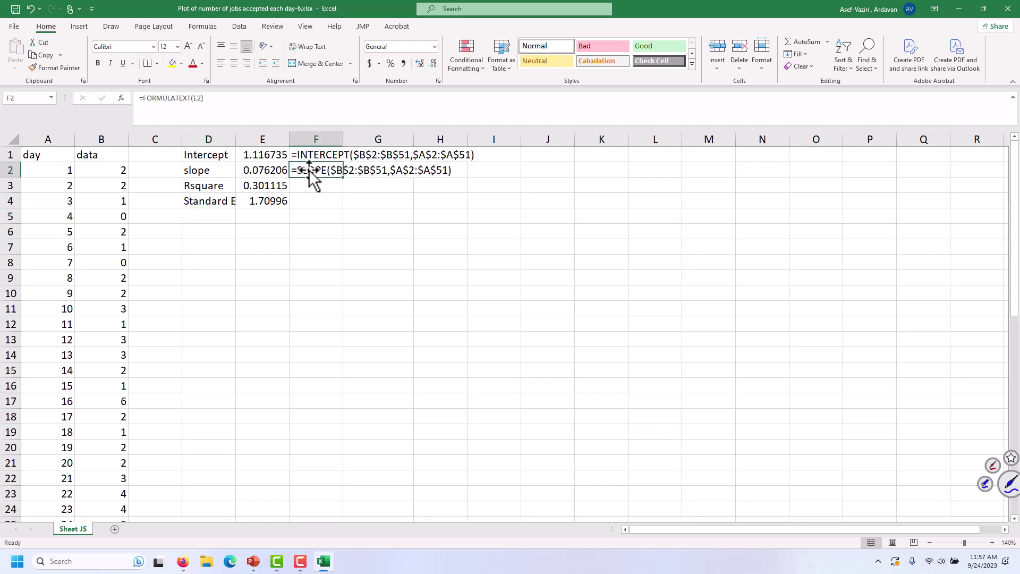
pyautogui.moveTo(342, 177); pyautogui.dragTo(342, 213)
pyautogui.click(249, 157)
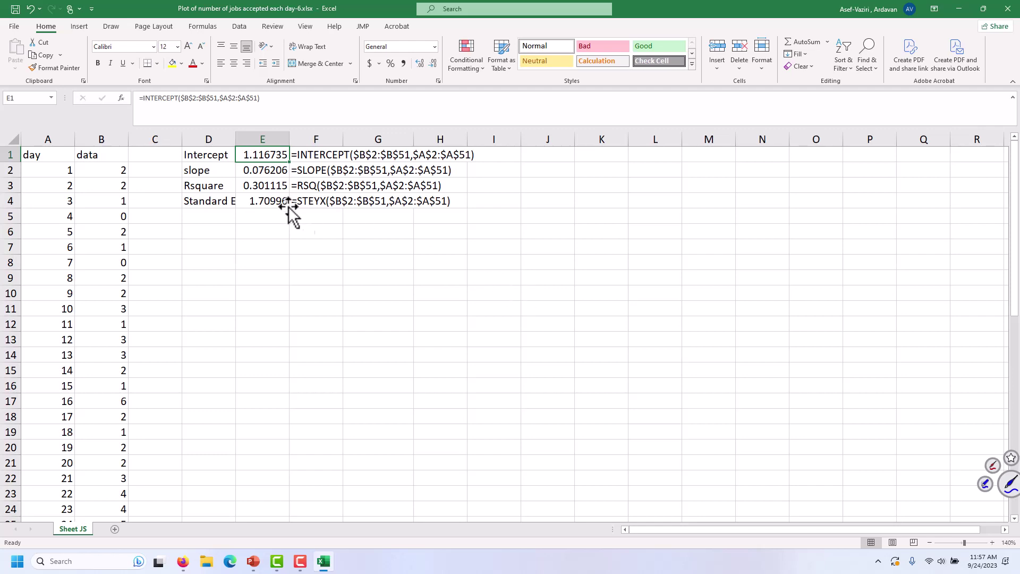
pyautogui.click(269, 200)
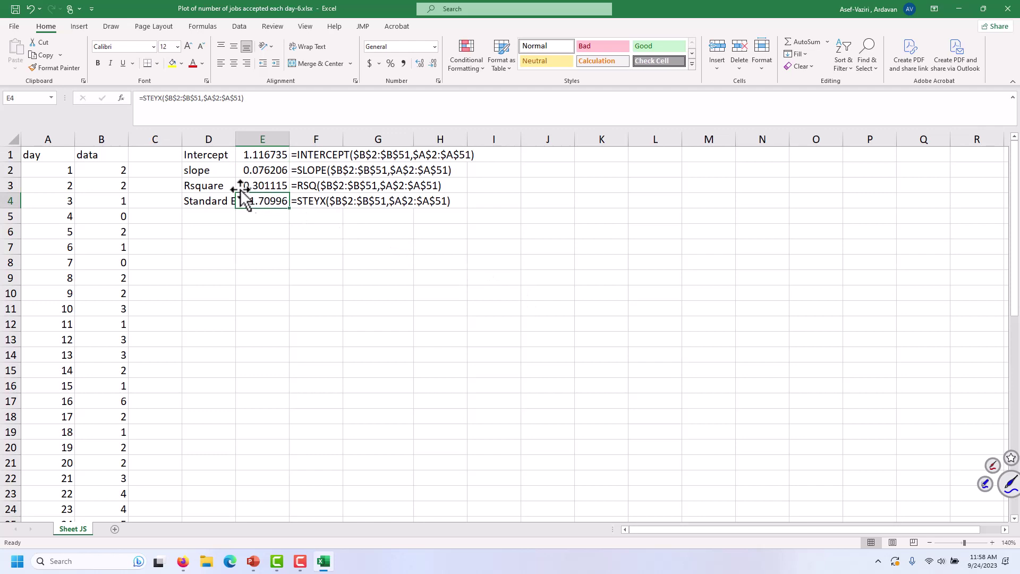
pyautogui.click(167, 170)
# Head C1 'F', enter =$E$1+$E$2*A2 in C2, and fill it down to C53
pyautogui.click(162, 155)
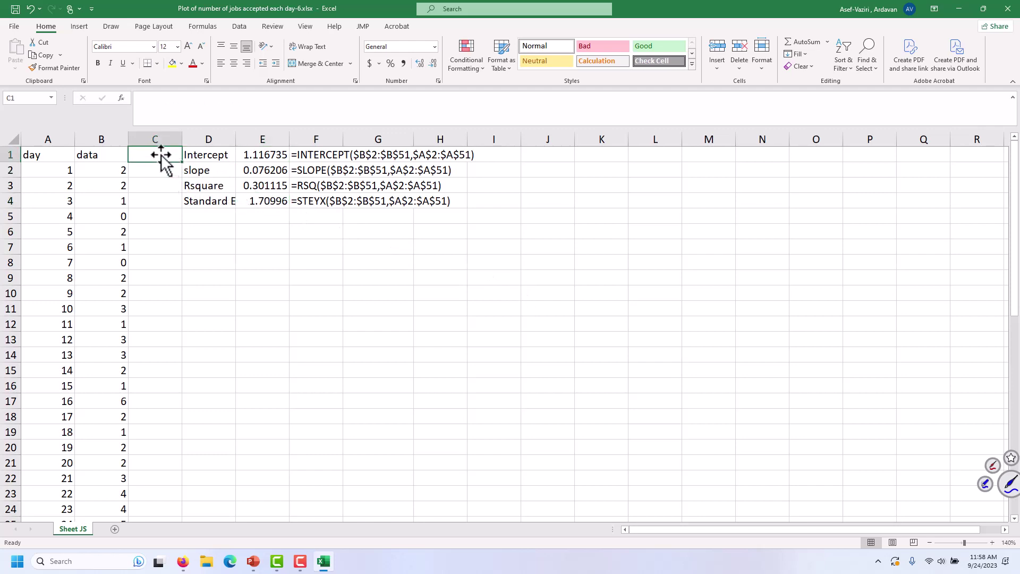
pyautogui.write('F')
pyautogui.click(164, 171)
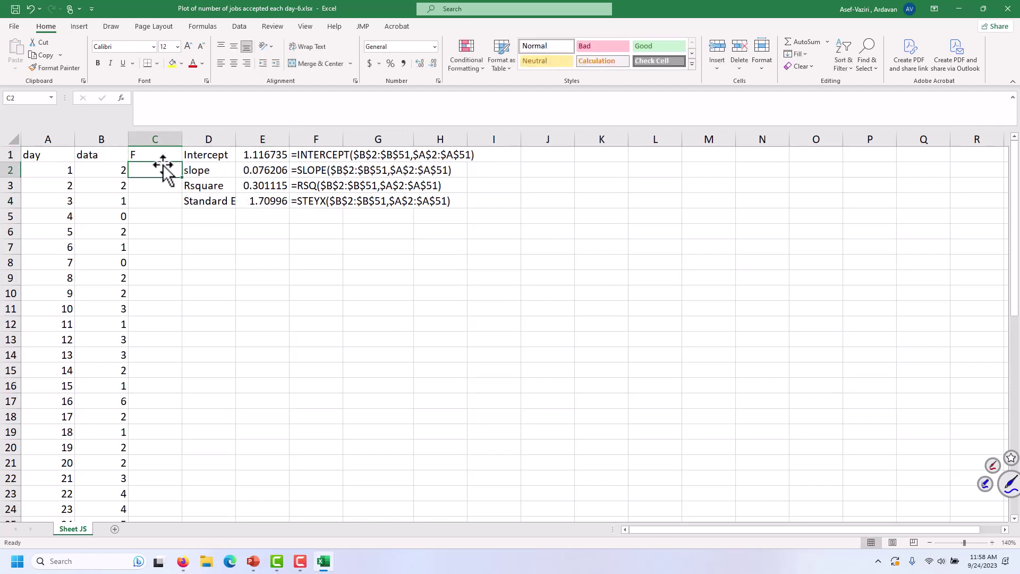
pyautogui.write('=')
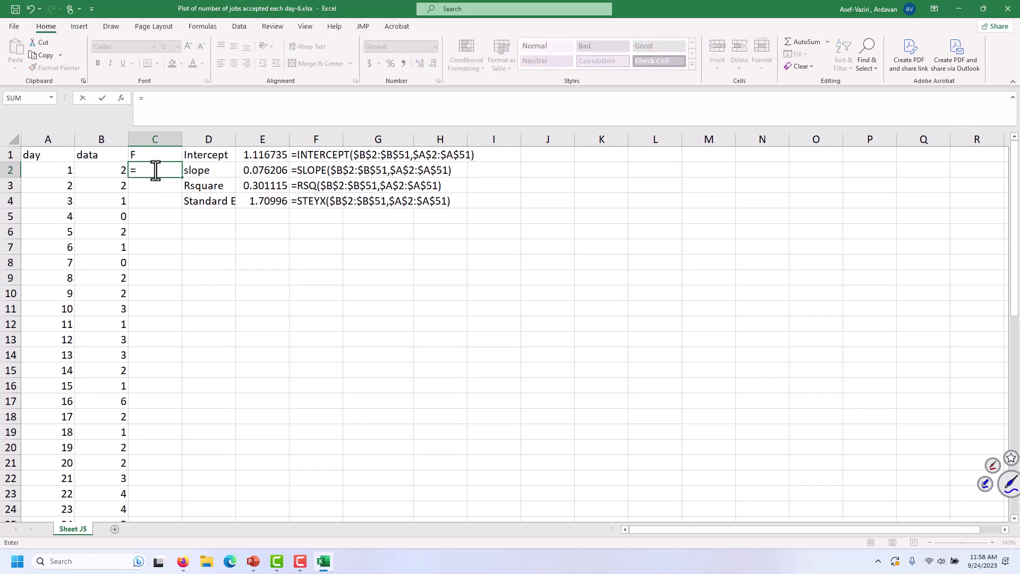
pyautogui.click(259, 155)
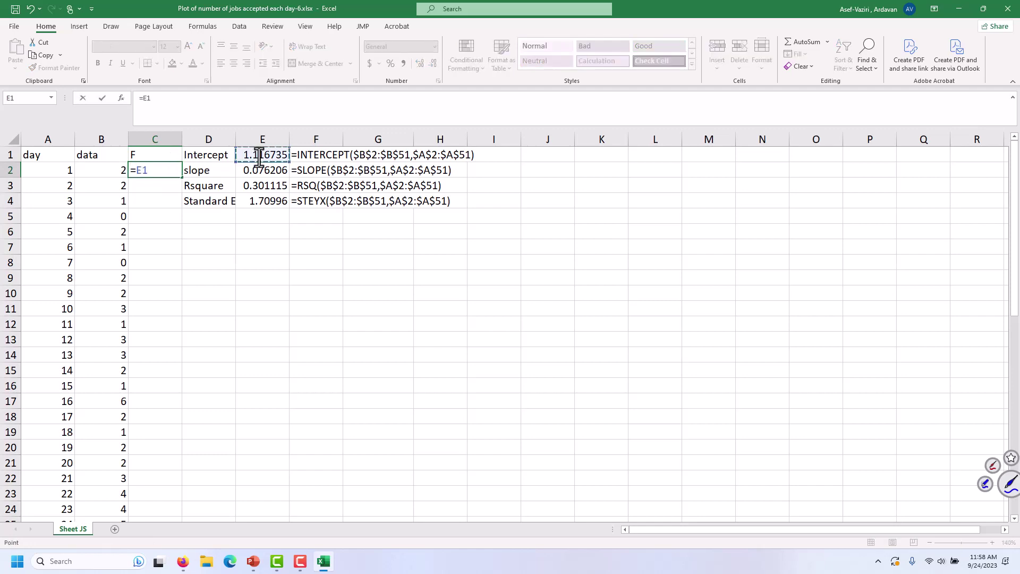
pyautogui.press('F4')
pyautogui.write('+')
pyautogui.click(276, 170)
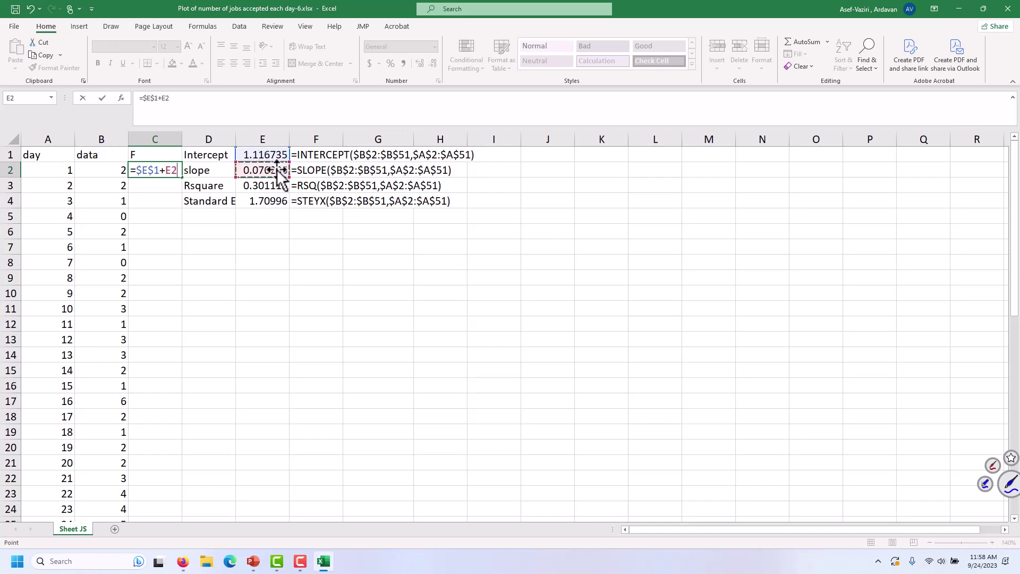
pyautogui.press('F4')
pyautogui.write('*')
pyautogui.click(52, 170)
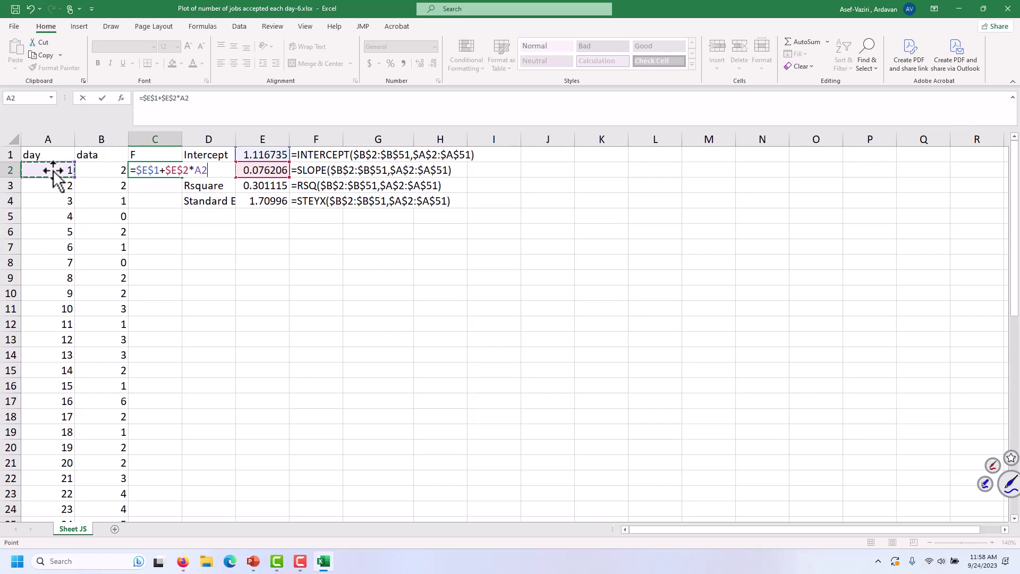
pyautogui.hotkey('ctrl', 'Return')
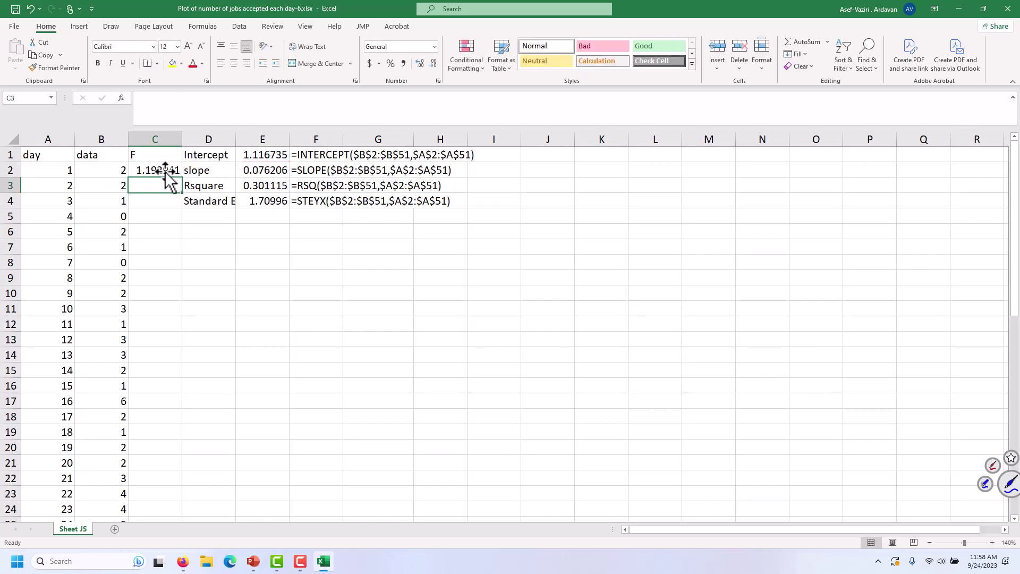
pyautogui.click(166, 172)
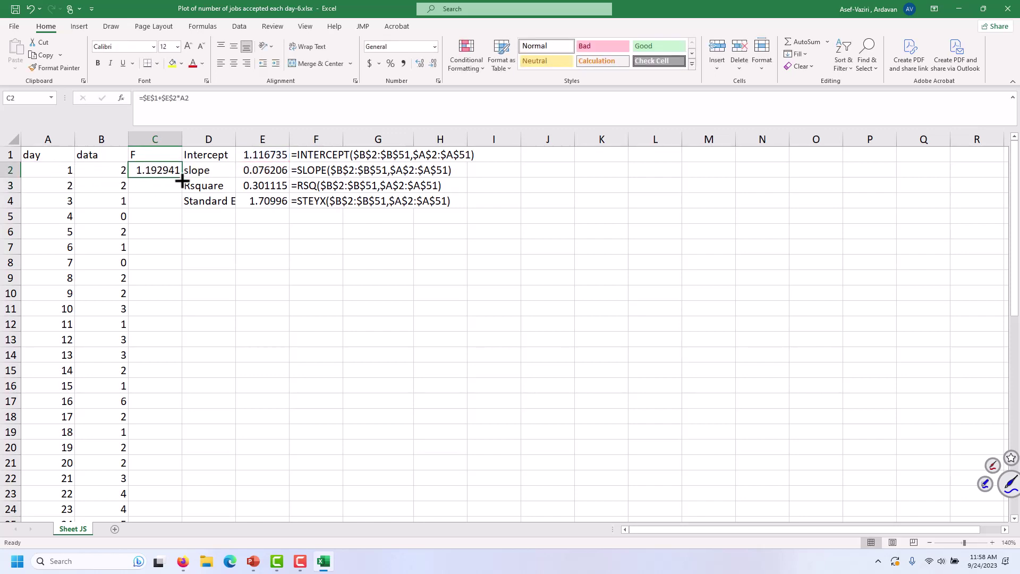
pyautogui.moveTo(181, 181); pyautogui.dragTo(135, 445)
# Enter days 51, 52 and 53 in A52:A54
pyautogui.click(61, 419)
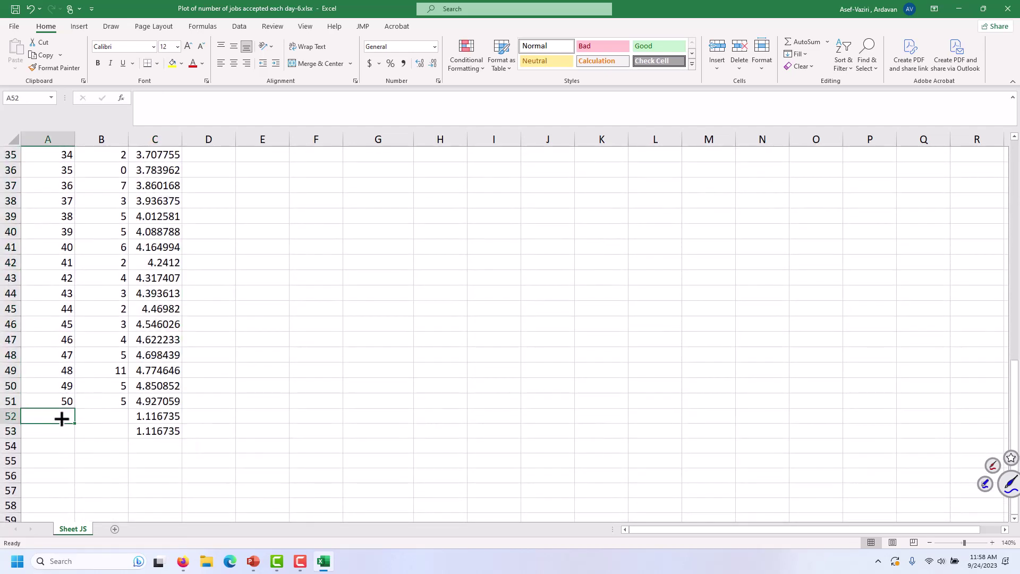
pyautogui.write('51')
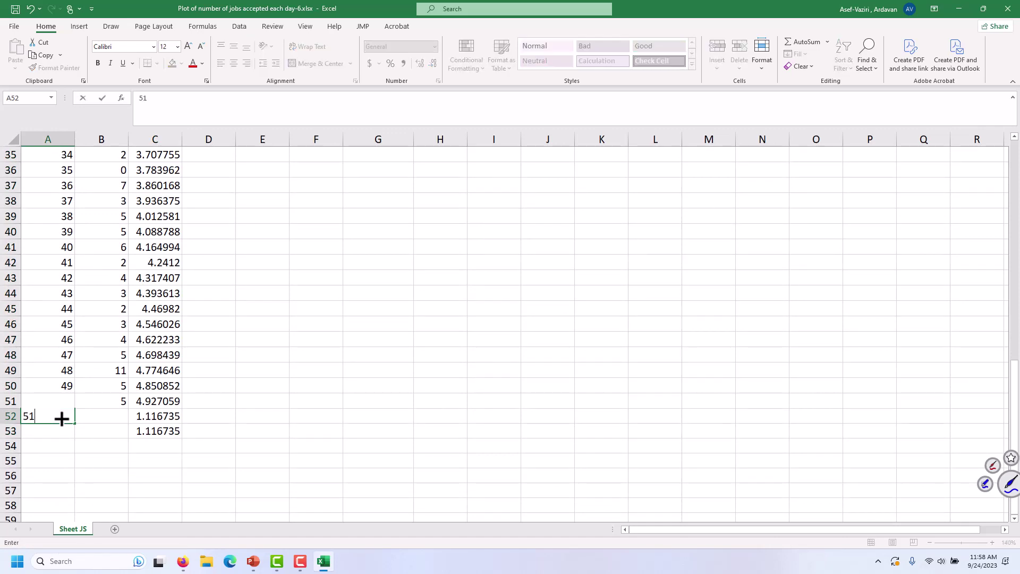
pyautogui.press('Return')
pyautogui.write('52')
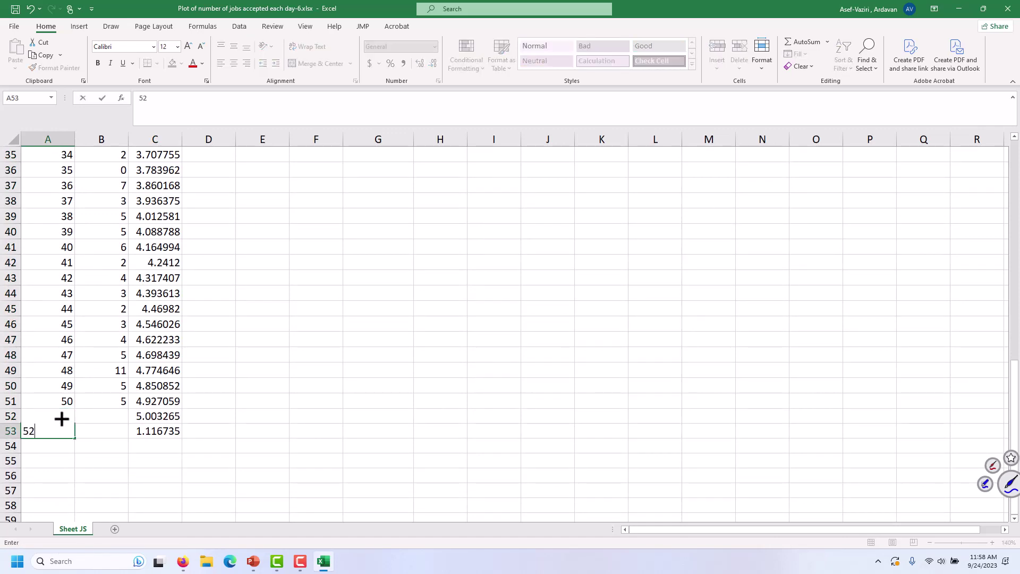
pyautogui.press('Return')
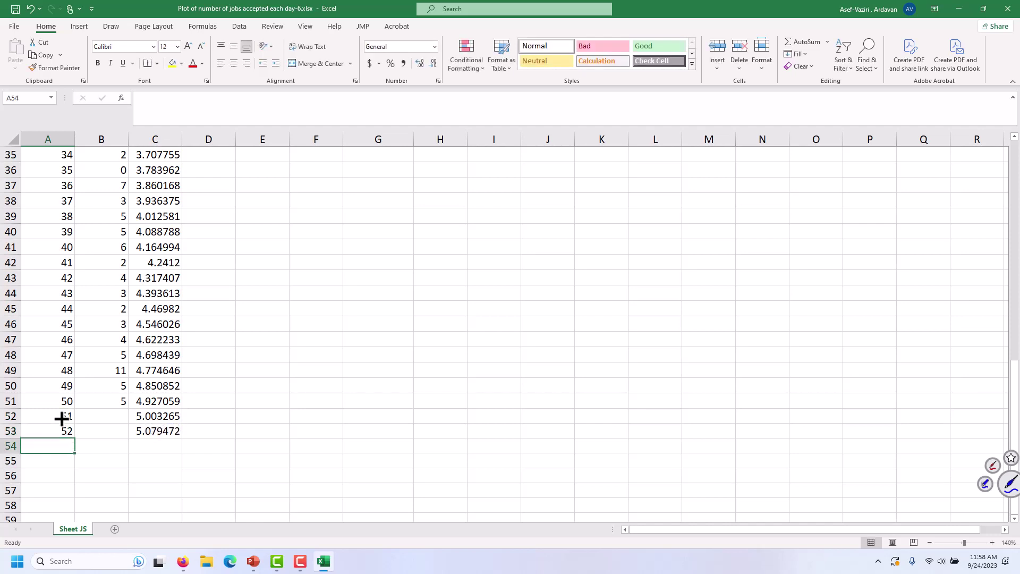
pyautogui.write('53')
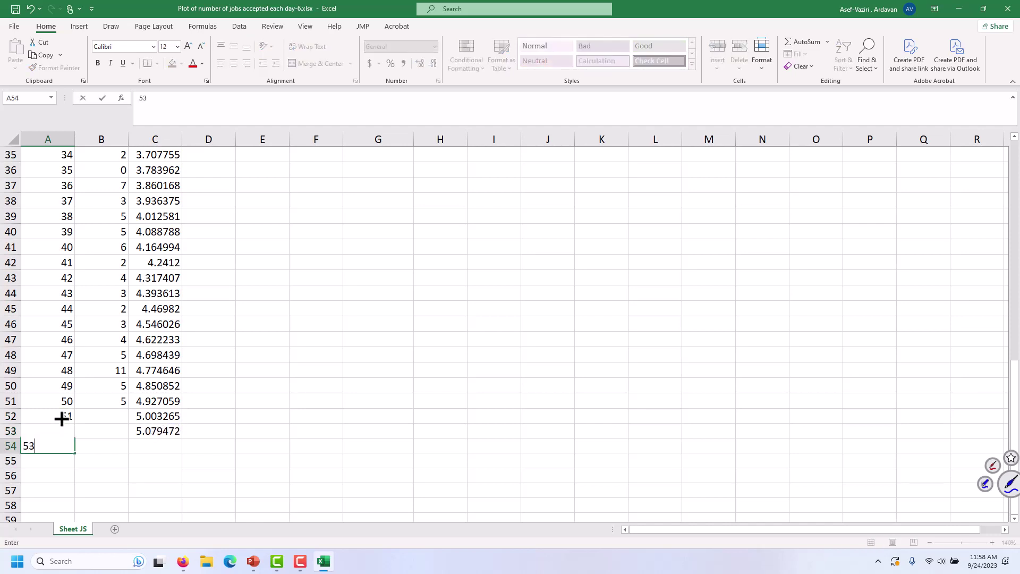
pyautogui.press('Return')
pyautogui.scroll(11, 53, 403)
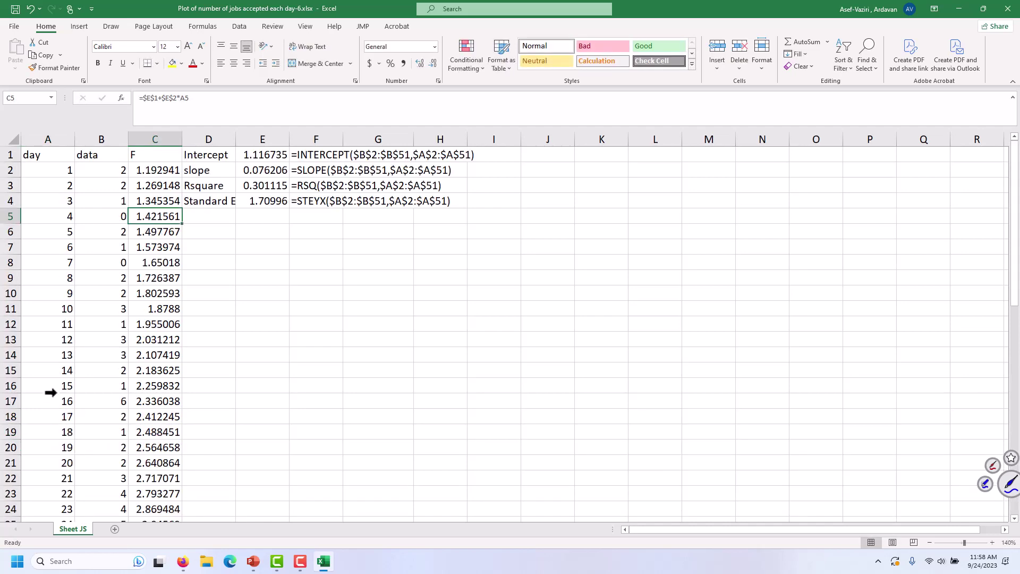
# Insert a plain scatter chart of the day and data columns A1:B54
pyautogui.moveTo(29, 154); pyautogui.dragTo(109, 177)
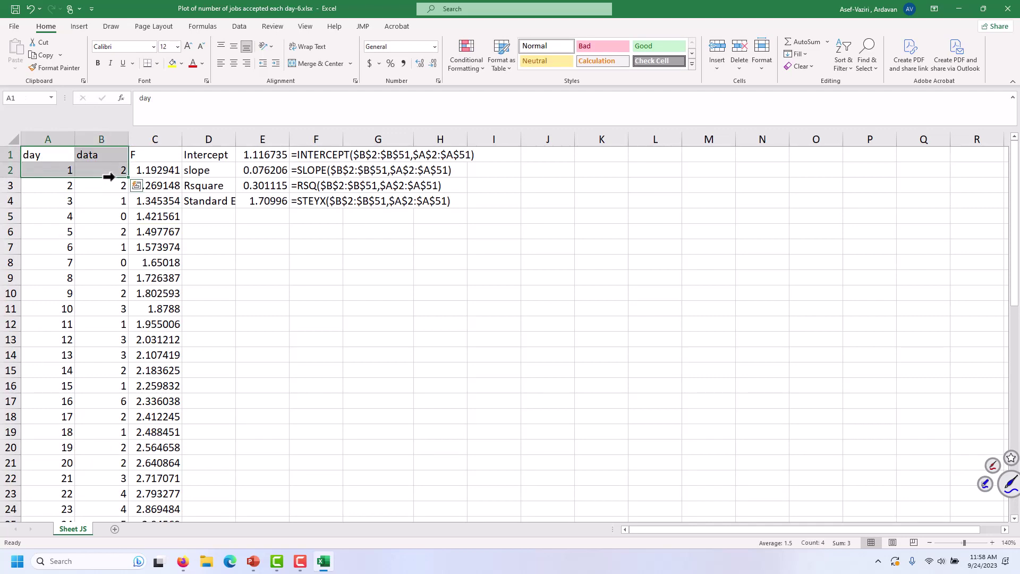
pyautogui.hotkey('ctrl', 'shift', 'Down')
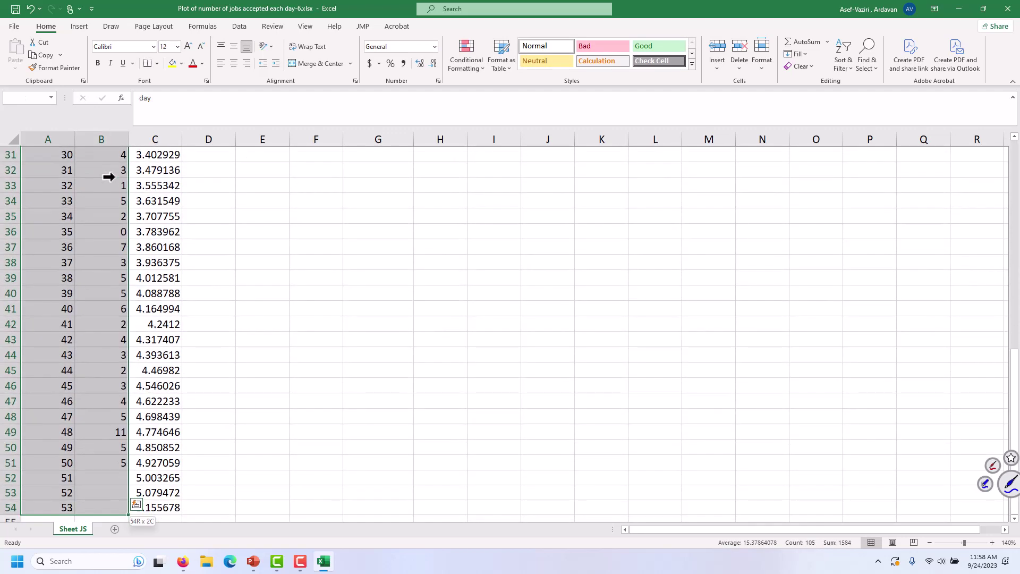
pyautogui.click(79, 26)
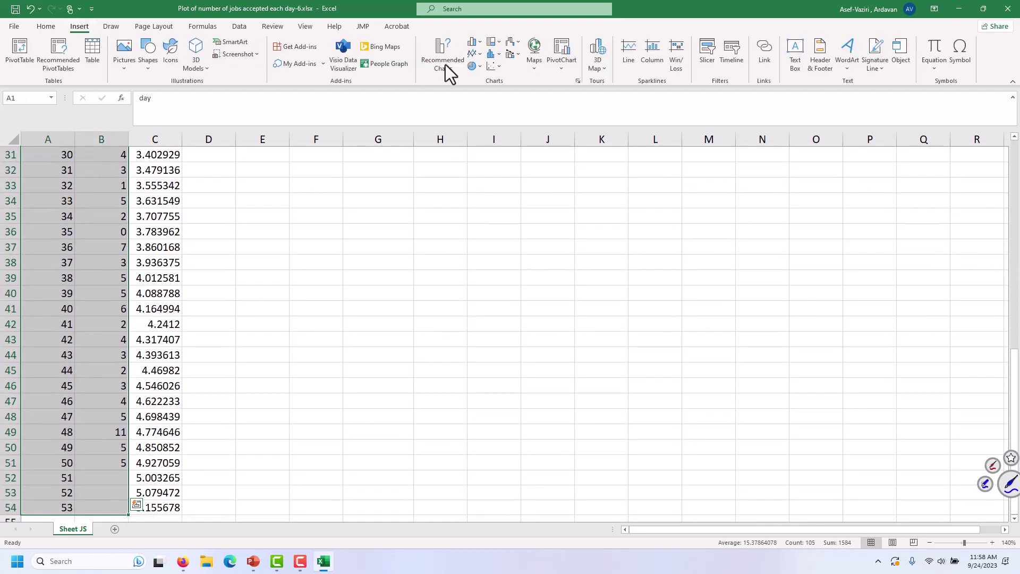
pyautogui.click(487, 67)
pyautogui.click(497, 108)
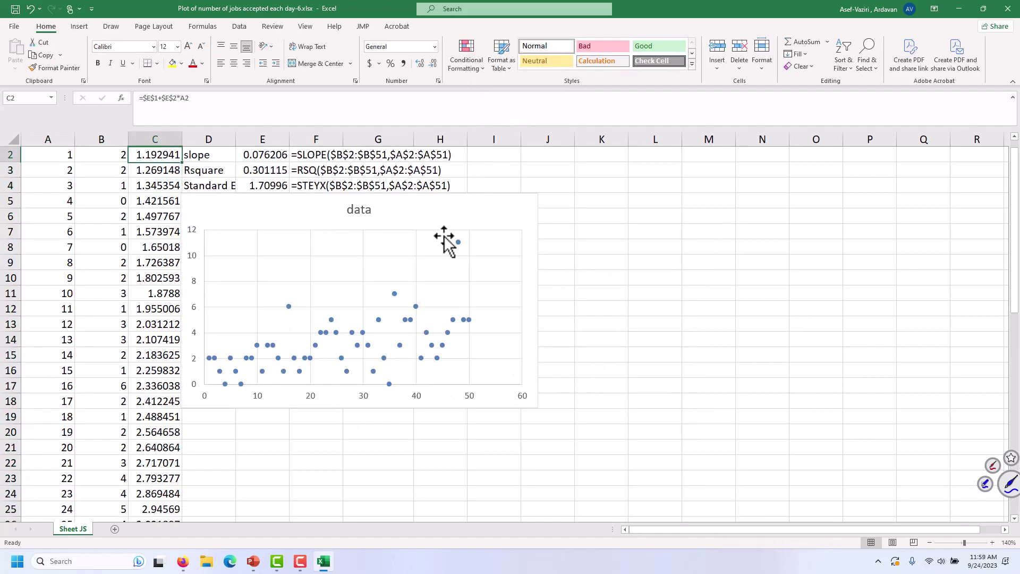
# Copy forecasts C2:C54 and paste them into the chart as a new series
pyautogui.press('Up')
pyautogui.press('Down')
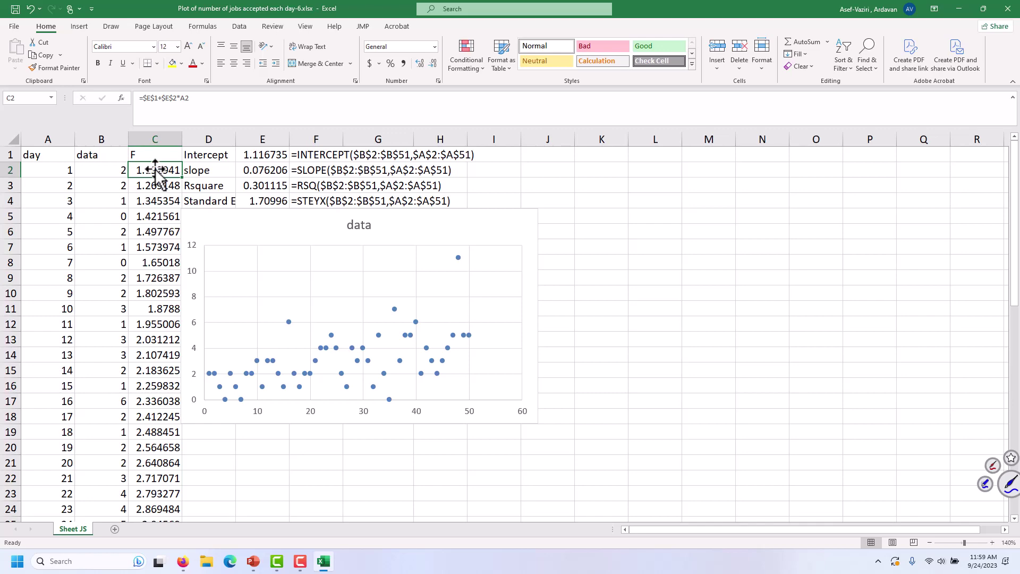
pyautogui.hotkey('ctrl', 'shift', 'Down')
pyautogui.rightClick(138, 187)
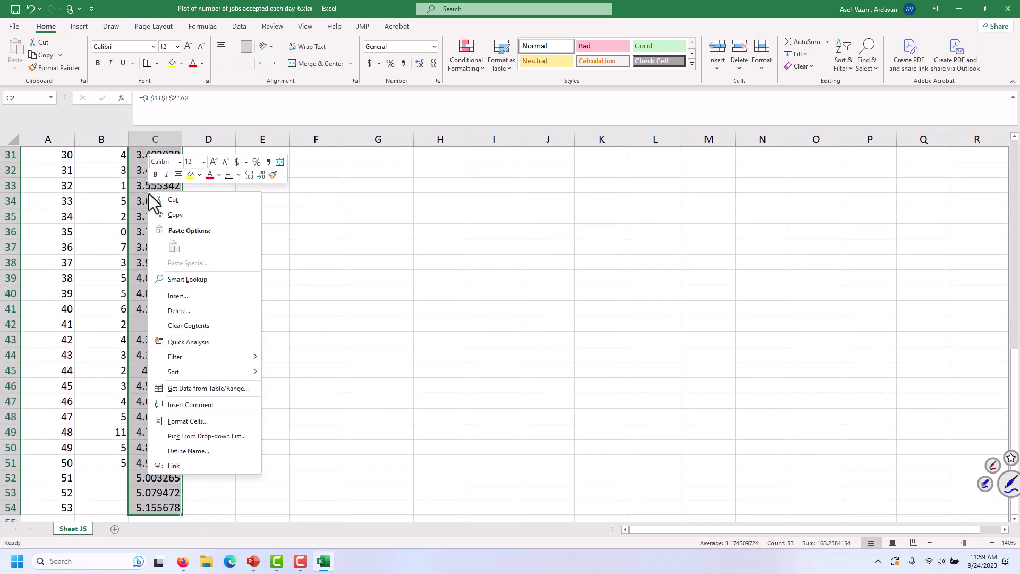
pyautogui.click(191, 218)
pyautogui.scroll(10, 199, 216)
pyautogui.click(493, 209)
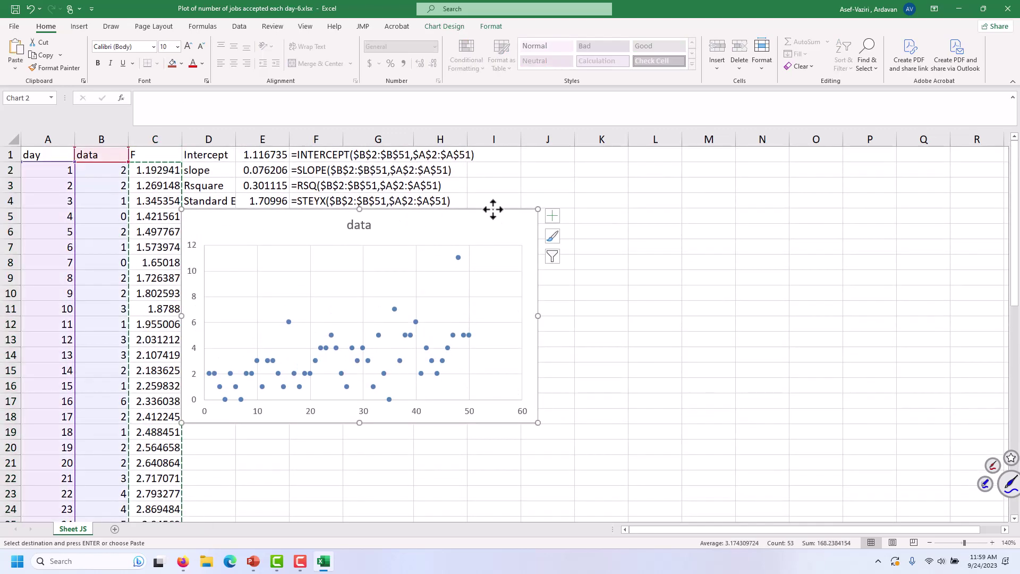
pyautogui.hotkey('ctrl', 'v')
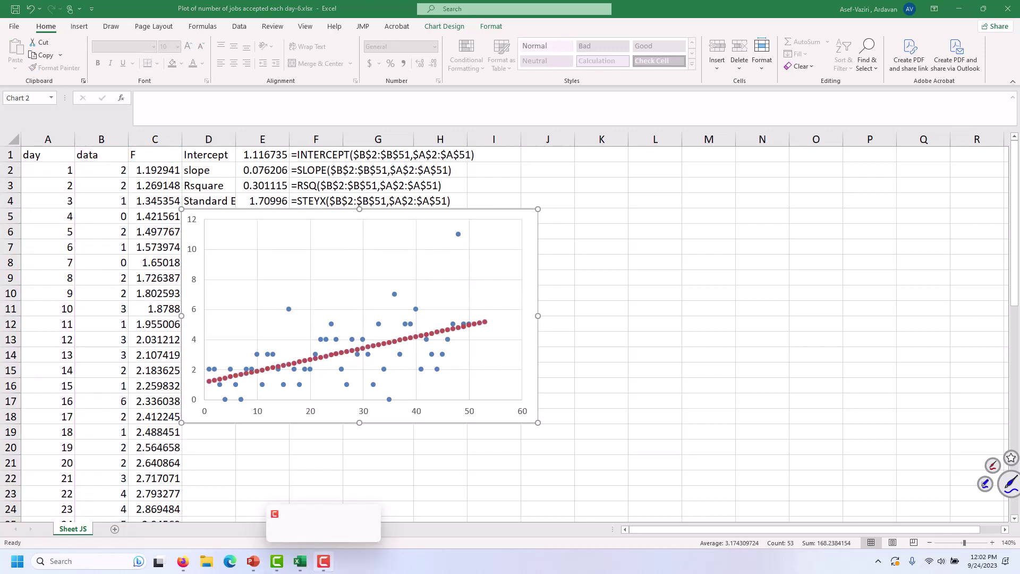
# Sketch an ink bell curve over a baseline with an X under its peak
pyautogui.moveTo(594, 376); pyautogui.dragTo(934, 383)
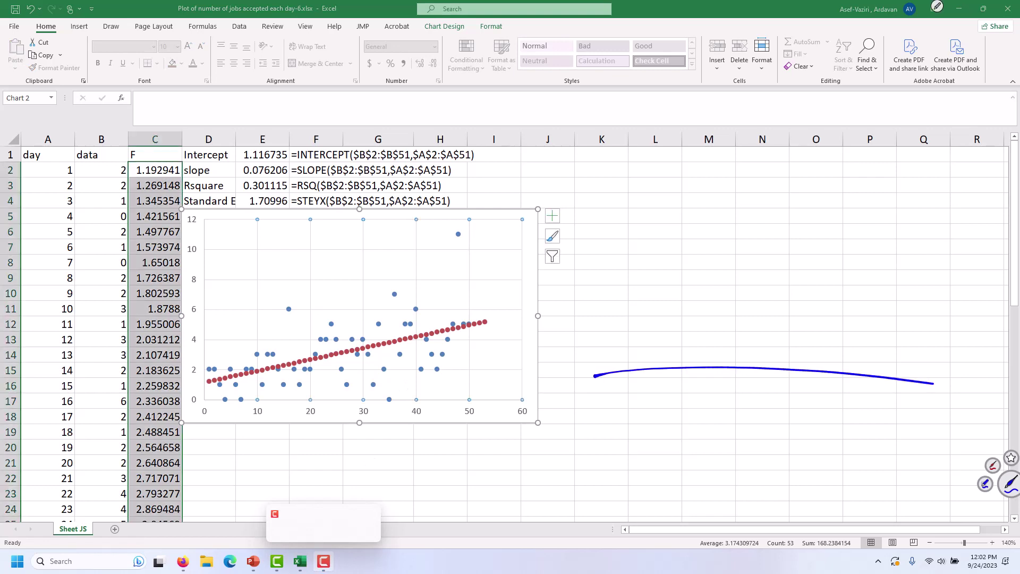
pyautogui.moveTo(595, 347)
pyautogui.mouseDown()
pyautogui.moveTo(664, 286)
pyautogui.moveTo(964, 344)
pyautogui.mouseUp()
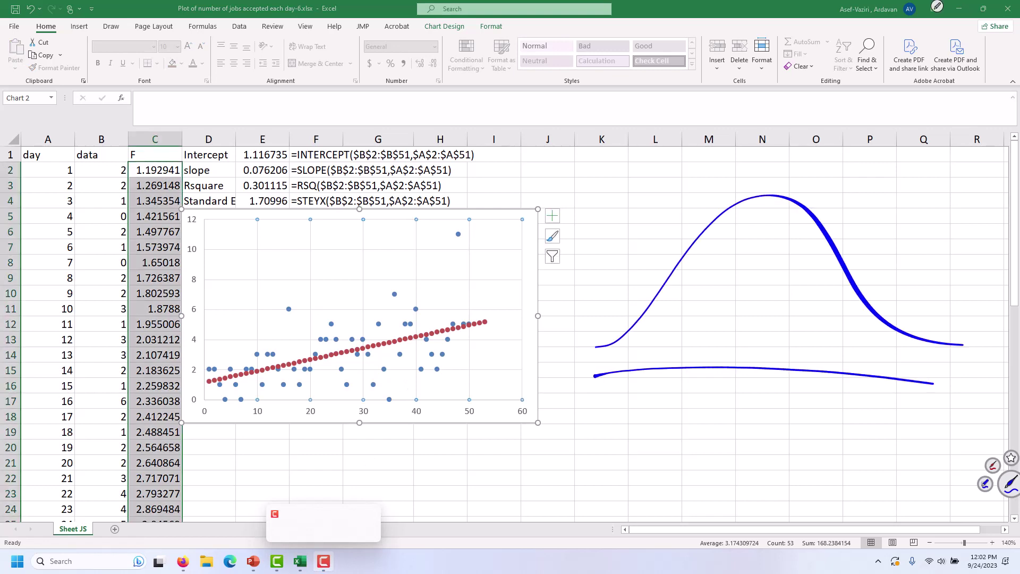
pyautogui.moveTo(789, 346)
pyautogui.mouseDown()
pyautogui.moveTo(762, 388)
pyautogui.moveTo(810, 394)
pyautogui.mouseUp()
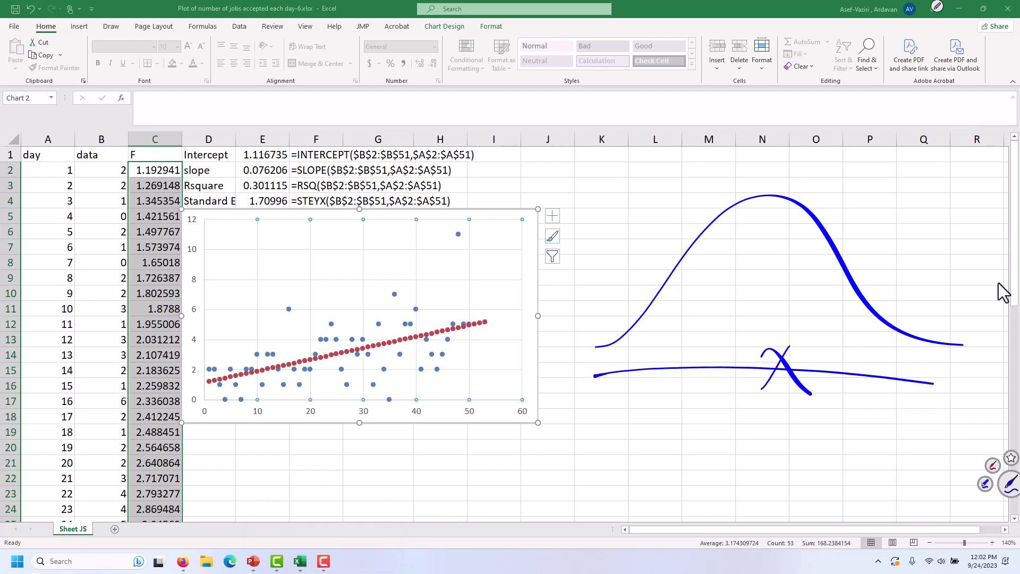
pyautogui.click(1012, 295)
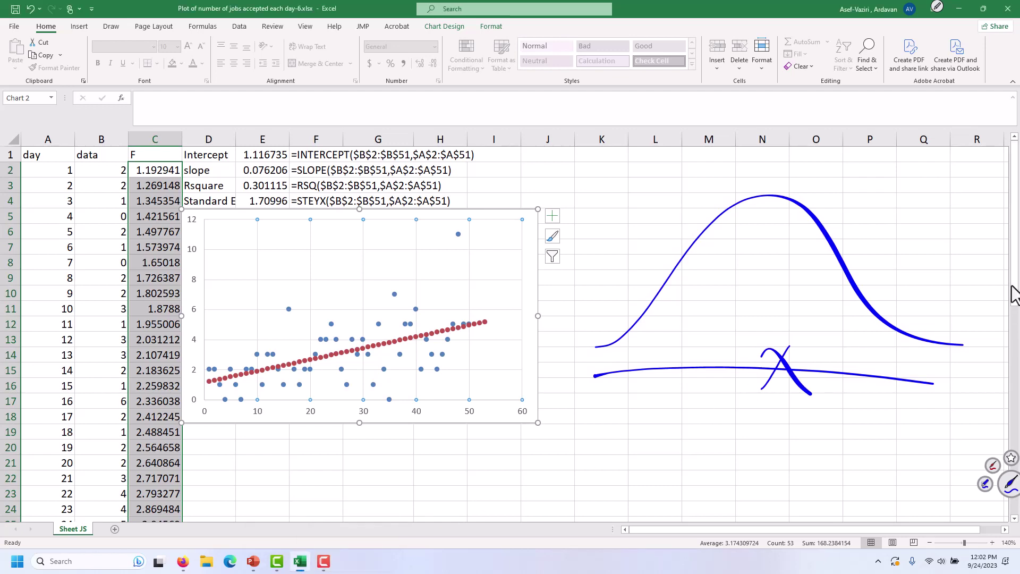
pyautogui.moveTo(1012, 295); pyautogui.dragTo(1006, 540)
# Circle day 51's forecast 5.003265 and write a 5 under the X
pyautogui.moveTo(197, 469)
pyautogui.mouseDown()
pyautogui.moveTo(193, 479)
pyautogui.moveTo(120, 477)
pyautogui.moveTo(201, 485)
pyautogui.mouseUp()
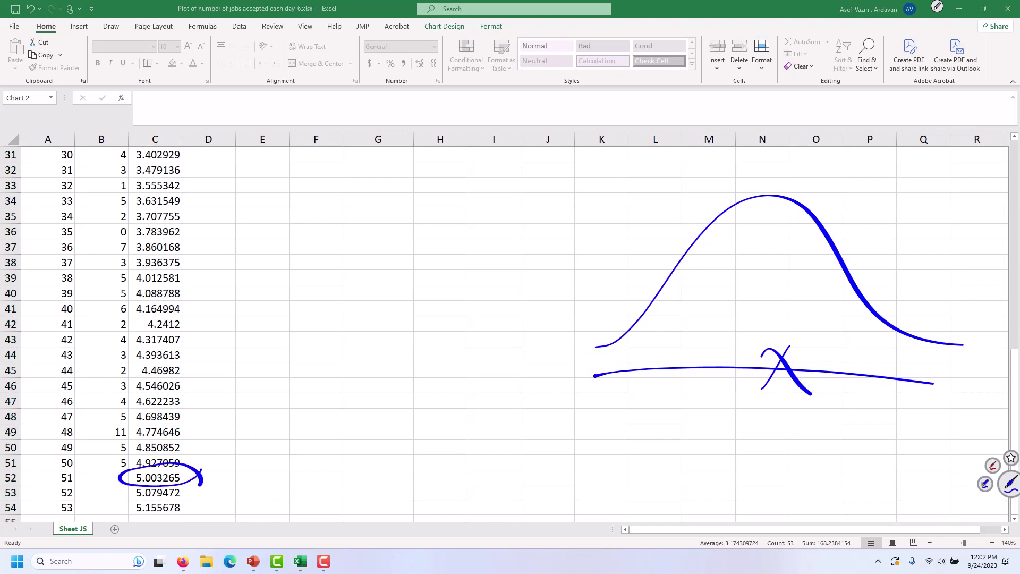
pyautogui.moveTo(761, 413); pyautogui.dragTo(764, 429)
pyautogui.moveTo(770, 399); pyautogui.dragTo(793, 396)
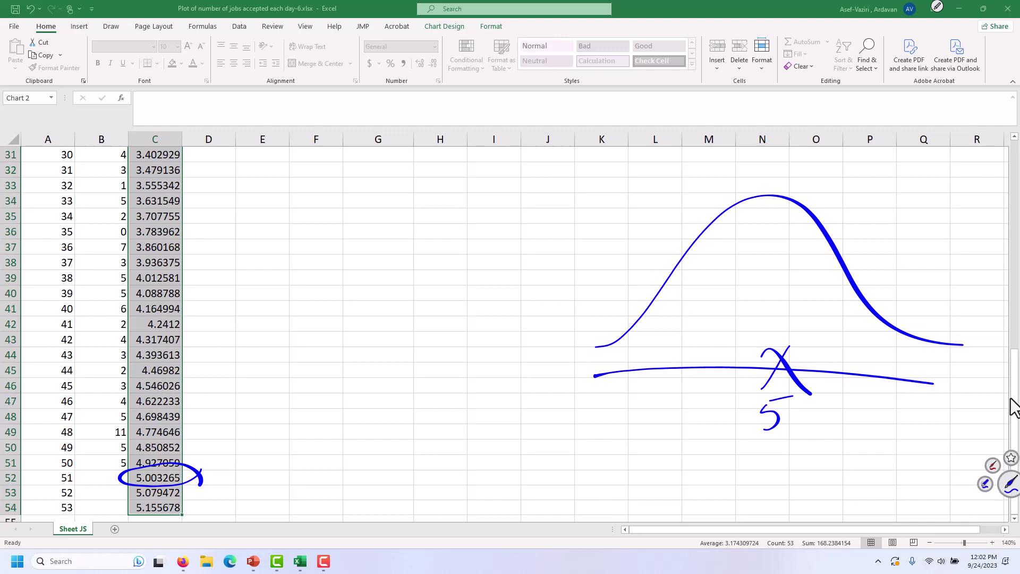
pyautogui.scroll(1, 1013, 406)
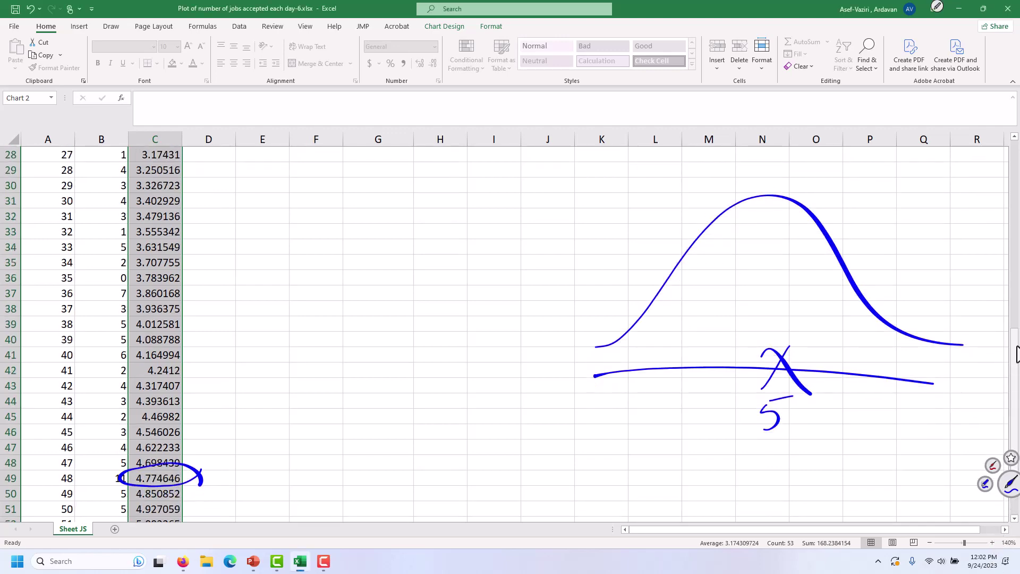
pyautogui.scroll(9, 1016, 353)
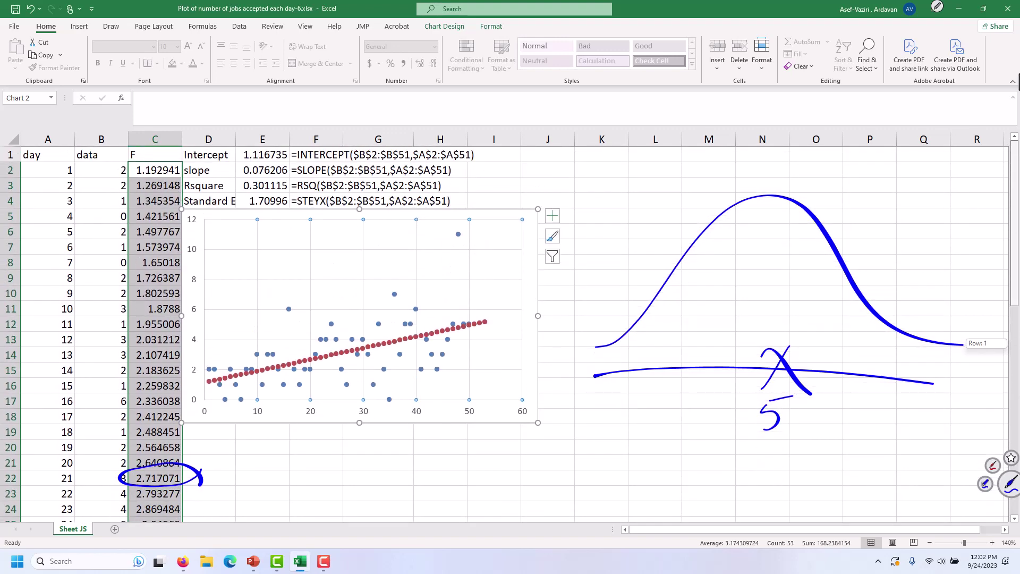
# Ink-circle 1.70996 in E4, label the bell curve 1.7, ring the sketch, and draw a stroke to E4
pyautogui.moveTo(308, 203)
pyautogui.mouseDown()
pyautogui.moveTo(229, 209)
pyautogui.moveTo(316, 200)
pyautogui.mouseUp()
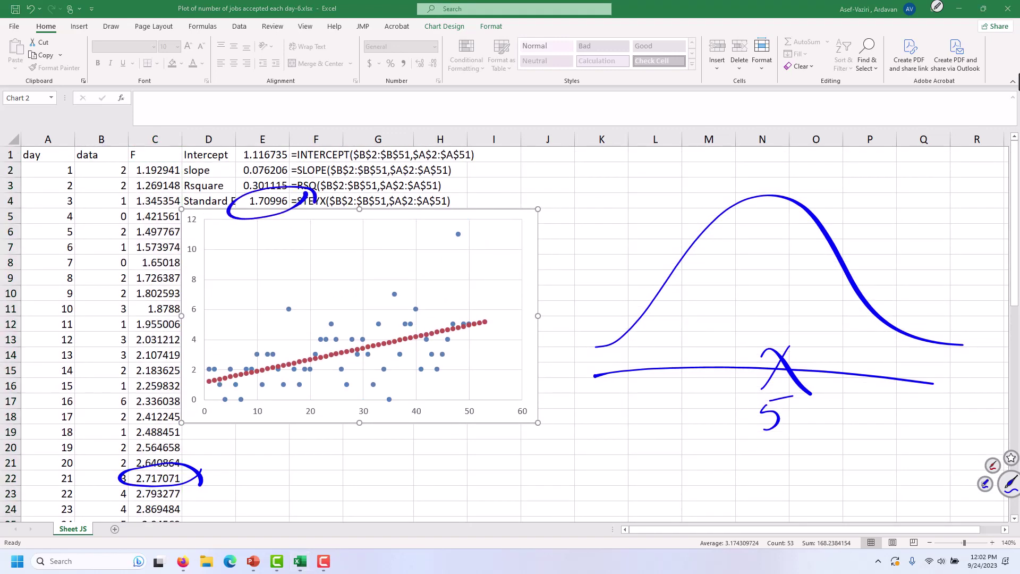
pyautogui.click(889, 285)
pyautogui.moveTo(882, 269)
pyautogui.mouseDown()
pyautogui.moveTo(878, 295)
pyautogui.moveTo(901, 303)
pyautogui.moveTo(932, 273)
pyautogui.mouseUp()
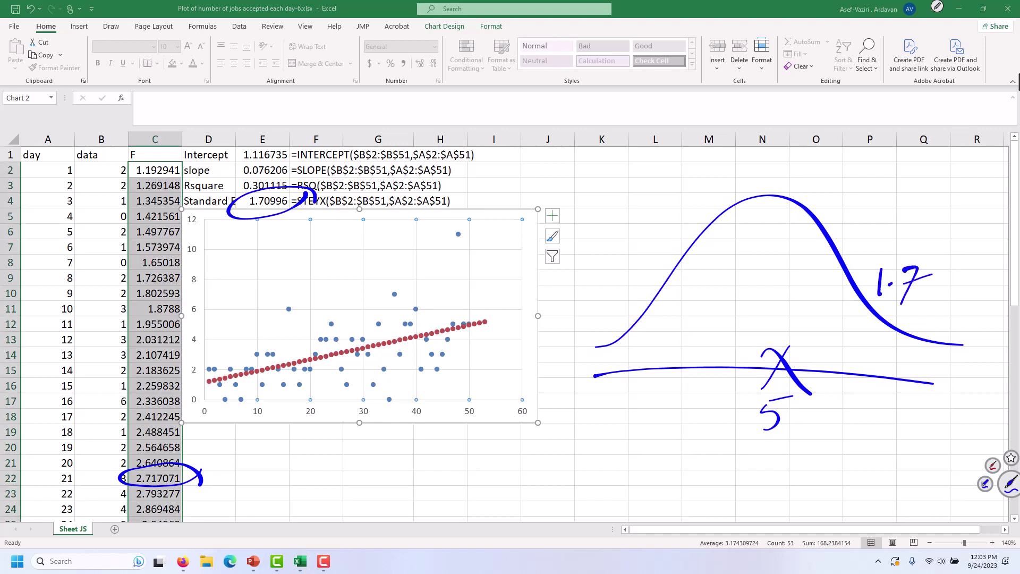
pyautogui.moveTo(915, 477)
pyautogui.mouseDown()
pyautogui.moveTo(659, 500)
pyautogui.moveTo(970, 372)
pyautogui.moveTo(865, 520)
pyautogui.mouseUp()
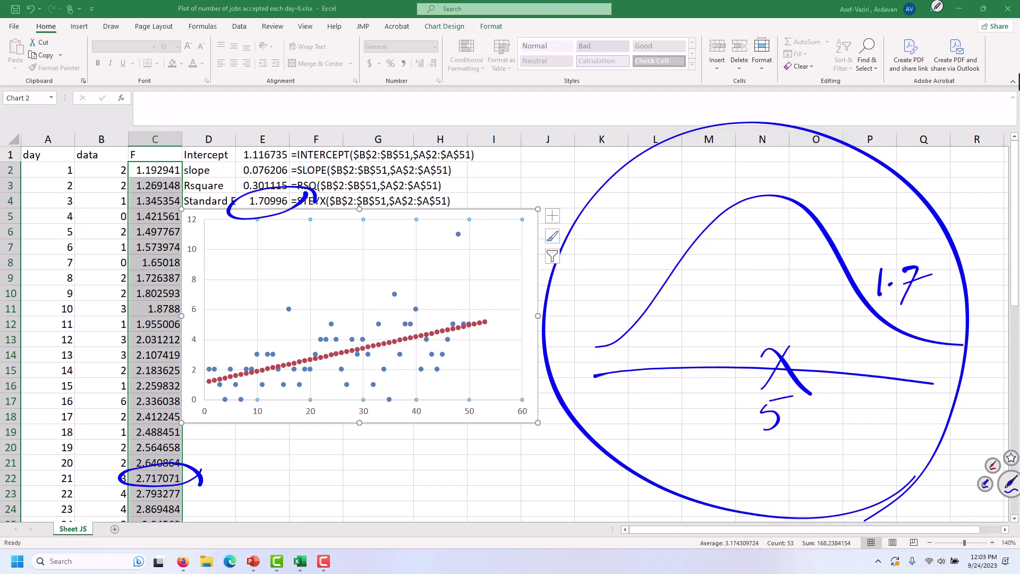
pyautogui.moveTo(414, 142); pyautogui.dragTo(290, 197)
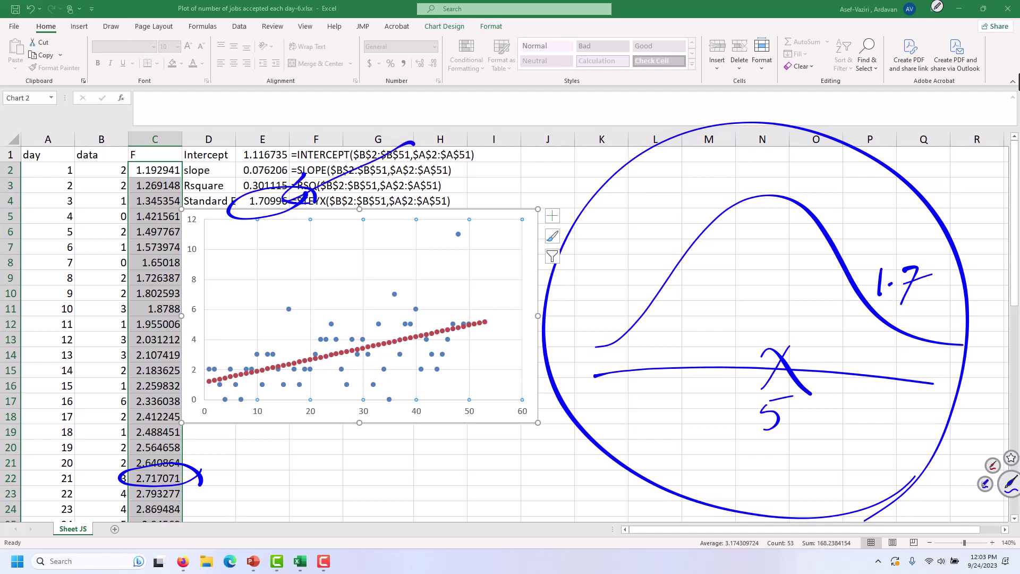